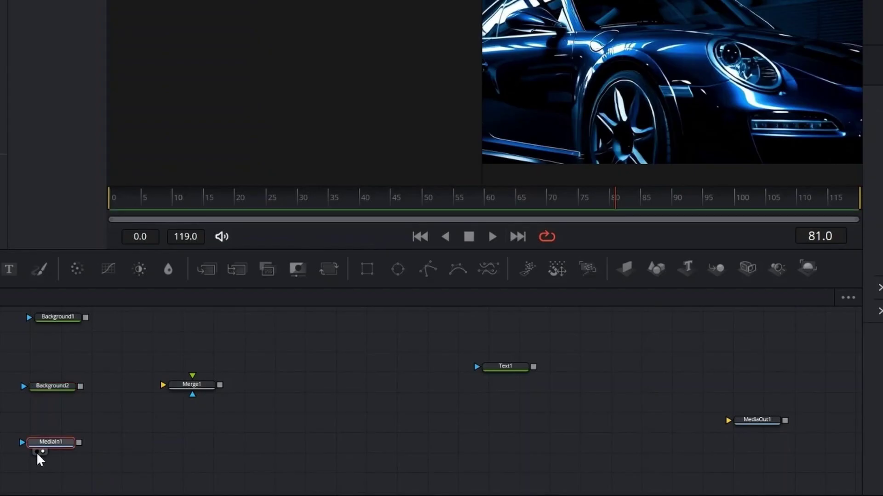
# - Move the car clip from the right viewer to the left viewer and start playing the composition
pyautogui.click(37, 453)
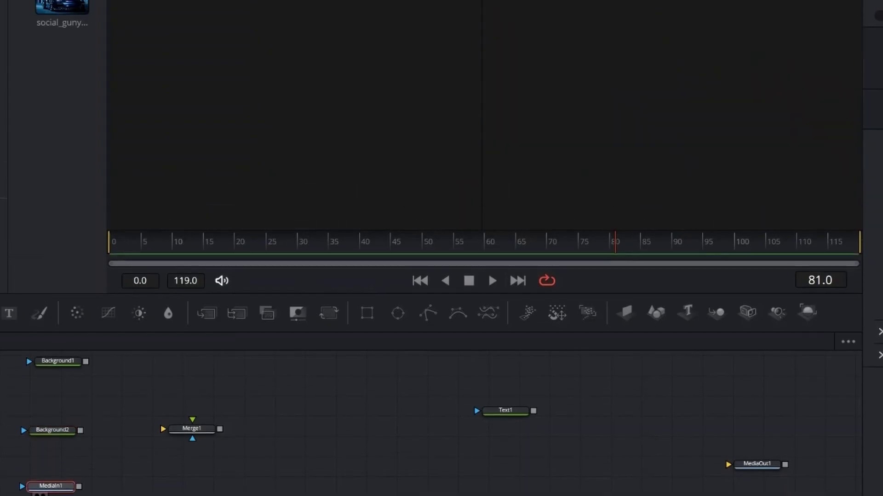
pyautogui.press('1')
pyautogui.click(492, 281)
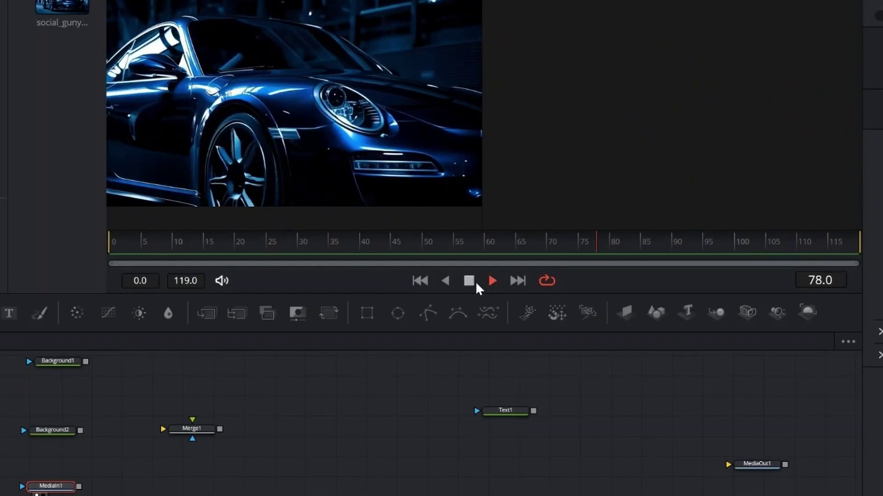
# - Stop playback at frame 103 and move the Text1 node left in the node graph
pyautogui.click(476, 284)
pyautogui.click(490, 412)
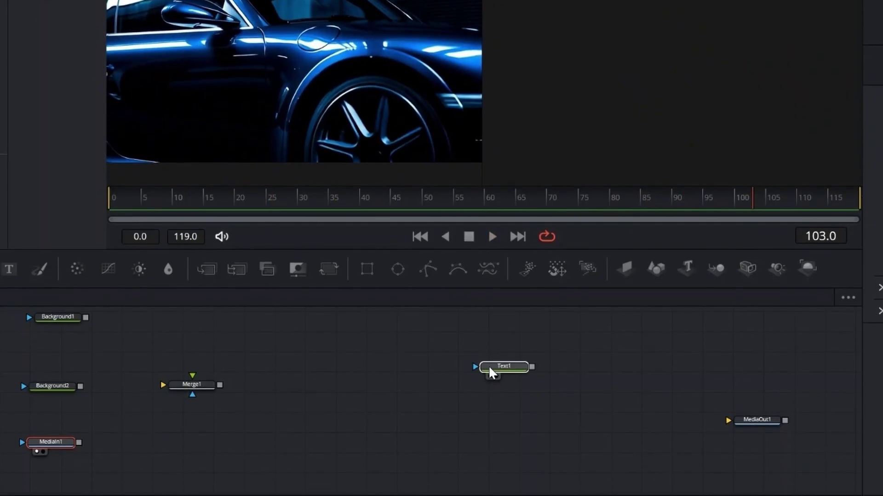
pyautogui.moveTo(490, 373); pyautogui.dragTo(430, 391)
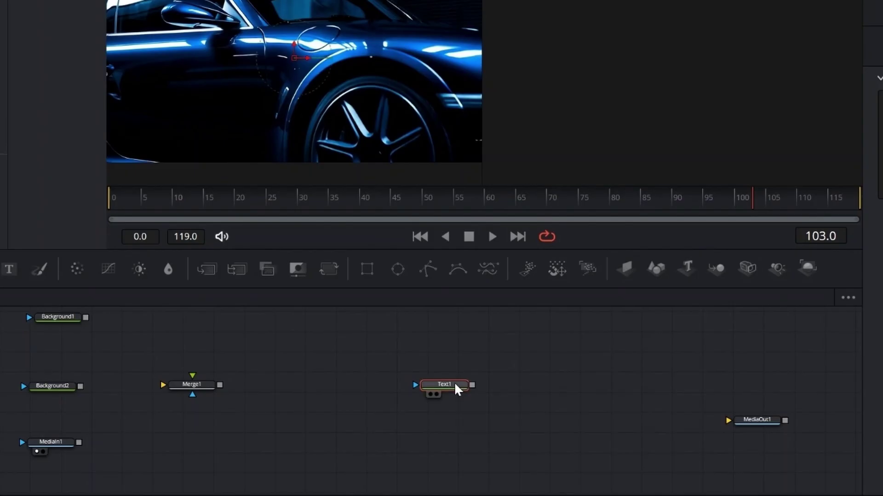
# - Add a Drop Shadow node after Text1 and show Text1 in the right viewer
pyautogui.hotkey('shift', 'space')
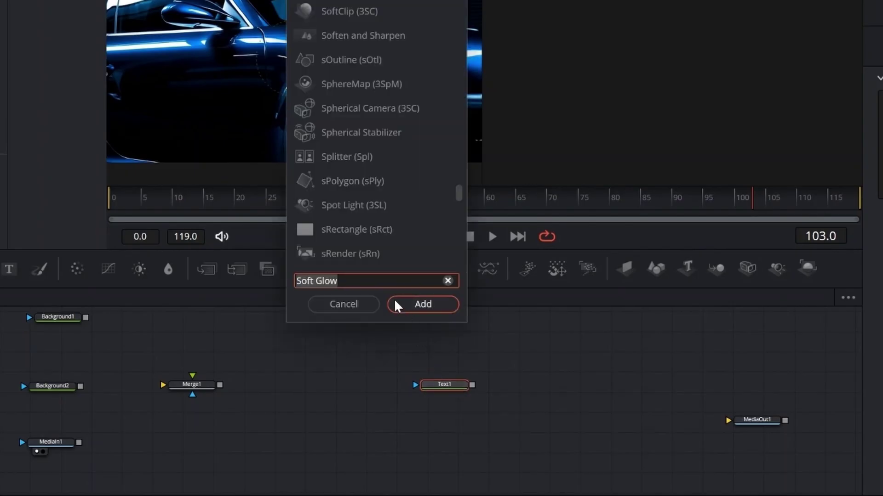
pyautogui.press('BackSpace')
pyautogui.write('sha')
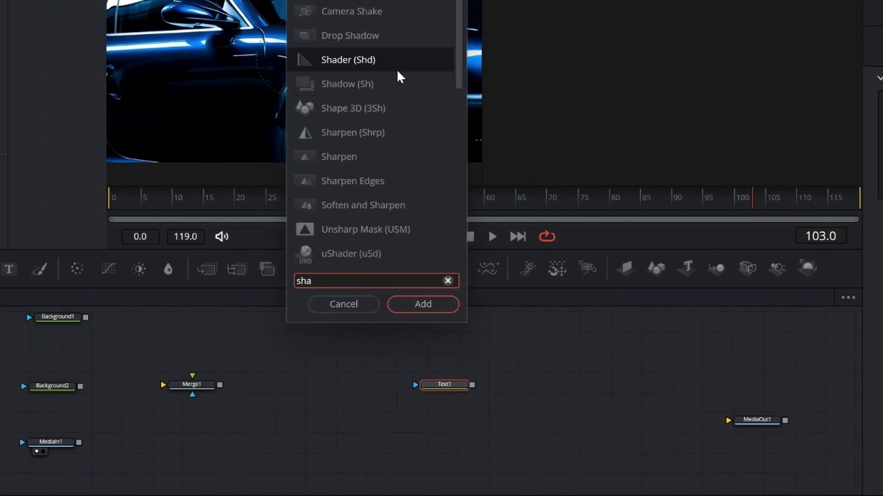
pyautogui.click(365, 36)
pyautogui.click(400, 307)
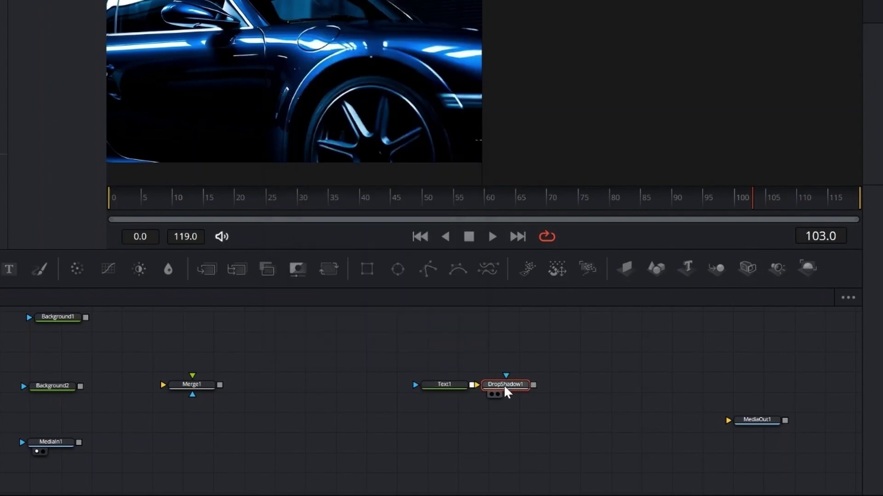
pyautogui.moveTo(506, 390); pyautogui.dragTo(562, 391)
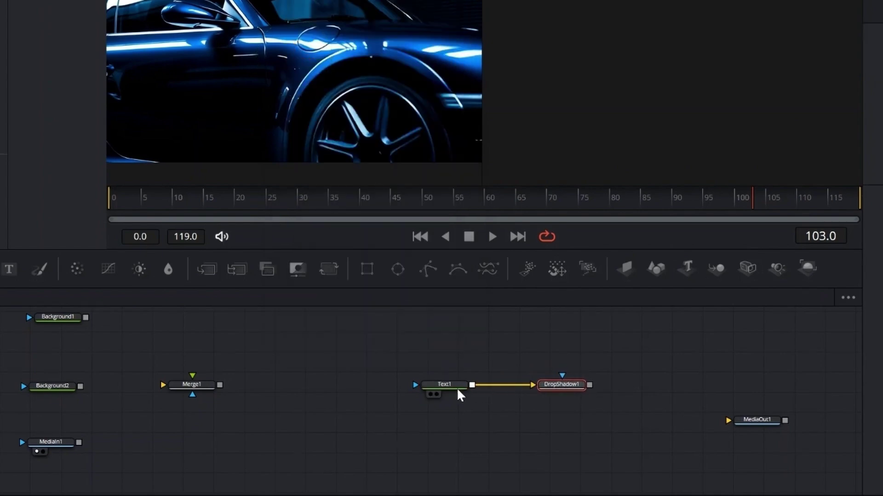
pyautogui.click(437, 395)
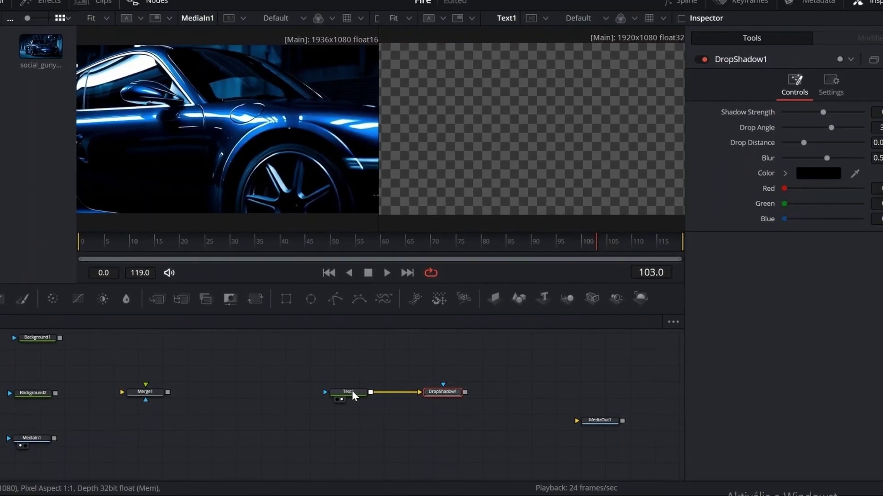
# - Change Text1's text to 'PORSCHE'
pyautogui.click(402, 390)
pyautogui.click(665, 175)
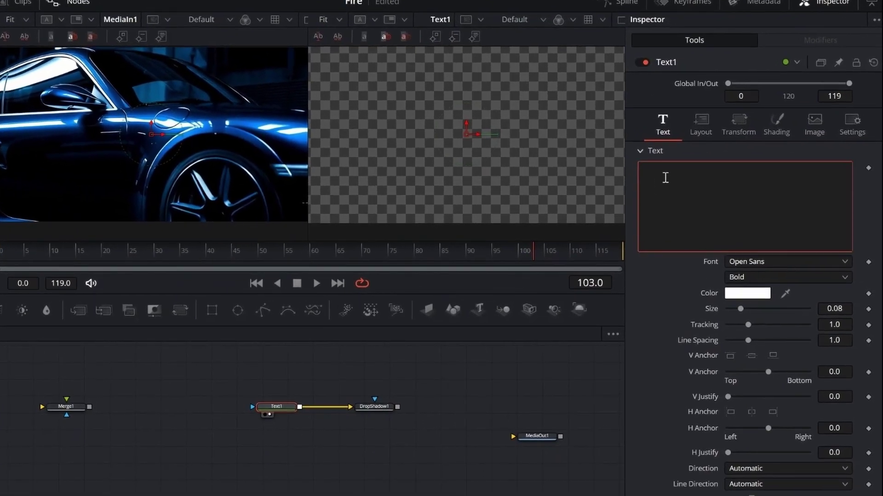
pyautogui.write('PORSCXHE')
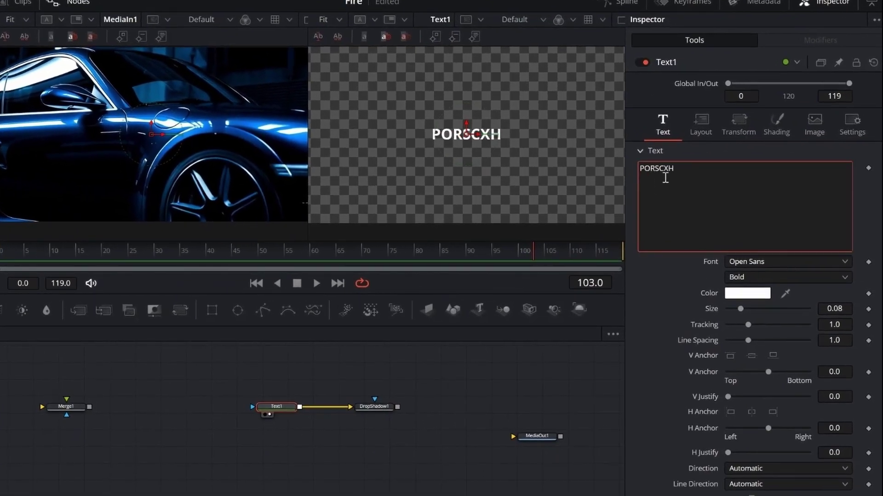
pyautogui.press('BackSpace')
pyautogui.press('BackSpace')
pyautogui.press('BackSpace')
pyautogui.write('HE')
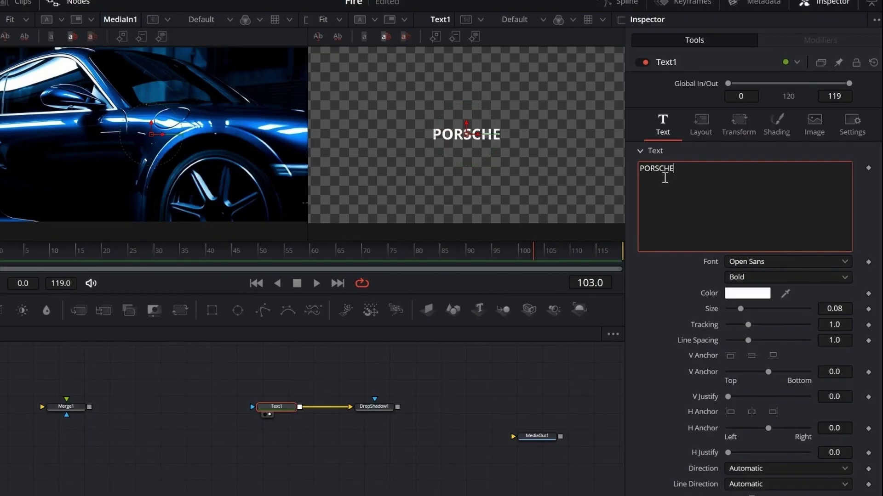
# - Set the text font to Montserrat Bold and its size to 0.2205
pyautogui.click(819, 263)
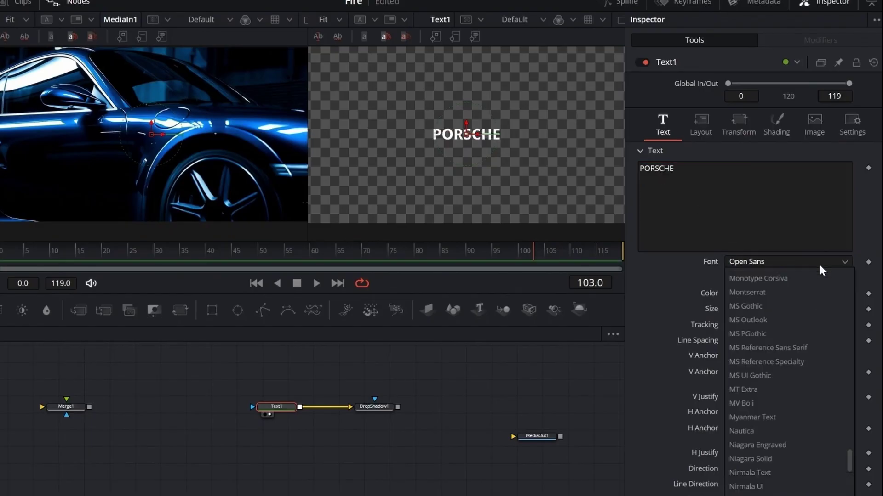
pyautogui.click(776, 293)
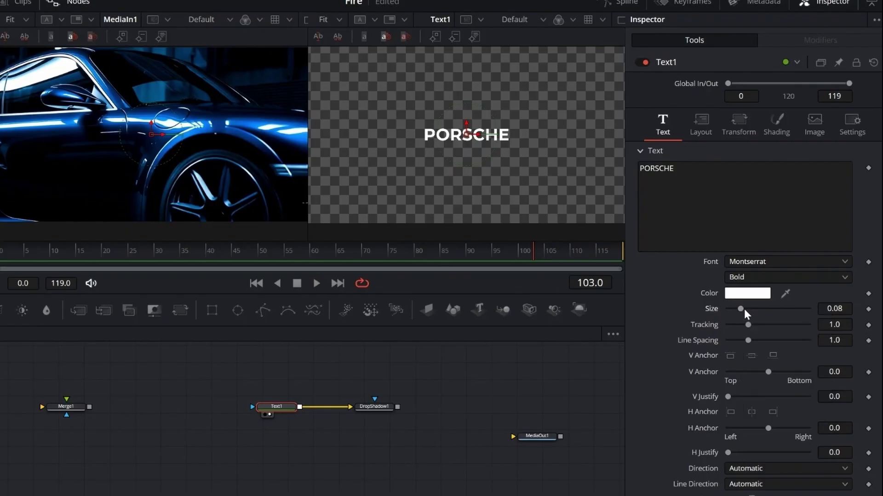
pyautogui.moveTo(739, 309); pyautogui.dragTo(761, 311)
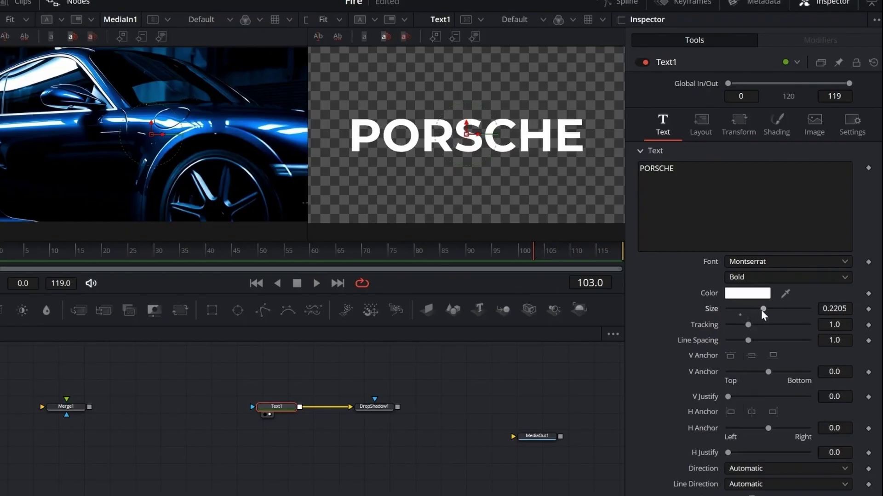
# - Give DropShadow1 angle -180, strength 0.827, distance 0.0315 and blur 0.354, and view its output
pyautogui.click(370, 407)
pyautogui.click(367, 415)
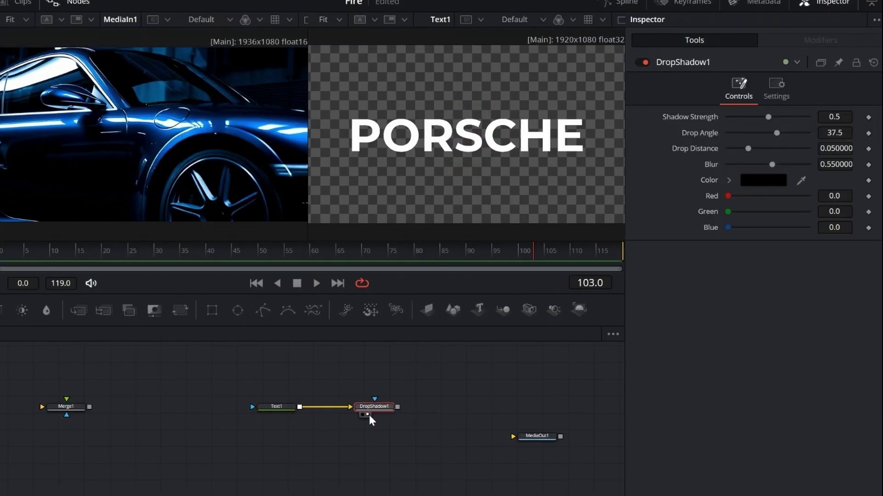
pyautogui.moveTo(775, 132); pyautogui.dragTo(728, 137)
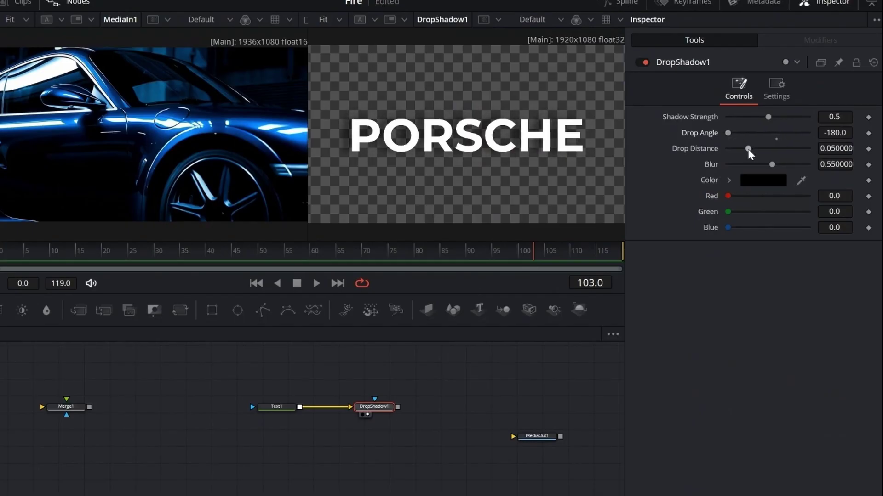
pyautogui.rightClick(747, 152)
pyautogui.click(767, 120)
pyautogui.rightClick(765, 118)
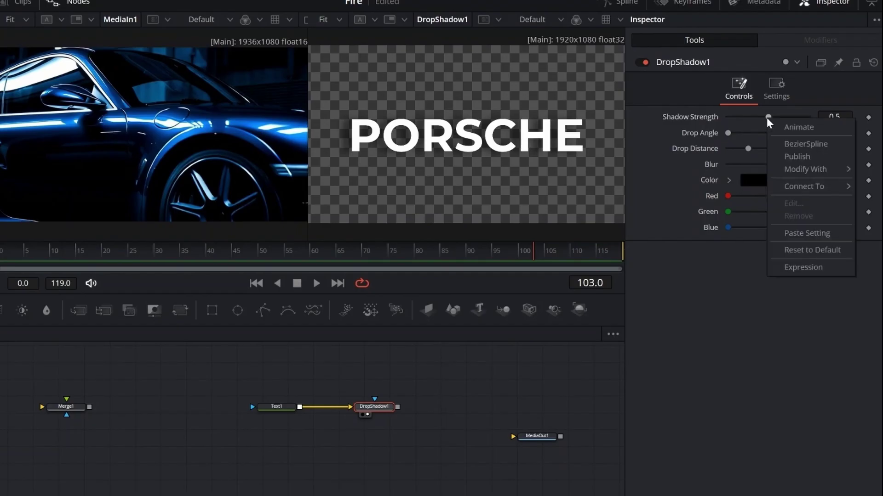
pyautogui.click(769, 116)
pyautogui.moveTo(772, 115); pyautogui.dragTo(809, 117)
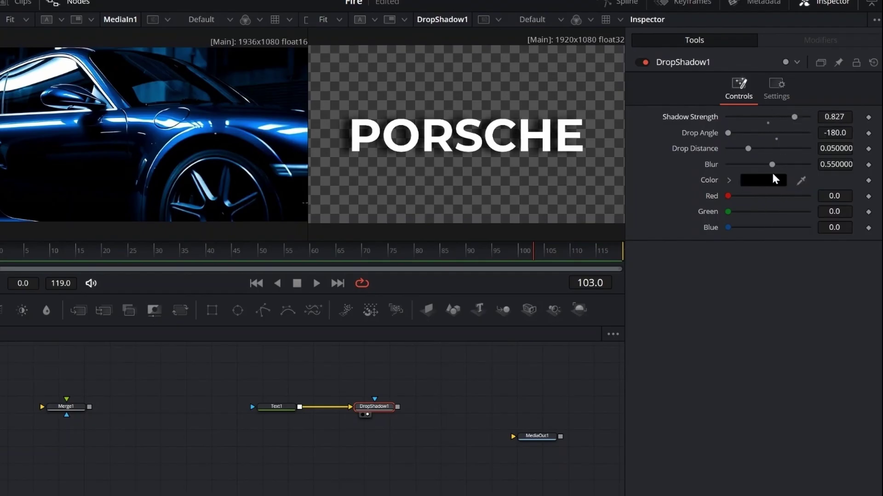
pyautogui.moveTo(771, 164); pyautogui.dragTo(740, 147)
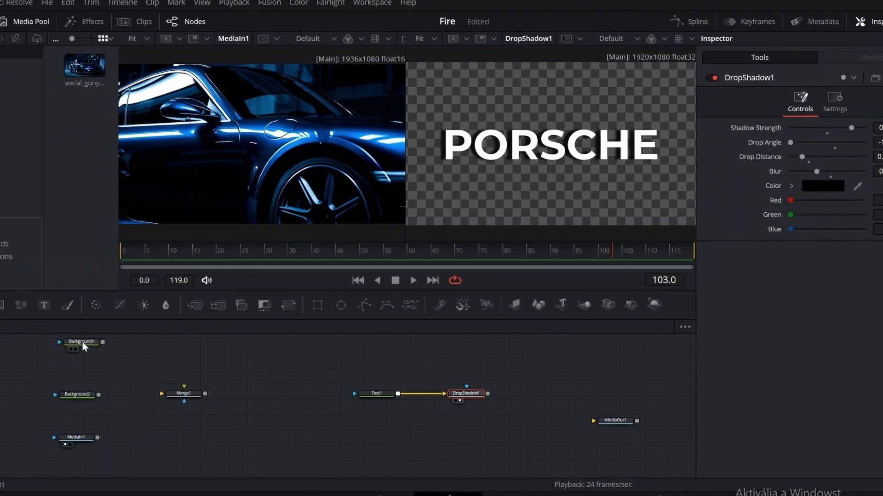
# - Make Background1 solid dark red (#550000) and connect it into Merge1's foreground input
pyautogui.click(82, 341)
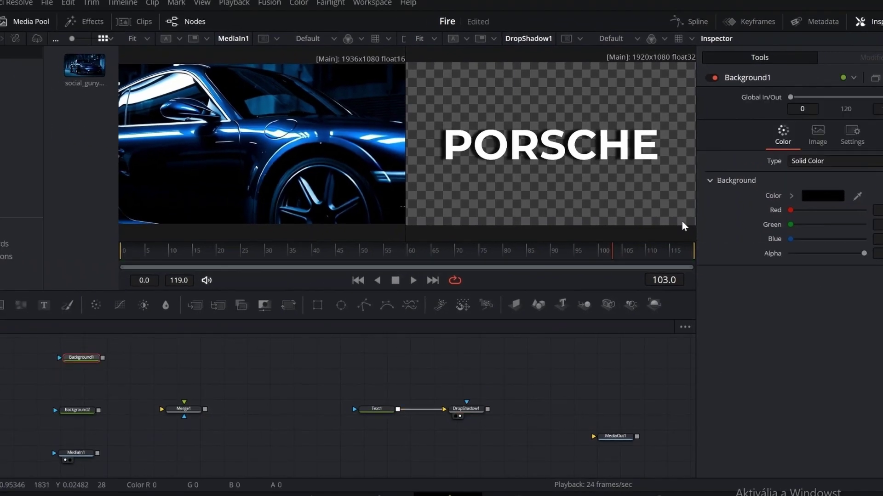
pyautogui.click(825, 198)
pyautogui.click(307, 203)
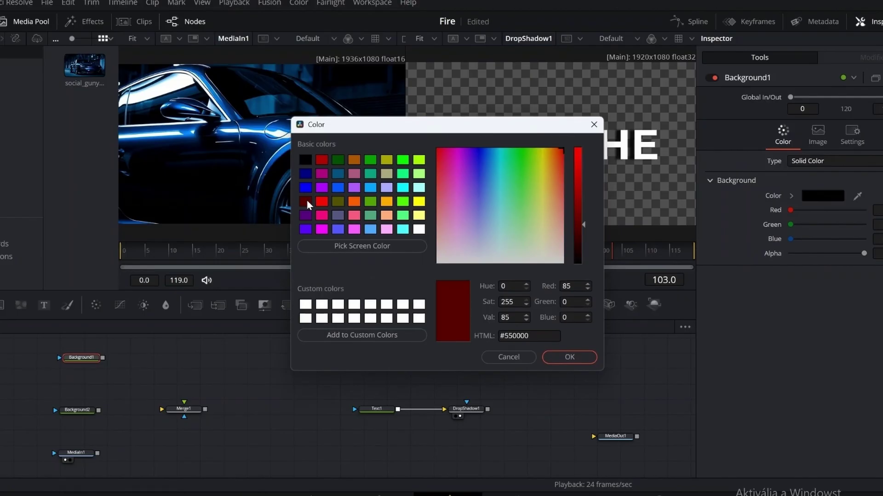
pyautogui.click(568, 357)
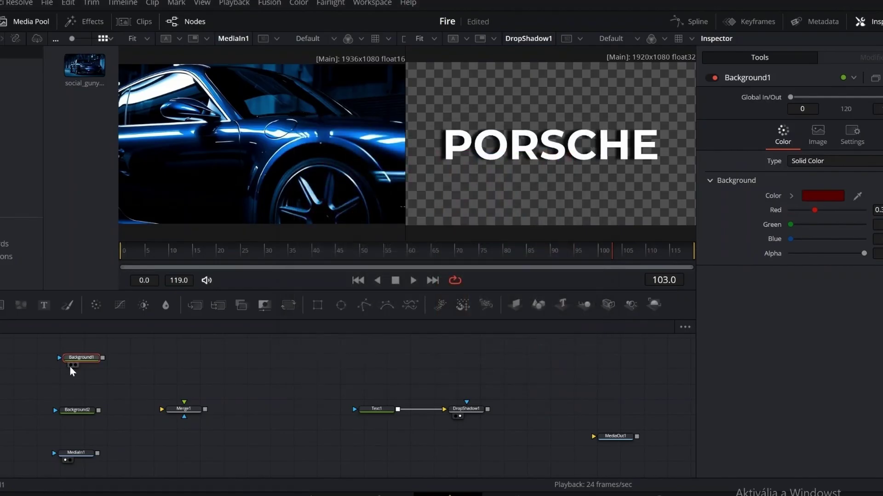
pyautogui.click(70, 366)
pyautogui.moveTo(103, 358); pyautogui.dragTo(185, 419)
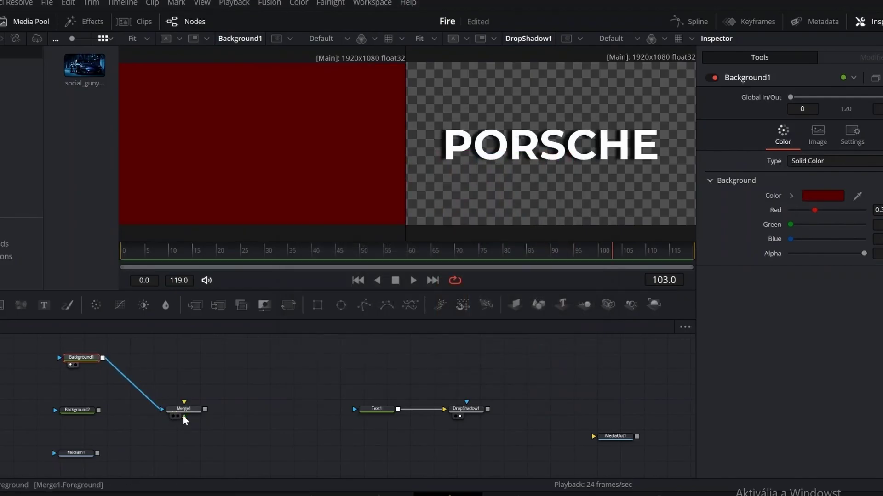
pyautogui.click(76, 417)
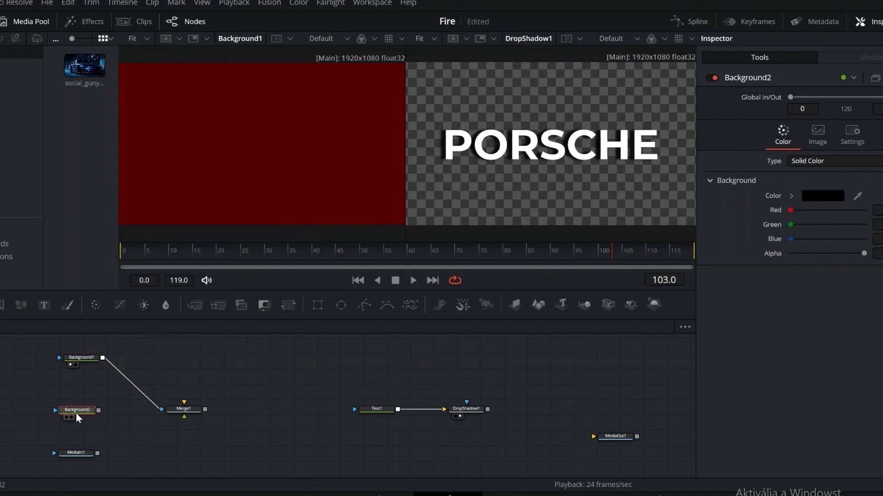
# - Turn Background2 into a gradient running from blue to dark red
pyautogui.click(68, 418)
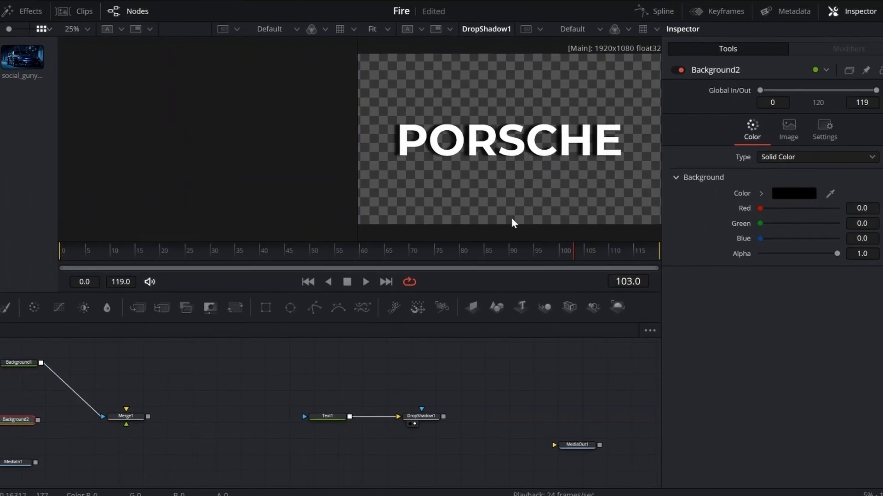
pyautogui.click(846, 159)
pyautogui.click(808, 223)
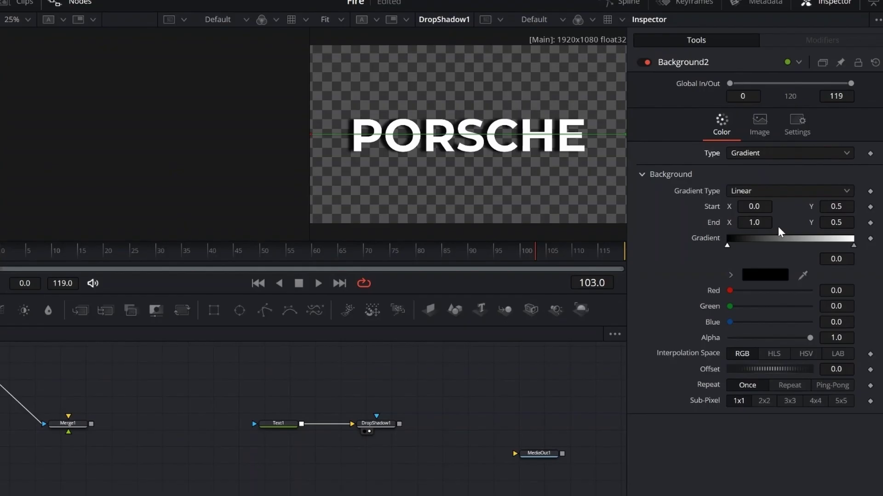
pyautogui.click(760, 278)
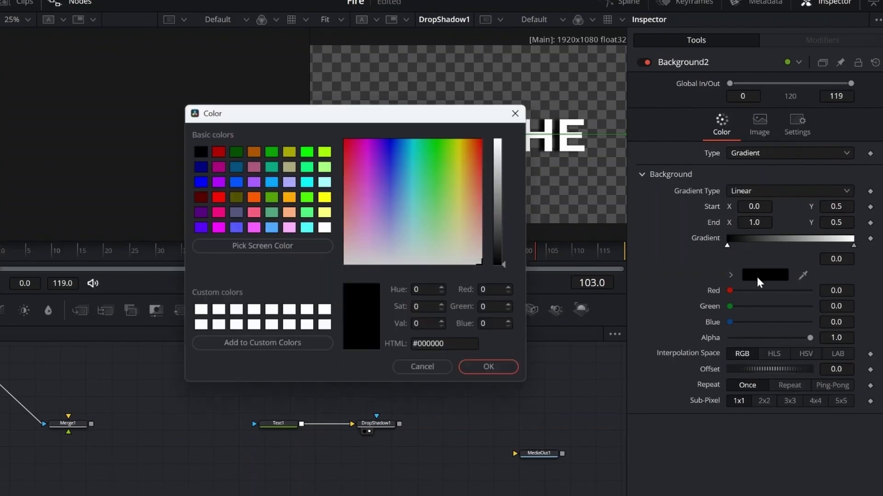
pyautogui.click(271, 183)
pyautogui.click(488, 367)
pyautogui.click(854, 246)
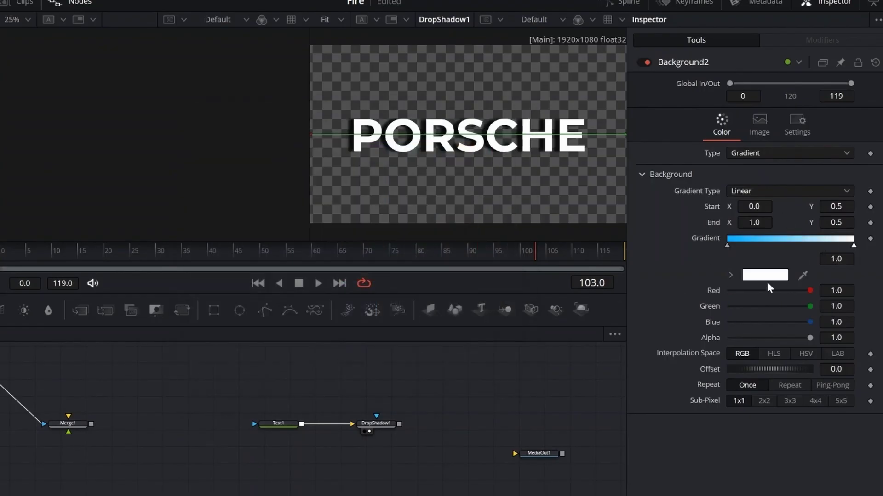
pyautogui.click(765, 276)
pyautogui.click(201, 197)
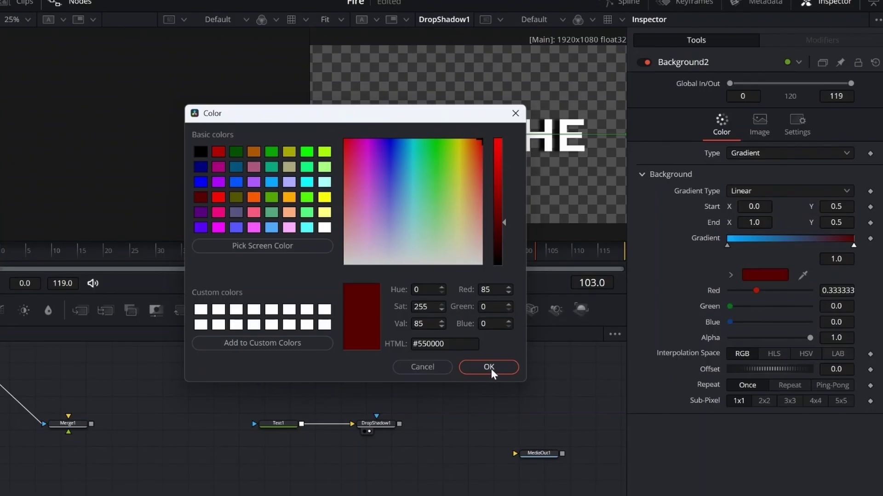
pyautogui.click(488, 367)
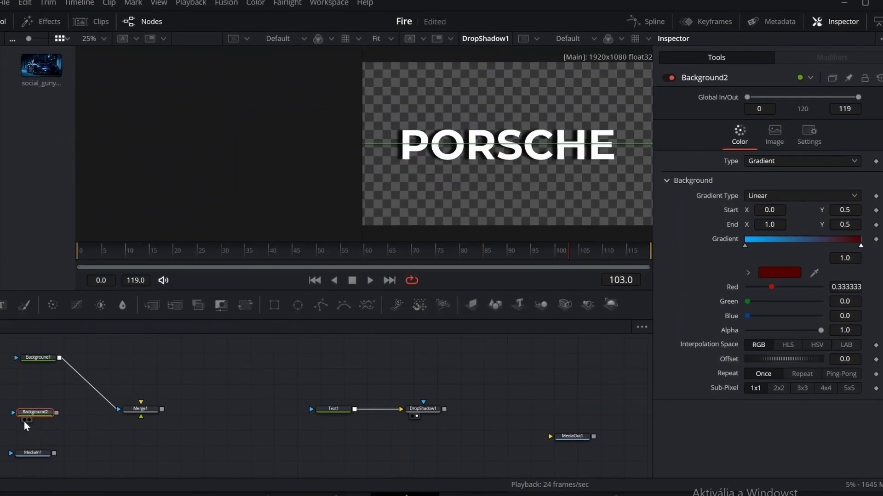
# - Make the gradient Reflect, angle its handles across the frame, and connect Background2 into Merge1
pyautogui.click(24, 421)
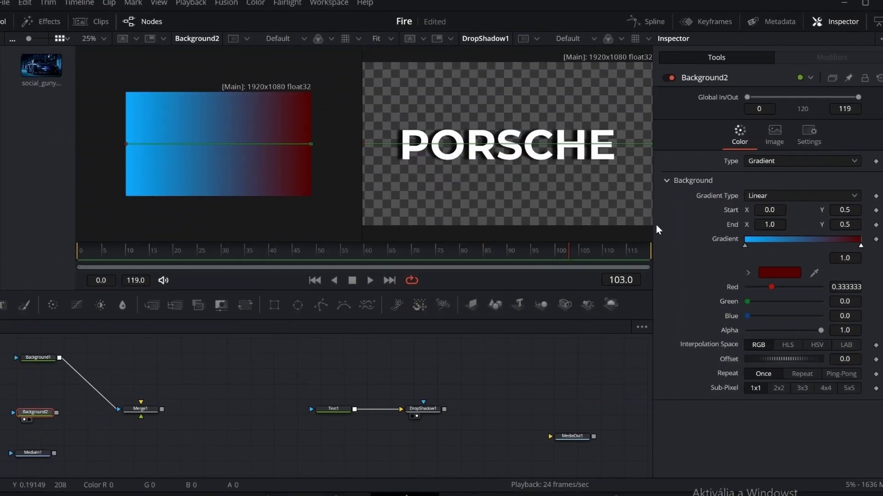
pyautogui.click(802, 161)
pyautogui.click(773, 227)
pyautogui.click(803, 196)
pyautogui.click(801, 225)
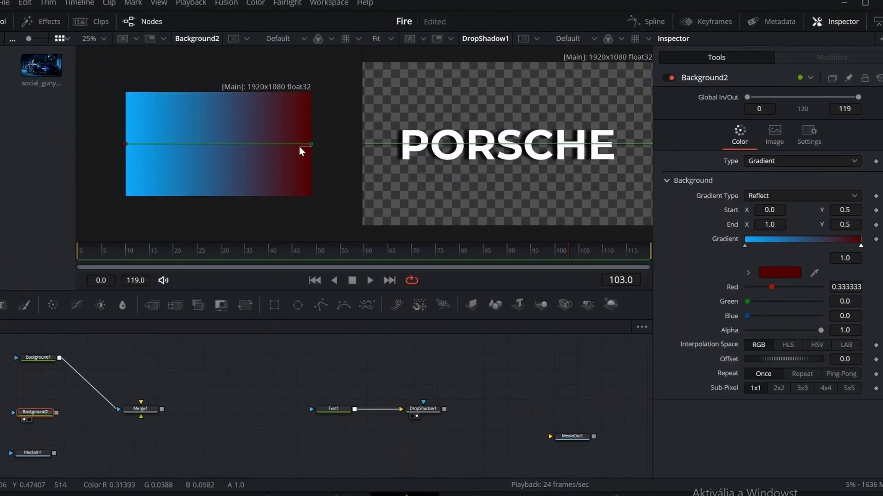
pyautogui.moveTo(299, 145); pyautogui.dragTo(235, 154)
pyautogui.moveTo(125, 143); pyautogui.dragTo(217, 153)
pyautogui.moveTo(281, 158); pyautogui.dragTo(291, 168)
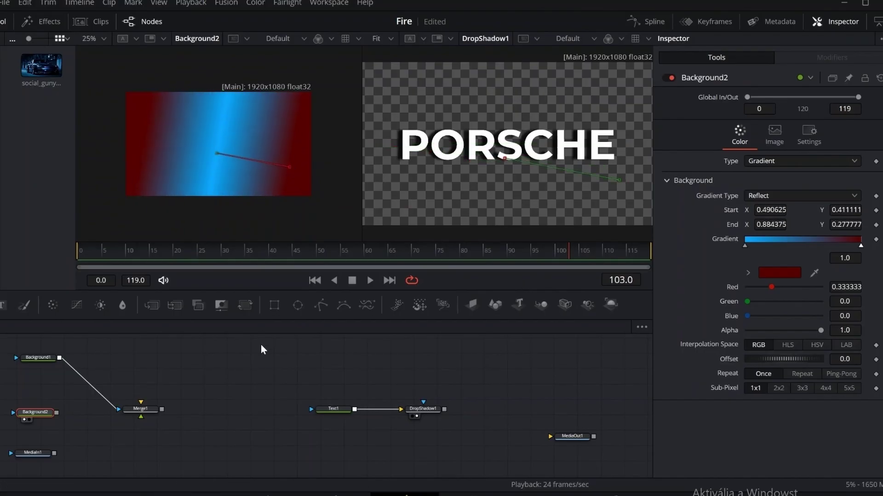
pyautogui.moveTo(57, 412); pyautogui.dragTo(120, 409)
# - Fill the PORSCHE text with the Merge1 gradient as an image, using Full Image mapping
pyautogui.click(129, 416)
pyautogui.click(333, 409)
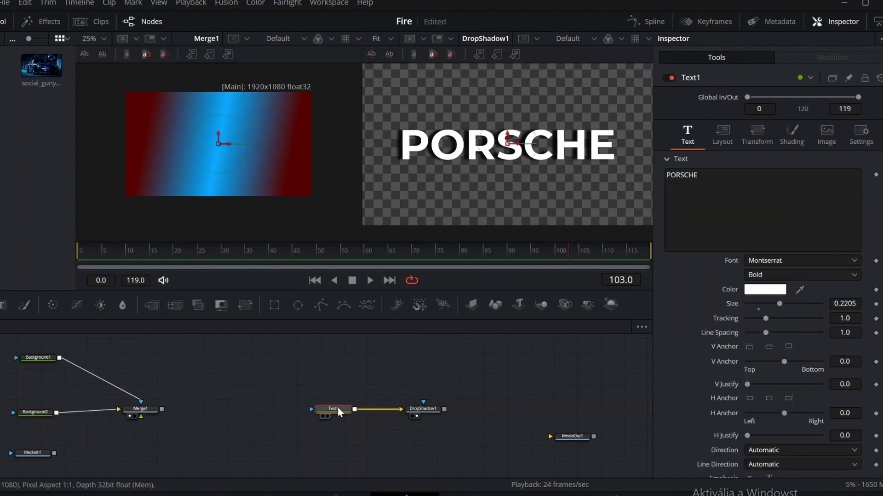
pyautogui.click(788, 136)
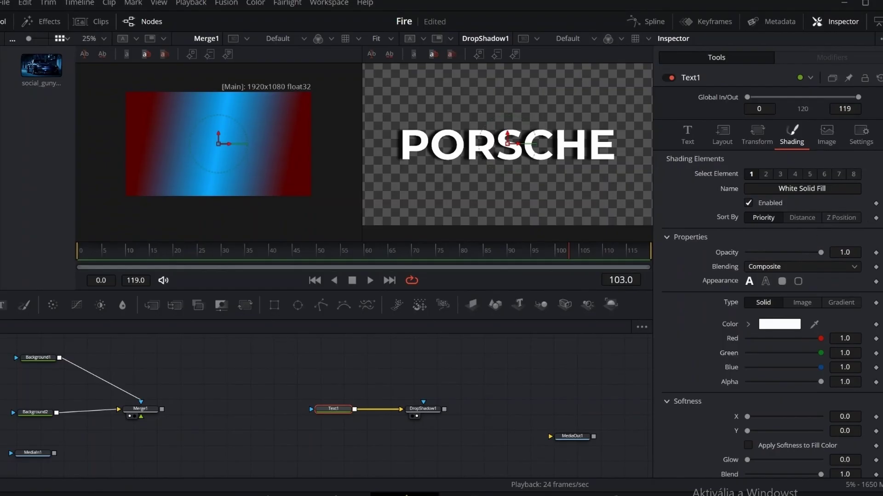
pyautogui.scroll(-3, 767, 276)
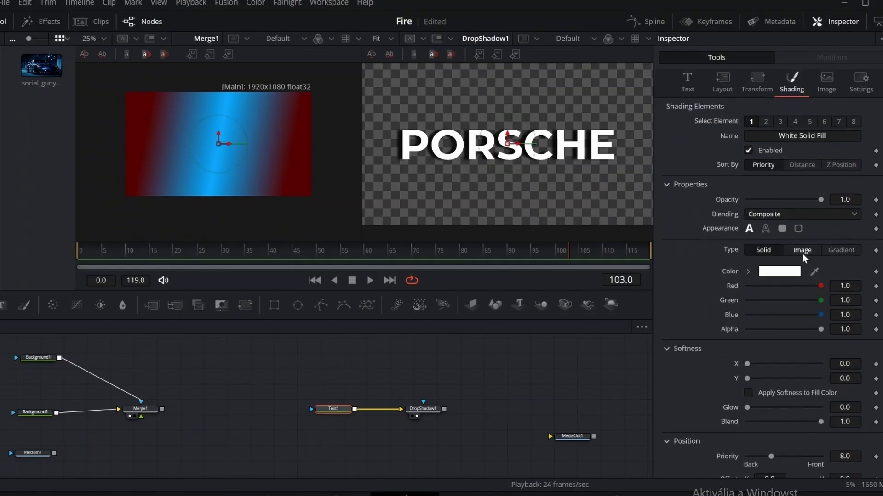
pyautogui.click(804, 251)
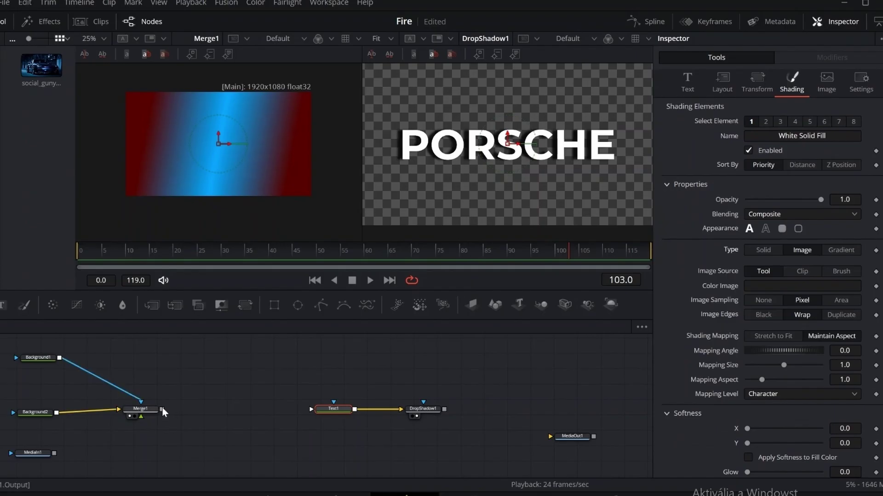
pyautogui.moveTo(162, 409); pyautogui.dragTo(313, 410)
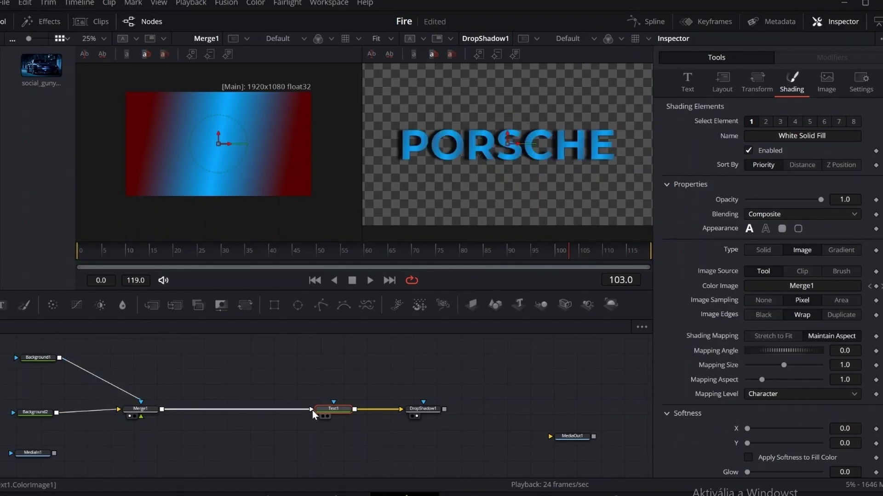
pyautogui.click(817, 395)
pyautogui.click(806, 407)
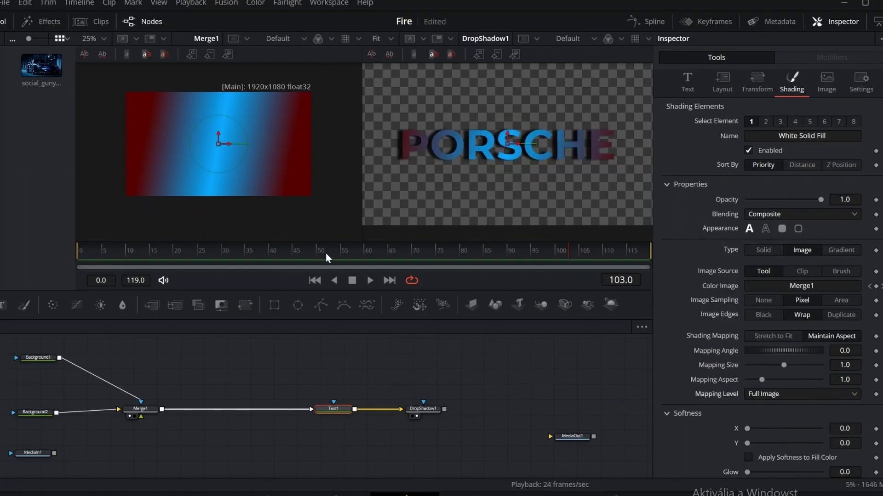
# - Composite the shadowed text over Background1 with a new Merge2 node and view it on the right
pyautogui.moveTo(38, 357); pyautogui.dragTo(30, 441)
pyautogui.moveTo(32, 453); pyautogui.dragTo(27, 472)
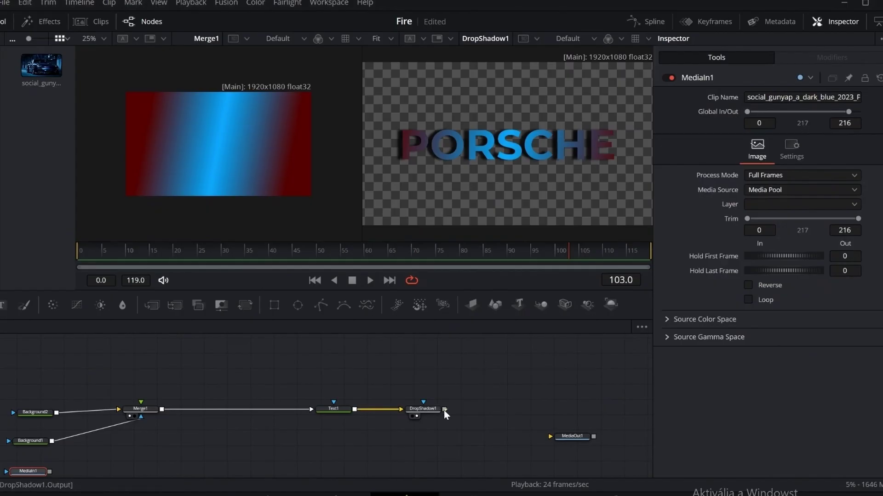
pyautogui.moveTo(444, 409); pyautogui.dragTo(52, 441)
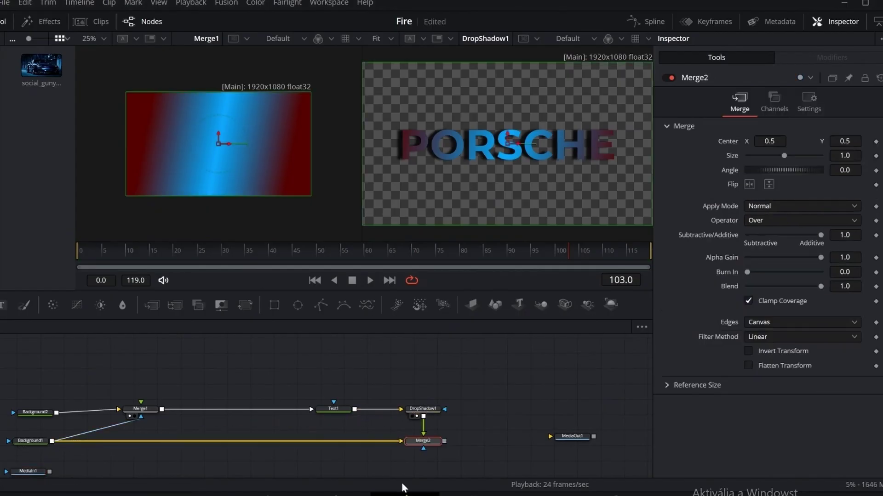
pyautogui.click(417, 449)
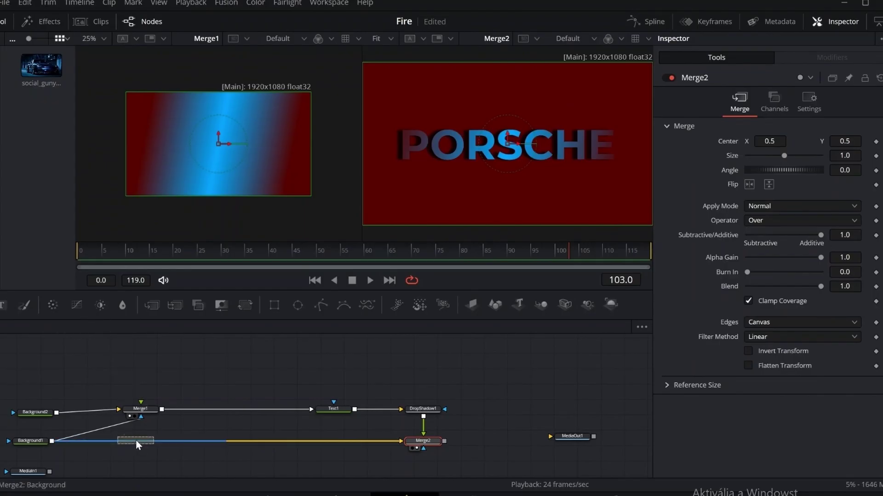
# - Insert a Brightness Contrast node on Background1 and lower its gain to darken the red
pyautogui.moveTo(136, 443); pyautogui.dragTo(136, 441)
pyautogui.moveTo(784, 143); pyautogui.dragTo(766, 147)
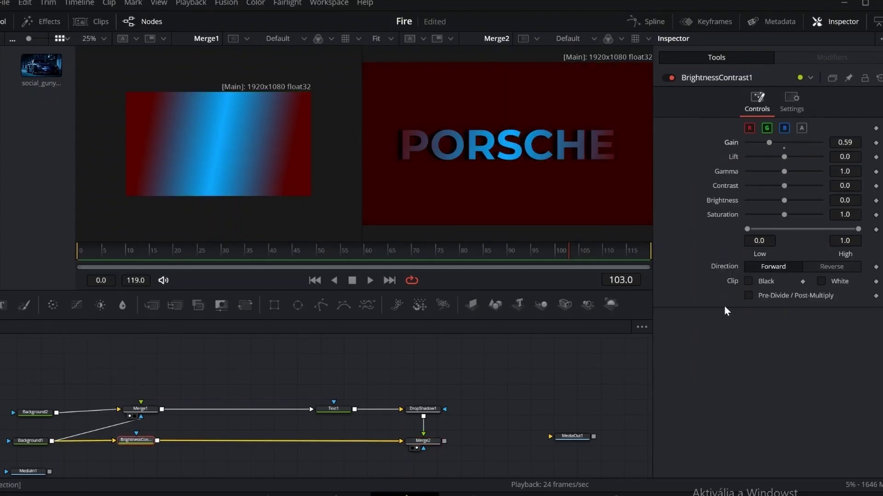
pyautogui.moveTo(136, 440); pyautogui.dragTo(147, 456)
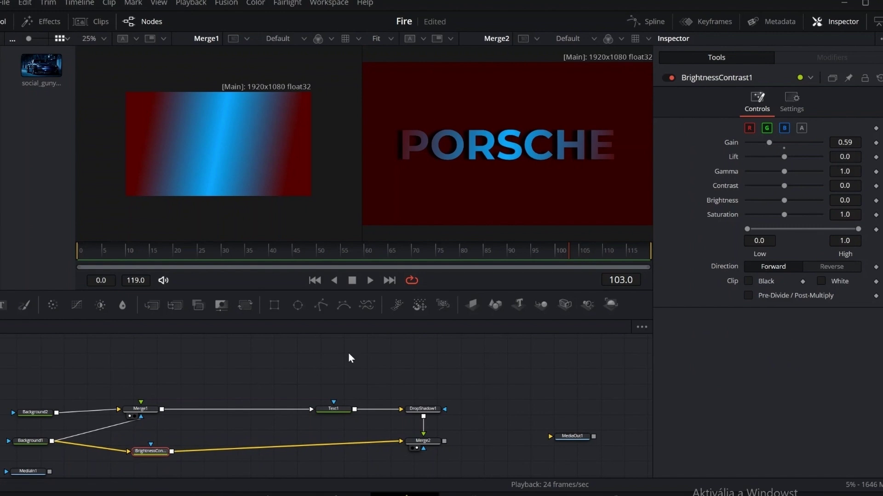
pyautogui.click(349, 352)
# - Add a FastNoise1 generator as Text1's mask and view it in the left viewer
pyautogui.click(0, 305)
pyautogui.moveTo(370, 357); pyautogui.dragTo(333, 406)
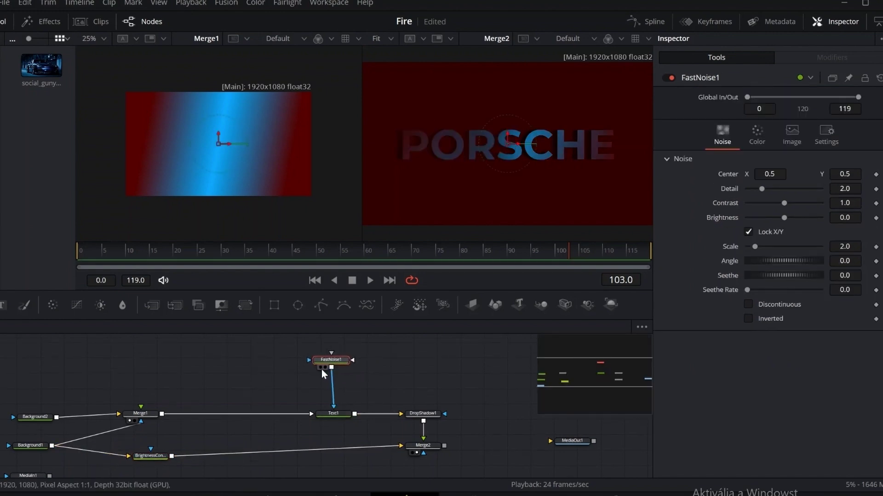
pyautogui.click(321, 368)
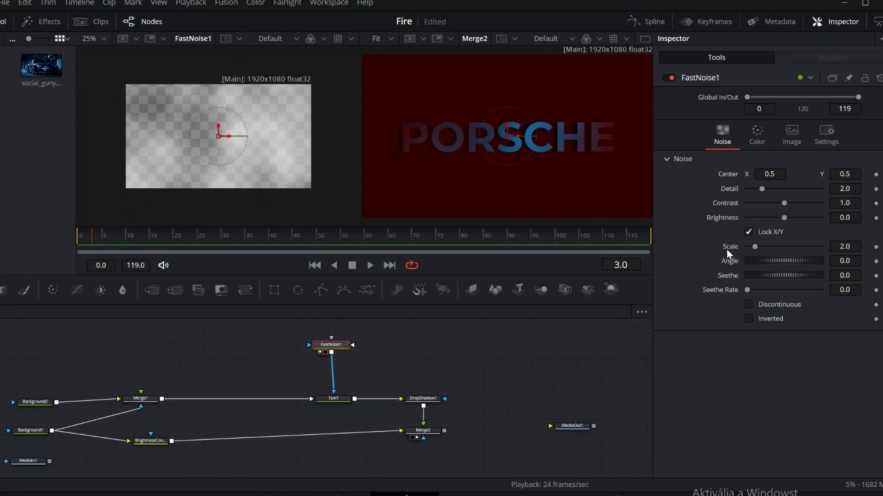
# - Colour the noise with a gradient from white to fully transparent black
pyautogui.click(759, 133)
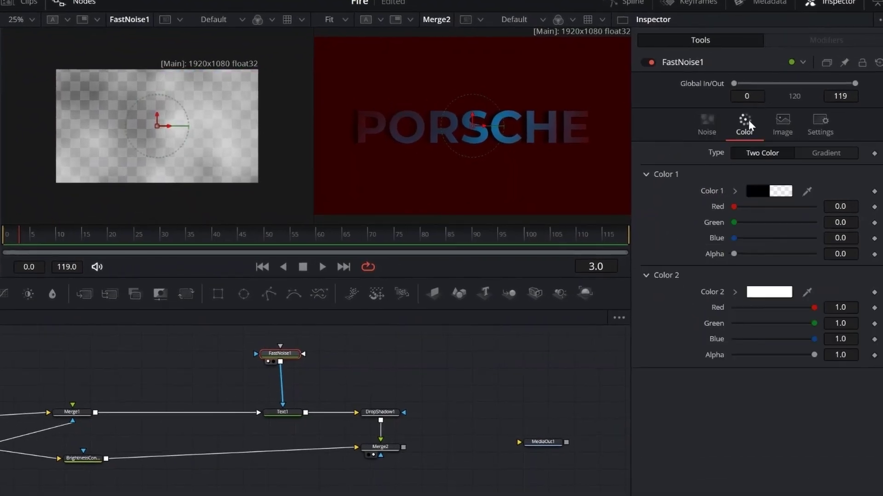
pyautogui.click(828, 154)
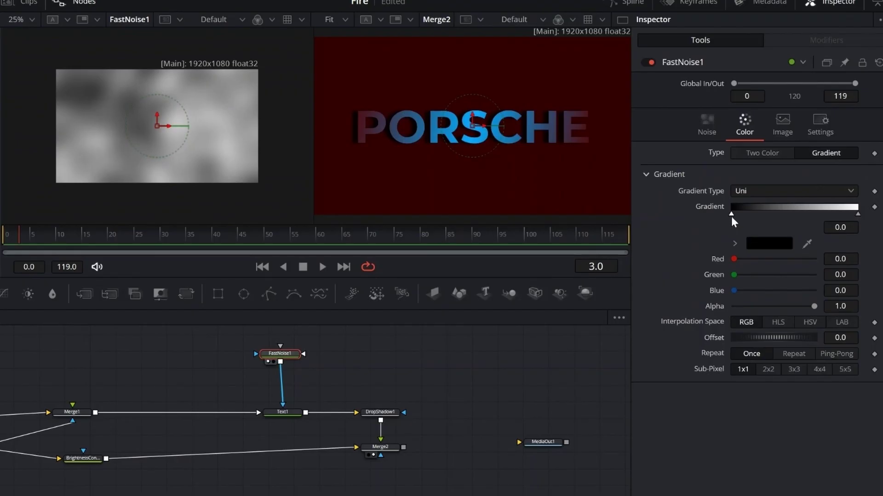
pyautogui.click(760, 242)
pyautogui.click(330, 228)
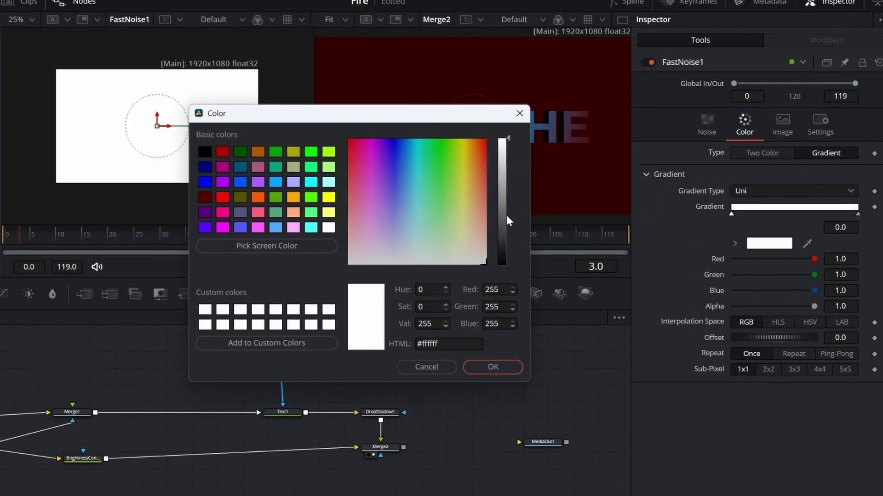
pyautogui.click(501, 367)
pyautogui.click(858, 215)
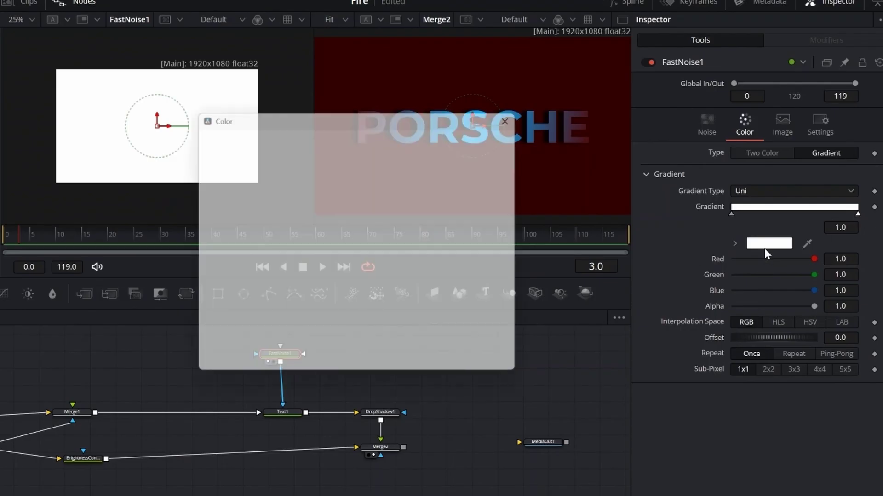
pyautogui.click(769, 243)
pyautogui.click(205, 155)
pyautogui.click(488, 368)
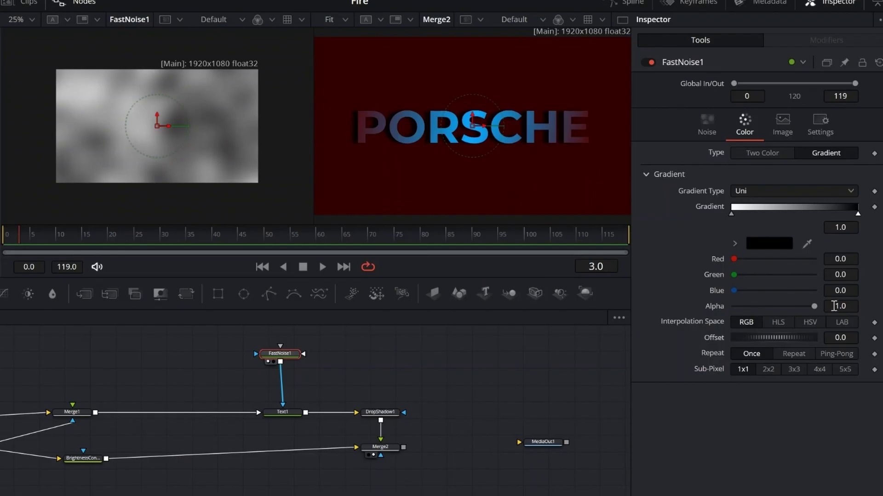
pyautogui.moveTo(815, 307); pyautogui.dragTo(720, 310)
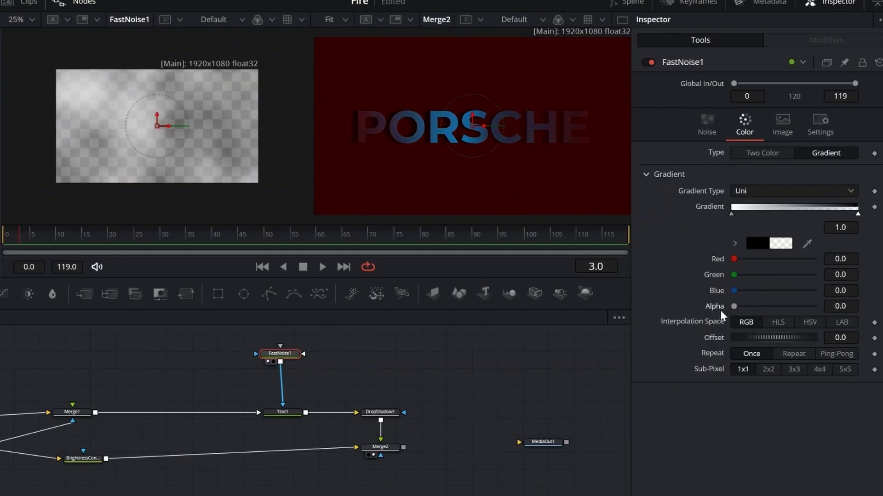
# - Make the noise gradient linear and position its handles so only PORS remains visible
pyautogui.click(765, 189)
pyautogui.click(759, 218)
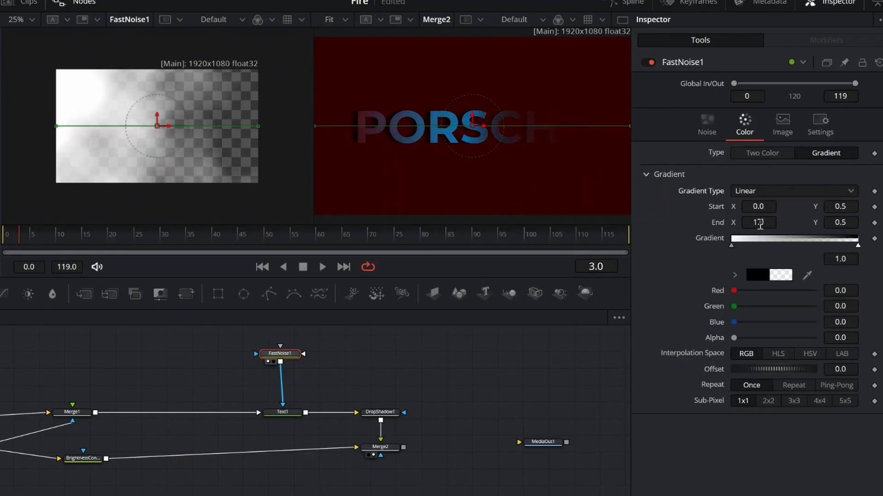
pyautogui.moveTo(258, 126); pyautogui.dragTo(168, 137)
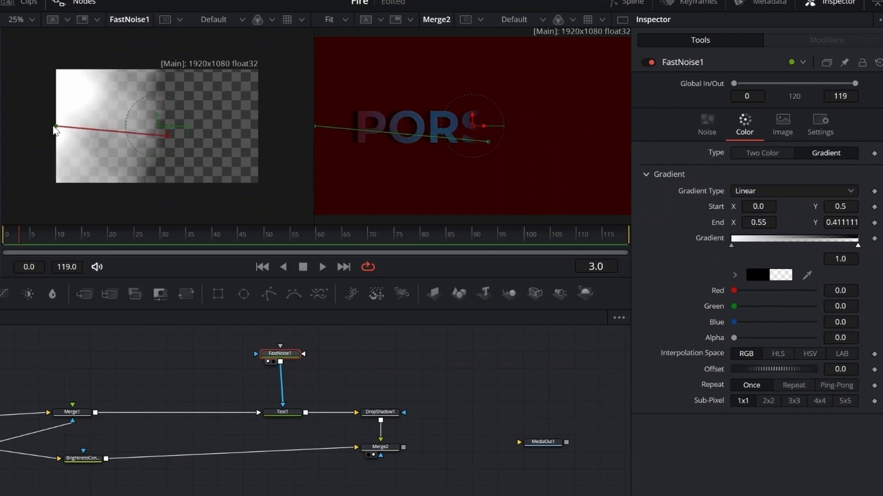
pyautogui.moveTo(56, 126); pyautogui.dragTo(134, 121)
pyautogui.click(31, 19)
pyautogui.click(34, 33)
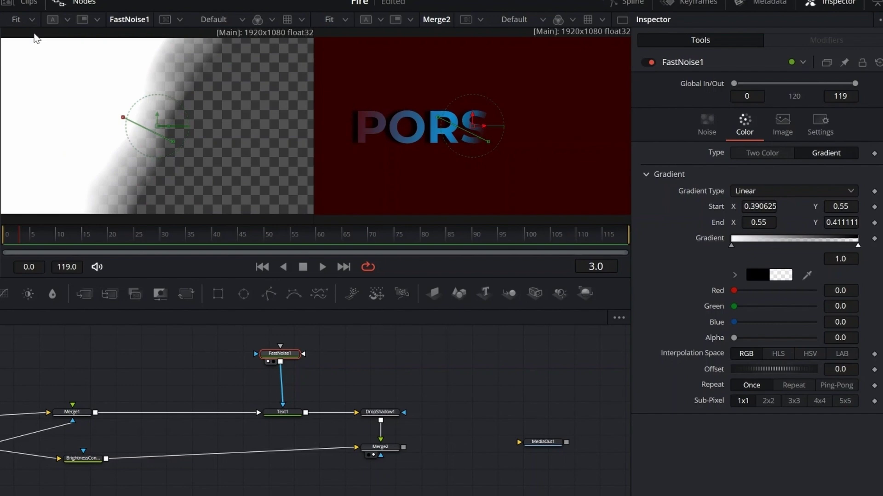
# - Make the noise coarser: raise Detail and Scale, set Contrast to 10, and preview playback
pyautogui.click(713, 129)
pyautogui.moveTo(774, 199); pyautogui.dragTo(772, 209)
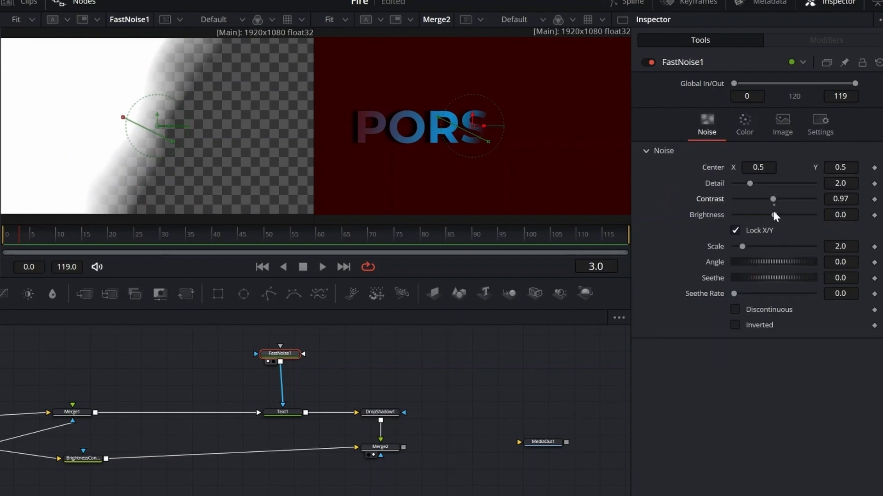
pyautogui.moveTo(743, 247); pyautogui.dragTo(785, 247)
pyautogui.moveTo(749, 183); pyautogui.dragTo(815, 200)
pyautogui.write('10')
pyautogui.press('Tab')
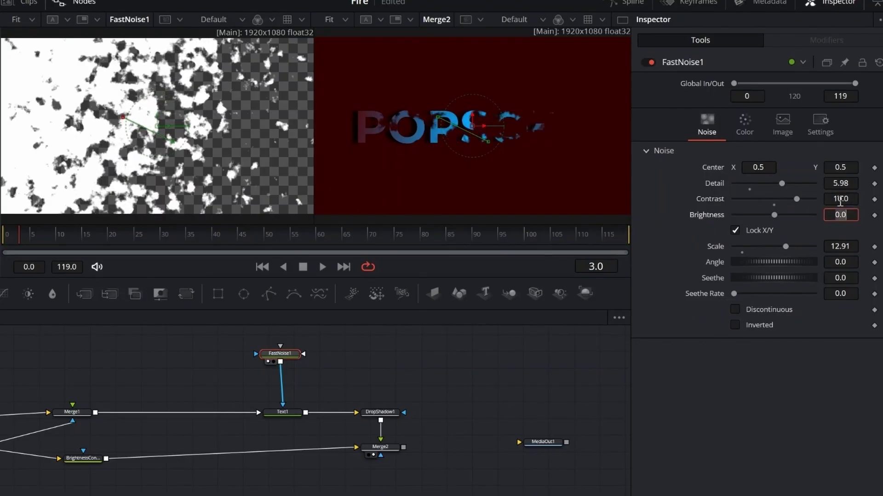
pyautogui.click(321, 267)
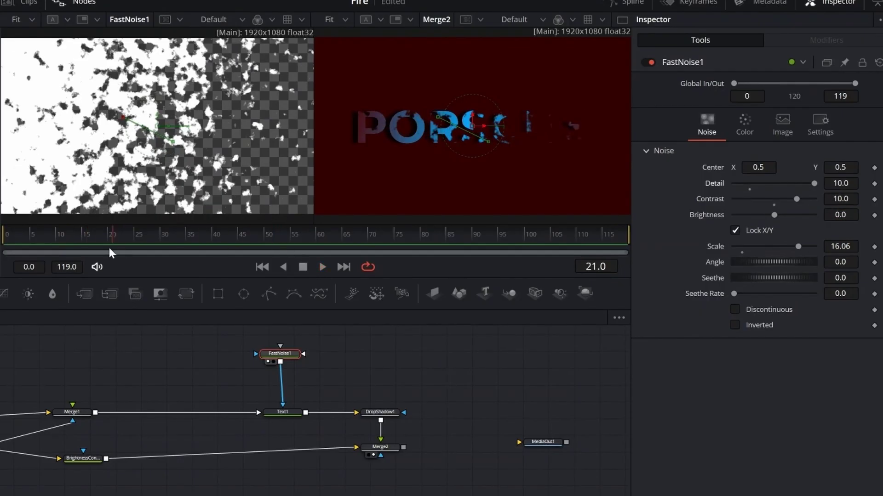
# - Keyframe the gradient Offset at -7.087 on frame 0 and 6.63 on frame 70
pyautogui.click(745, 123)
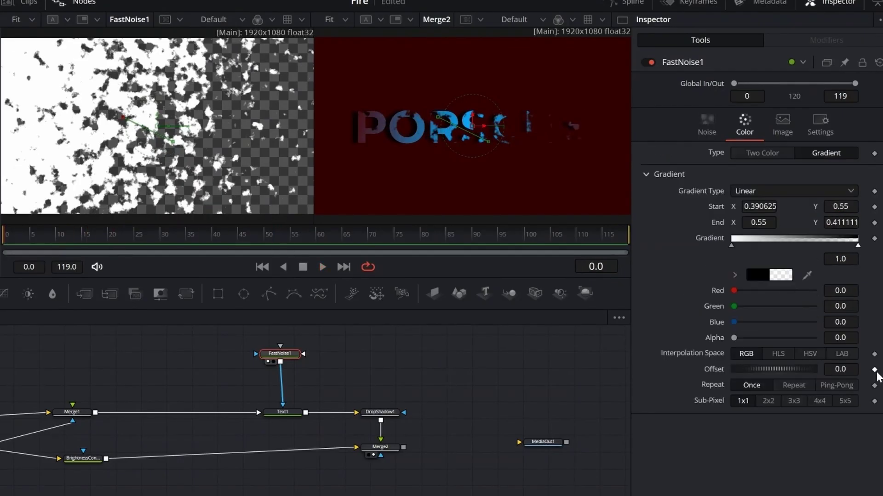
pyautogui.moveTo(804, 368); pyautogui.dragTo(612, 417)
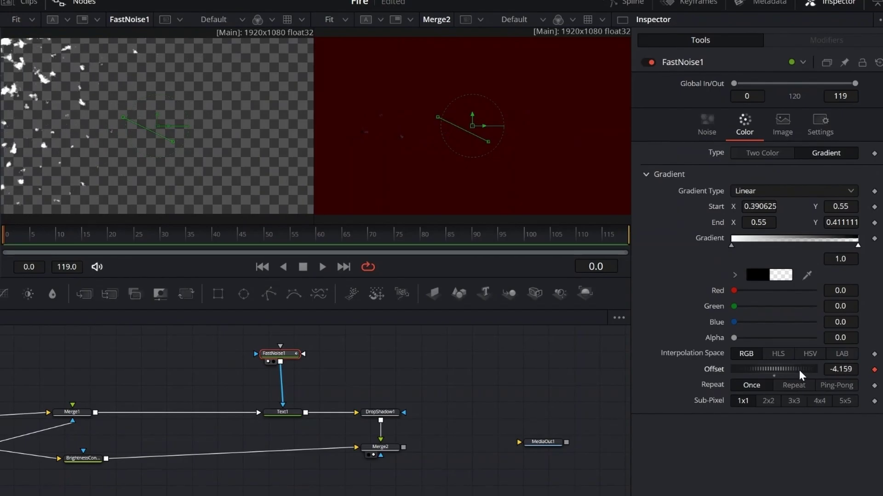
pyautogui.moveTo(799, 371); pyautogui.dragTo(605, 403)
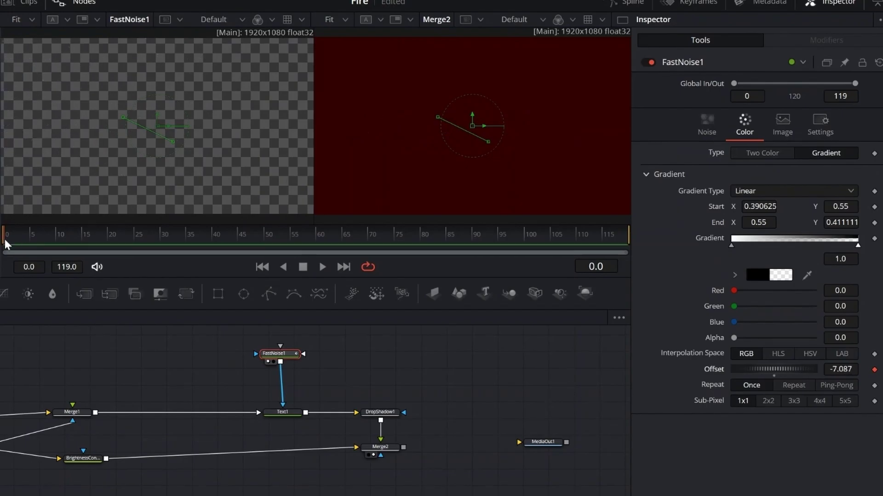
pyautogui.moveTo(6, 244); pyautogui.dragTo(369, 256)
pyautogui.click(874, 369)
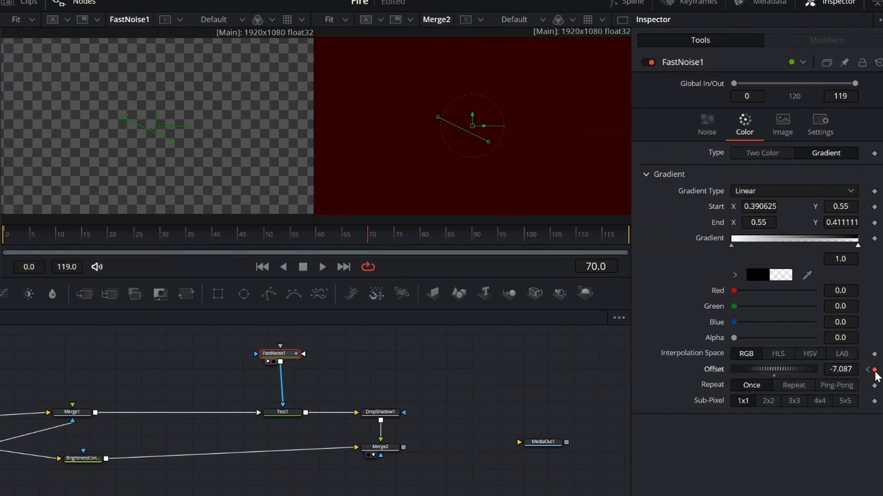
pyautogui.moveTo(772, 374)
pyautogui.mouseDown()
pyautogui.moveTo(744, 362)
pyautogui.moveTo(777, 370)
pyautogui.mouseUp()
pyautogui.rightClick(766, 371)
pyautogui.click(879, 370)
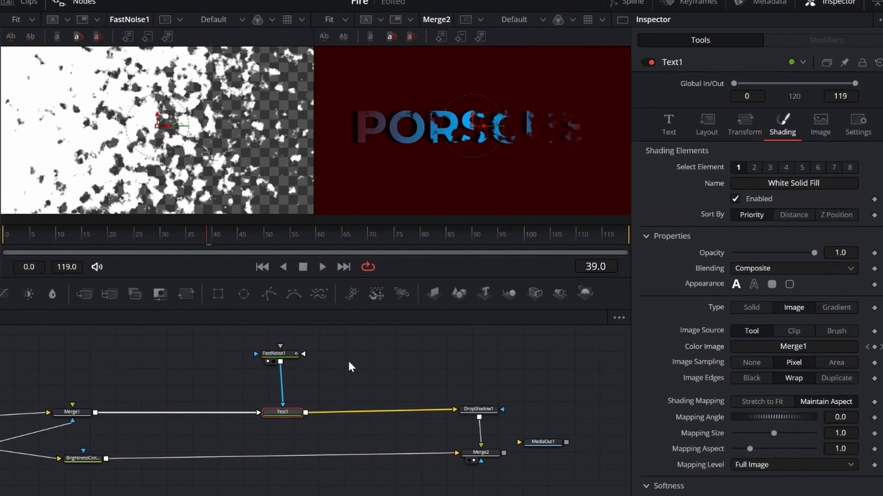
# - Add a Displace node between Text1 and DropShadow1, driven by FastNoise1
pyautogui.hotkey('shift', 'space')
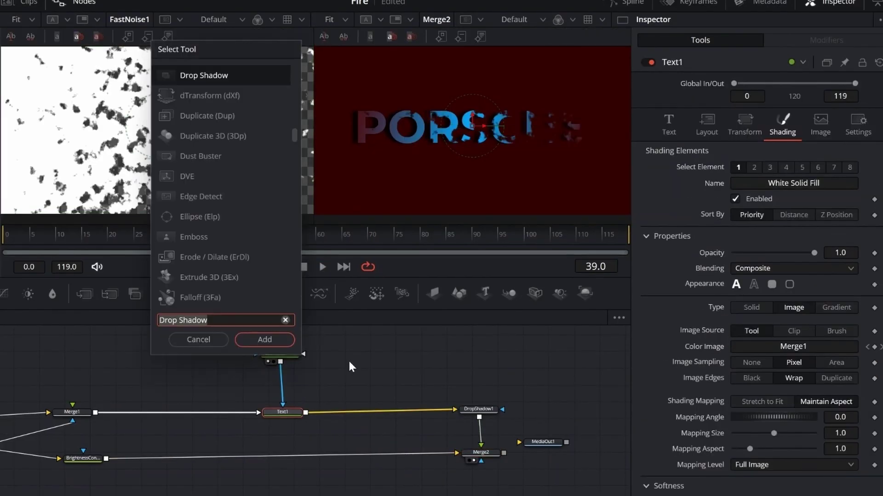
pyautogui.write('dip')
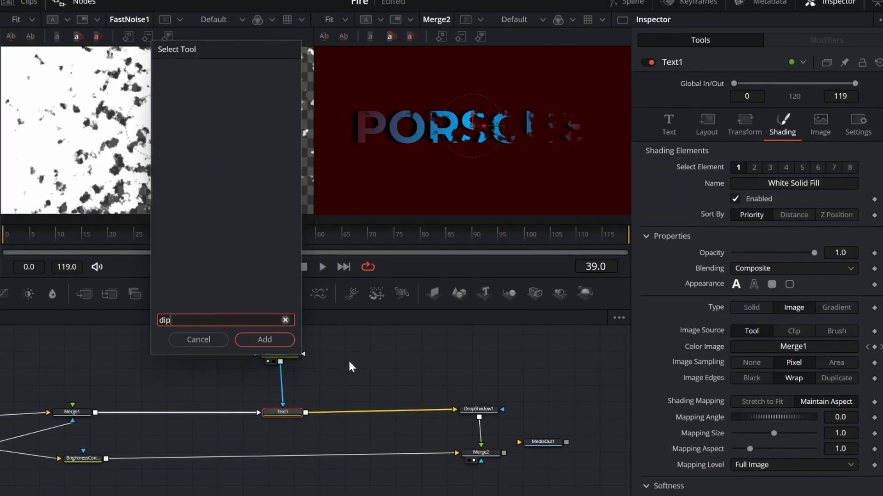
pyautogui.write('la')
pyautogui.press('BackSpace')
pyautogui.press('BackSpace')
pyautogui.press('BackSpace')
pyautogui.write('s')
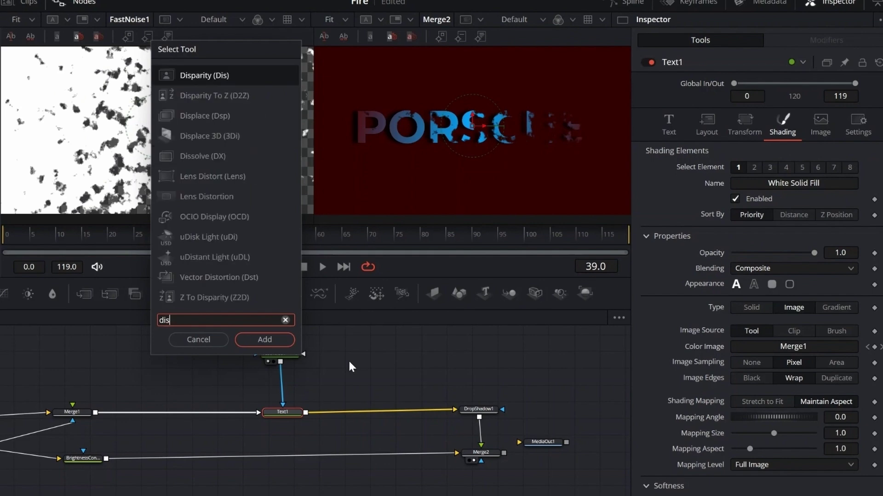
pyautogui.click(222, 117)
pyautogui.click(272, 337)
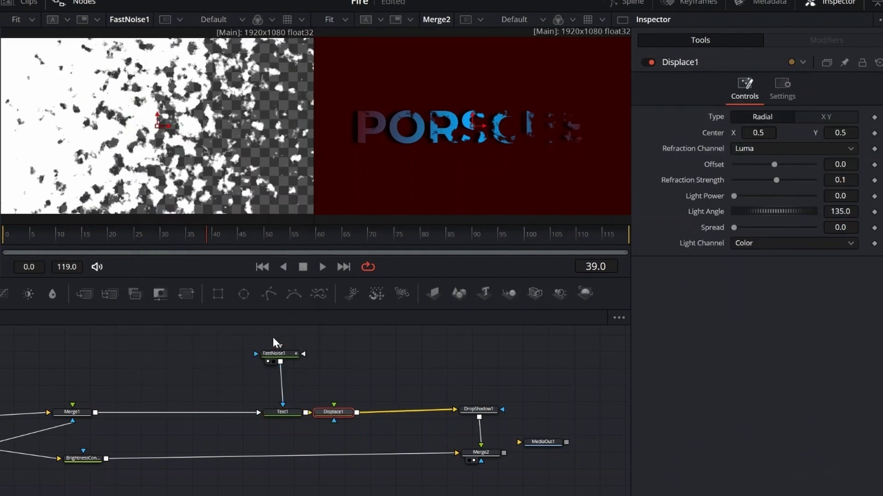
pyautogui.moveTo(323, 415); pyautogui.dragTo(368, 408)
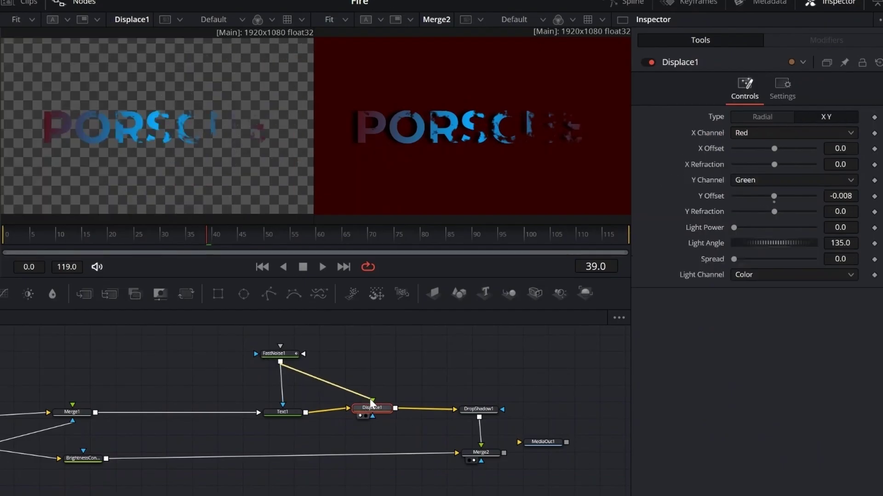
pyautogui.moveTo(278, 353); pyautogui.dragTo(289, 347)
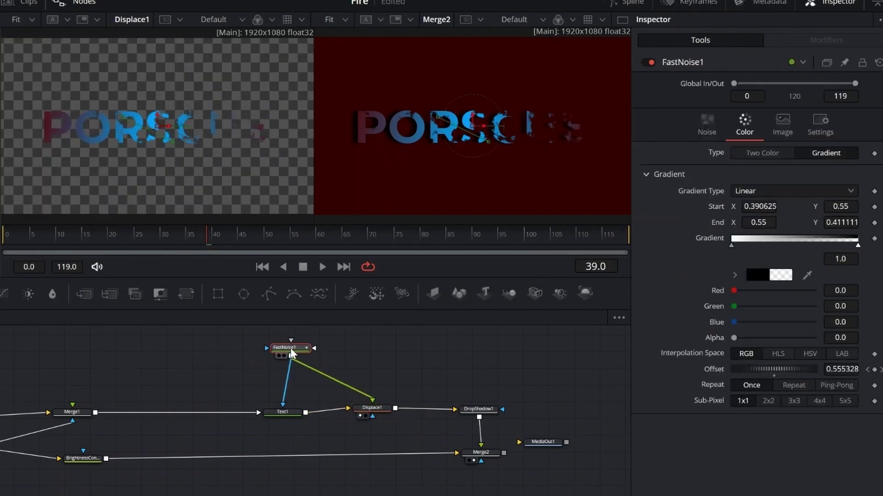
# - Set Displace1's Light Power to 0.213, X Refraction 0.006 and Y Refraction -0.009, previewing playback
pyautogui.click(377, 409)
pyautogui.moveTo(736, 231); pyautogui.dragTo(741, 232)
pyautogui.click(322, 267)
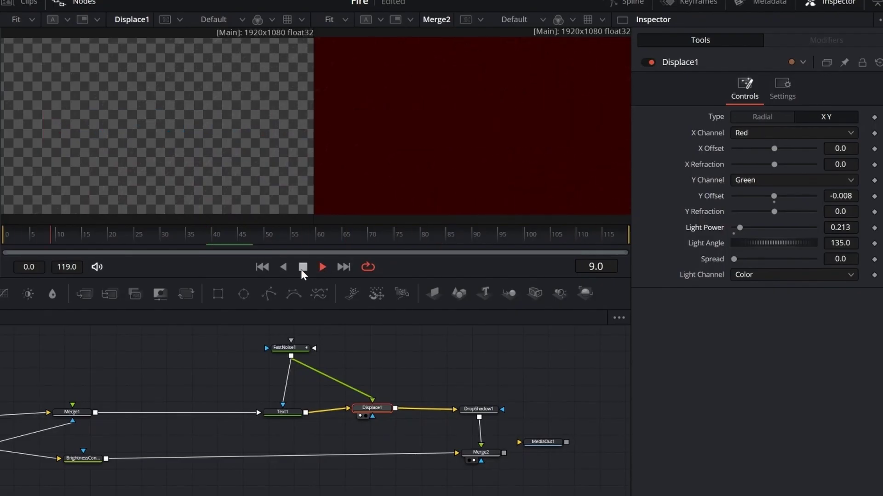
pyautogui.click(303, 269)
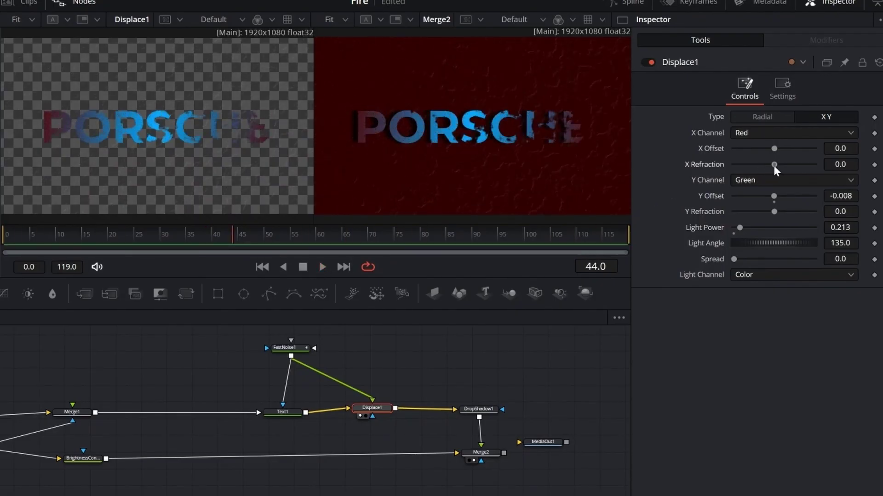
pyautogui.moveTo(775, 165); pyautogui.dragTo(778, 165)
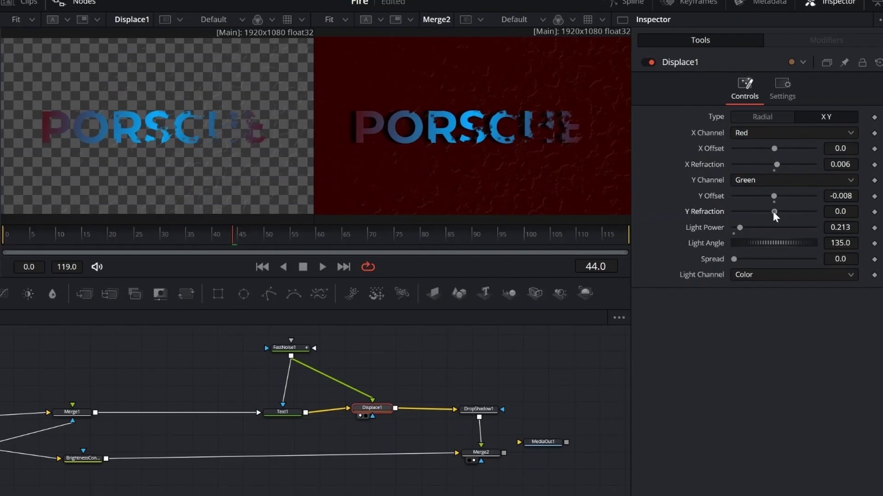
pyautogui.moveTo(775, 213); pyautogui.dragTo(771, 213)
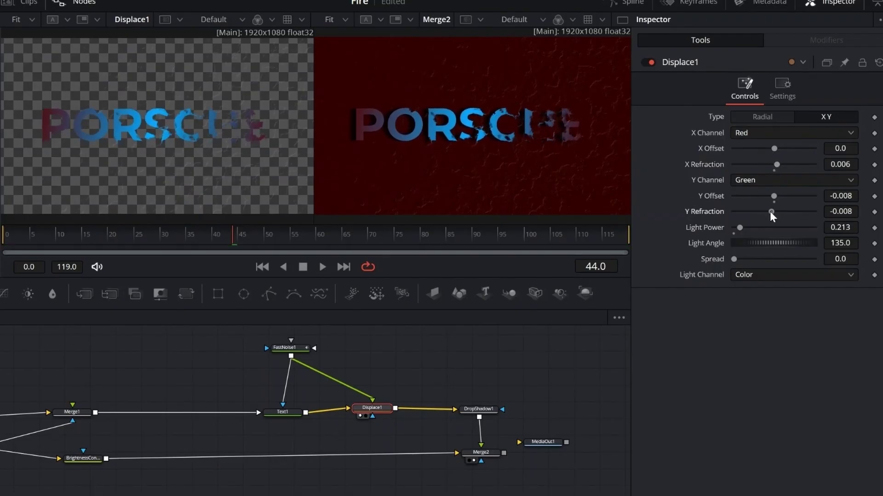
pyautogui.click(323, 269)
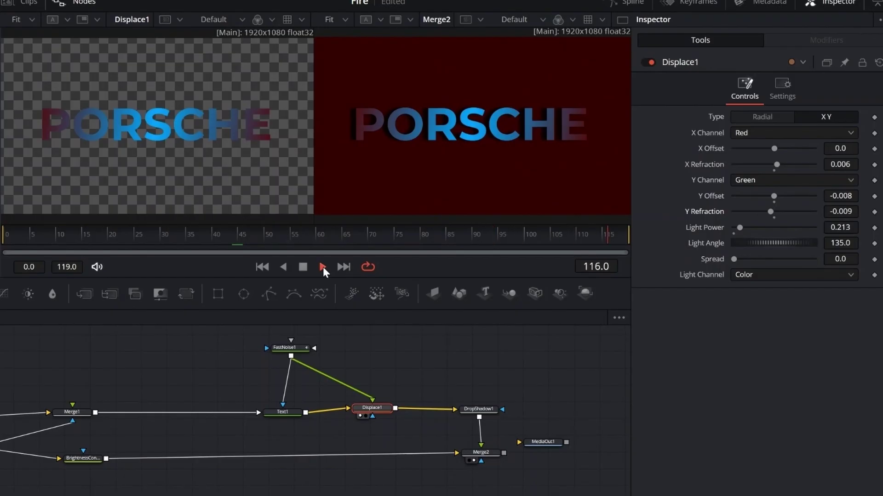
pyautogui.click(303, 267)
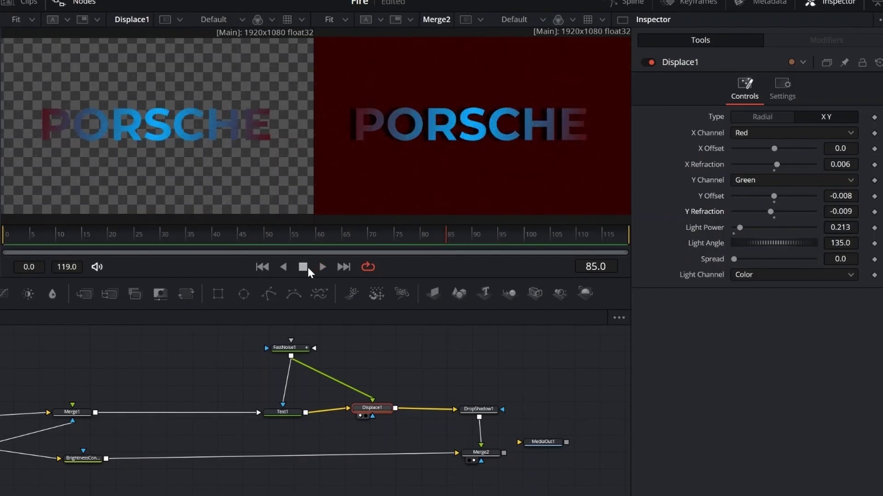
pyautogui.moveTo(377, 410); pyautogui.dragTo(380, 417)
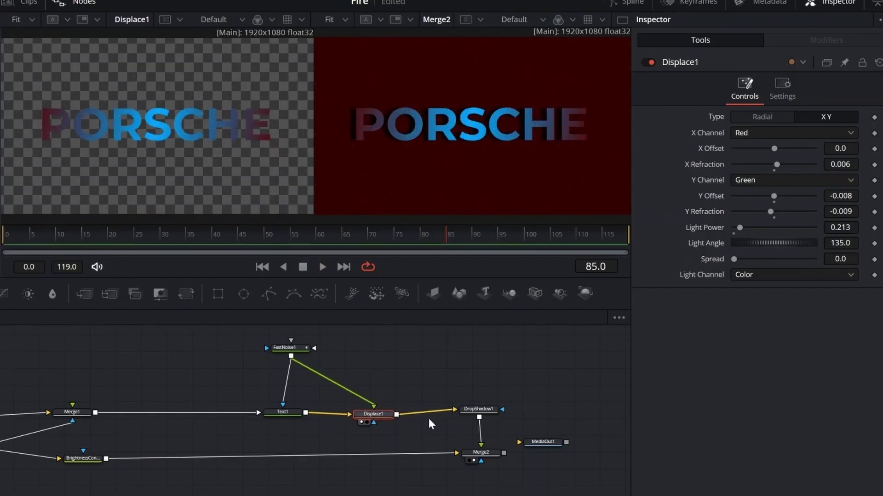
# - Add a Bitmap node right of Displace1 and feed Displace1's output into it
pyautogui.click(401, 365)
pyautogui.hotkey('shift', 'space')
pyautogui.press('BackSpace')
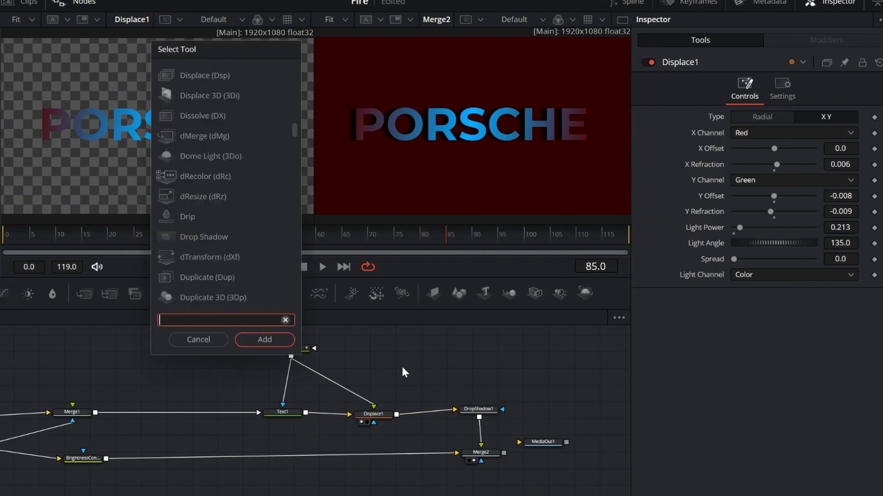
pyautogui.write('bitmap')
pyautogui.press('Return')
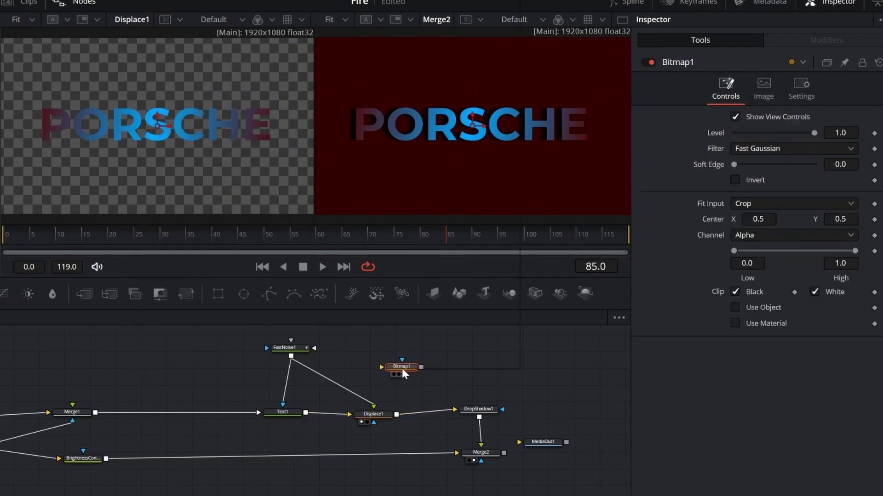
pyautogui.moveTo(402, 366); pyautogui.dragTo(448, 369)
pyautogui.moveTo(396, 414); pyautogui.dragTo(439, 369)
# - Duplicate it as Bitmap2, also fed from Displace1, and arrange both side by side
pyautogui.hotkey('ctrl', 'c')
pyautogui.hotkey('ctrl', 'v')
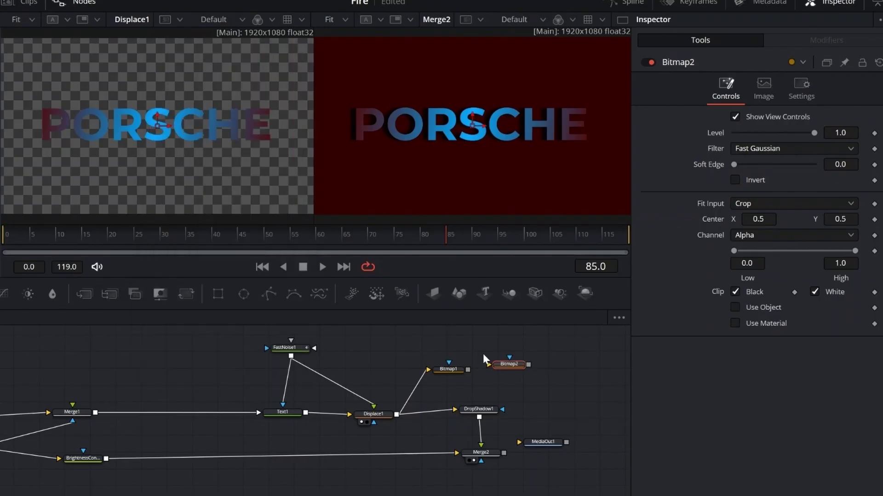
pyautogui.rightClick(505, 368)
pyautogui.click(419, 415)
pyautogui.moveTo(396, 414); pyautogui.dragTo(519, 366)
pyautogui.moveTo(451, 374); pyautogui.dragTo(452, 372)
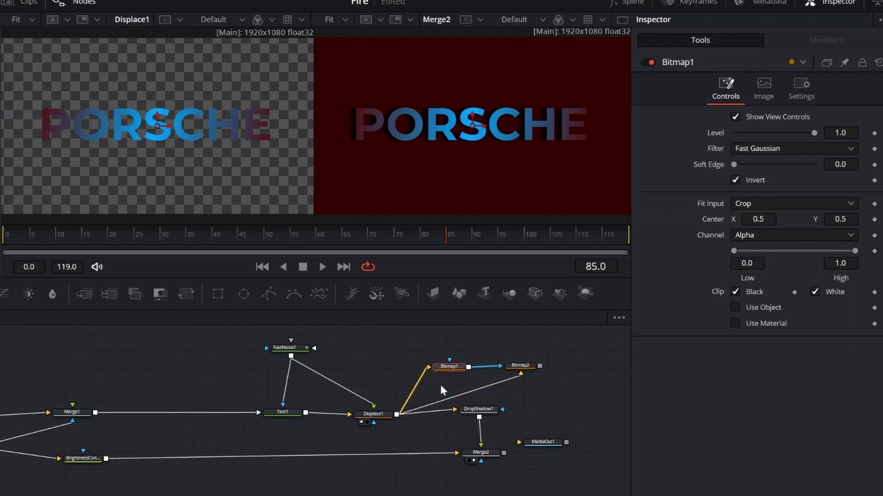
# - Set Bitmap2's Paint Mode to Multiply while viewing its result
pyautogui.click(441, 375)
pyautogui.click(508, 378)
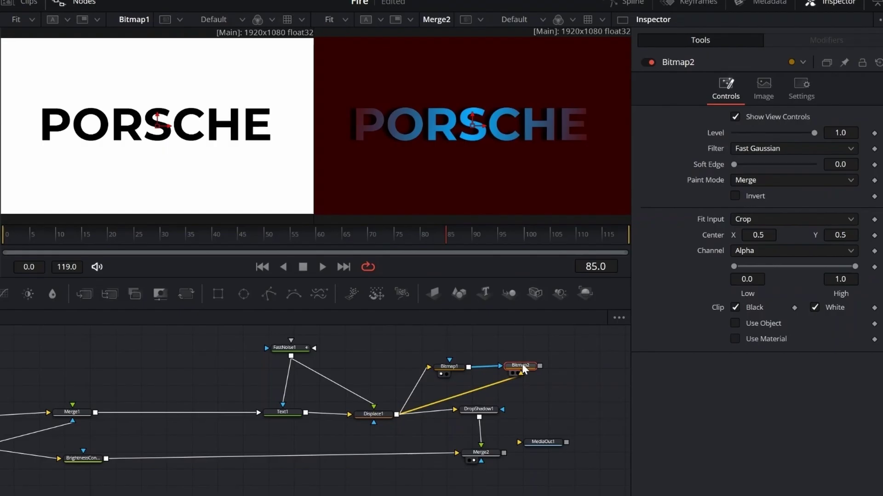
pyautogui.press('1')
pyautogui.click(801, 181)
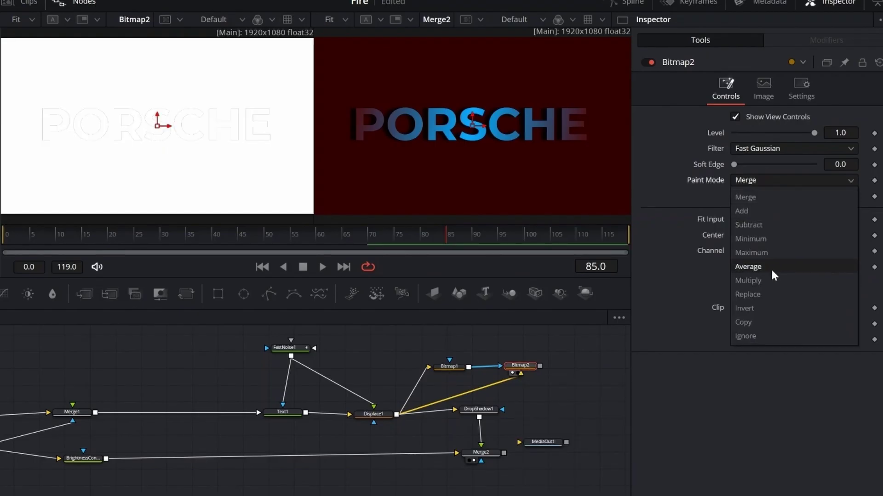
pyautogui.click(765, 280)
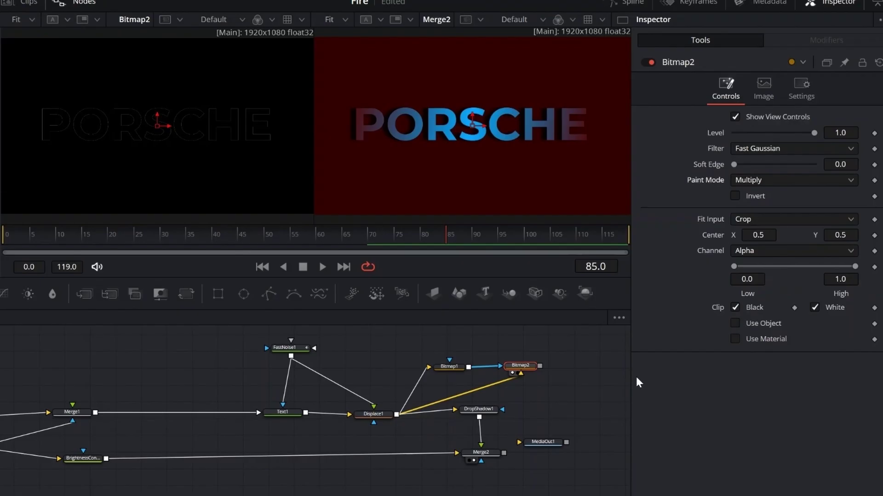
pyautogui.click(457, 373)
# - Set Bitmap1's Center X to 0.499 and begin editing Center Y
pyautogui.click(451, 371)
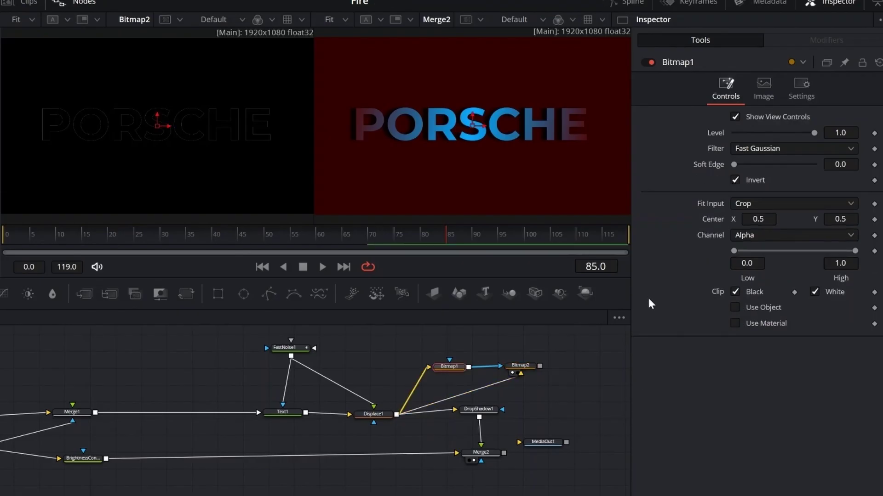
pyautogui.click(766, 219)
pyautogui.write('0.499')
pyautogui.press('Return')
pyautogui.click(850, 219)
pyautogui.press('BackSpace')
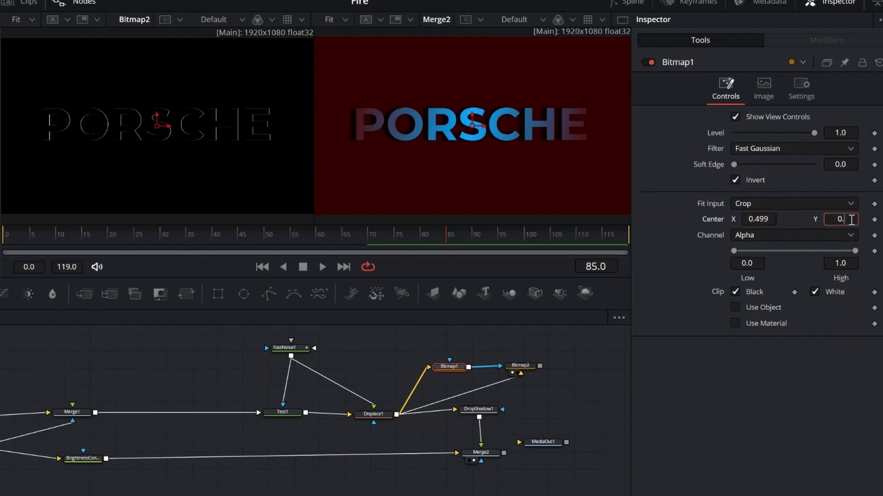
# - Finish Bitmap1's Center Y at 0.499 and add FastNoise2 fed by Bitmap2
pyautogui.write('499')
pyautogui.press('Tab')
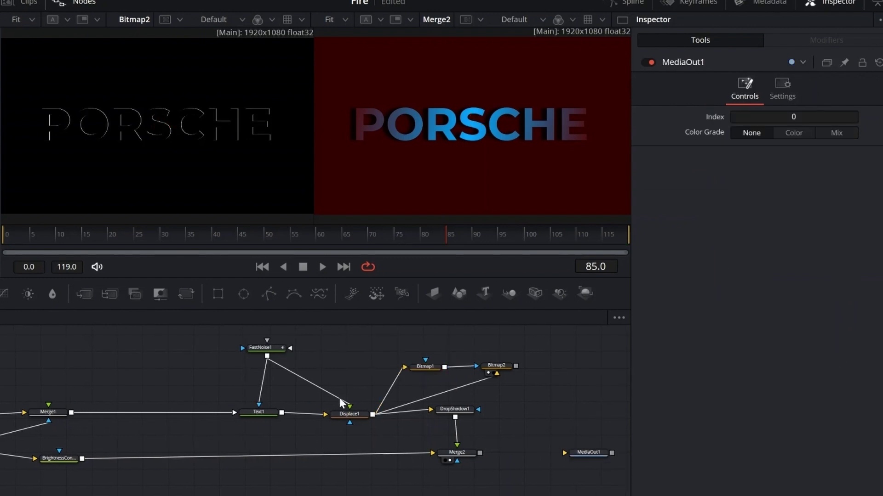
pyautogui.click(498, 368)
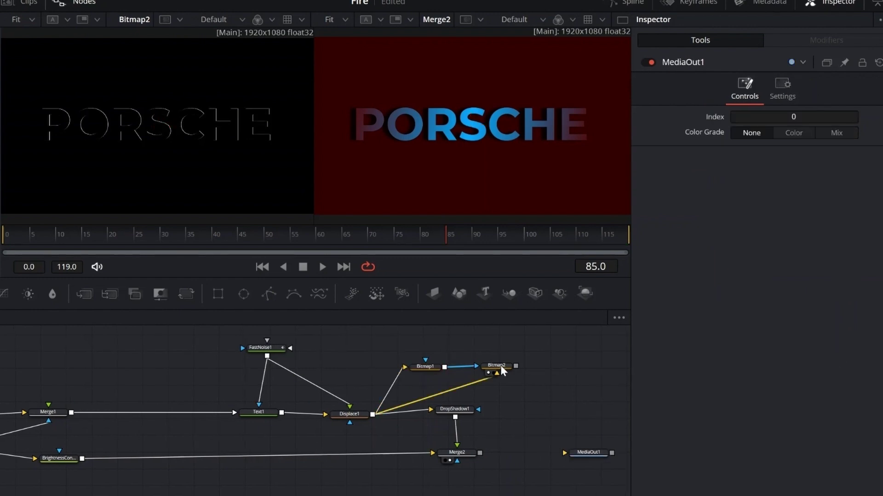
pyautogui.hotkey('ctrl', 'v')
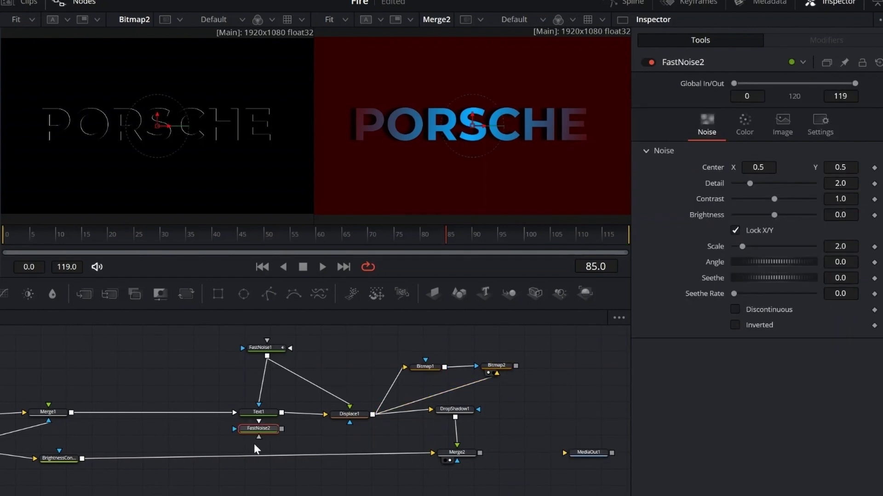
pyautogui.rightClick(261, 430)
pyautogui.moveTo(261, 430); pyautogui.dragTo(582, 393)
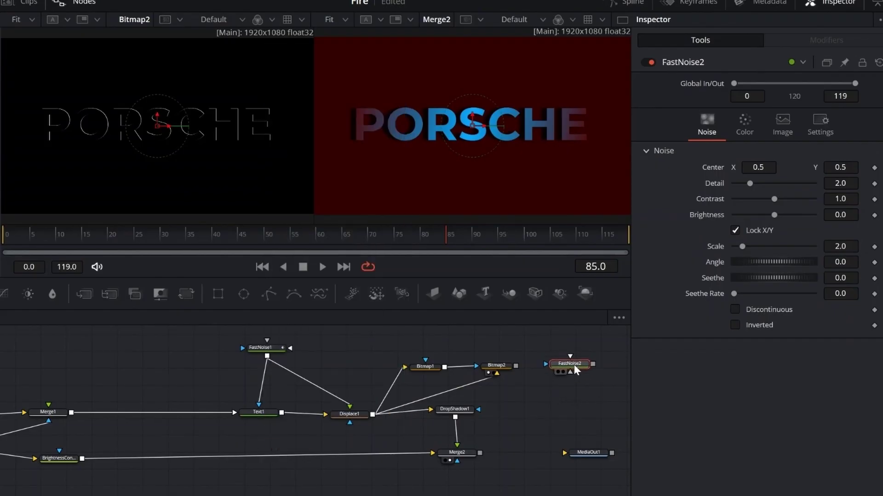
pyautogui.moveTo(516, 366); pyautogui.dragTo(548, 364)
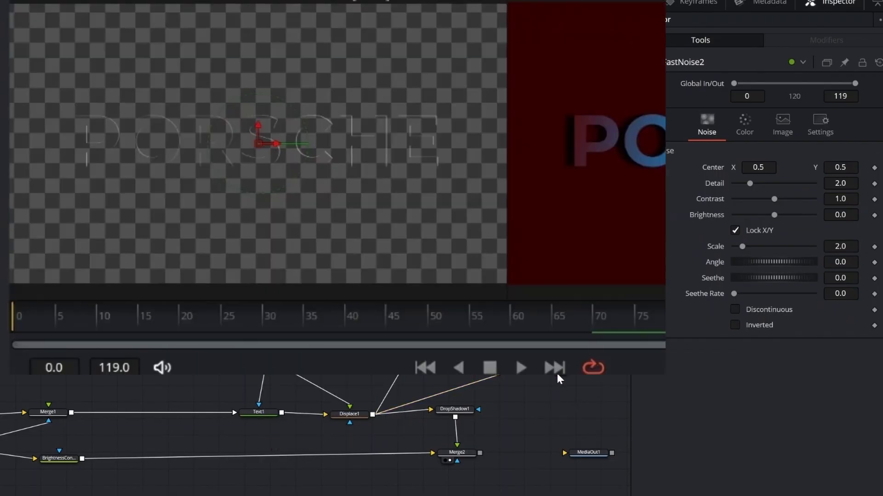
# - Unlock X/Y scale, set X Scale 50 and Contrast 10, then preview at frame 40
pyautogui.click(735, 231)
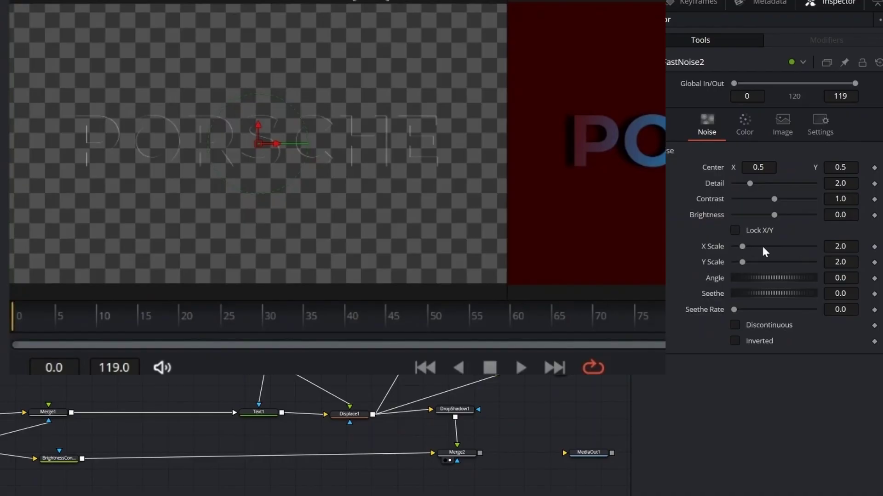
pyautogui.click(851, 246)
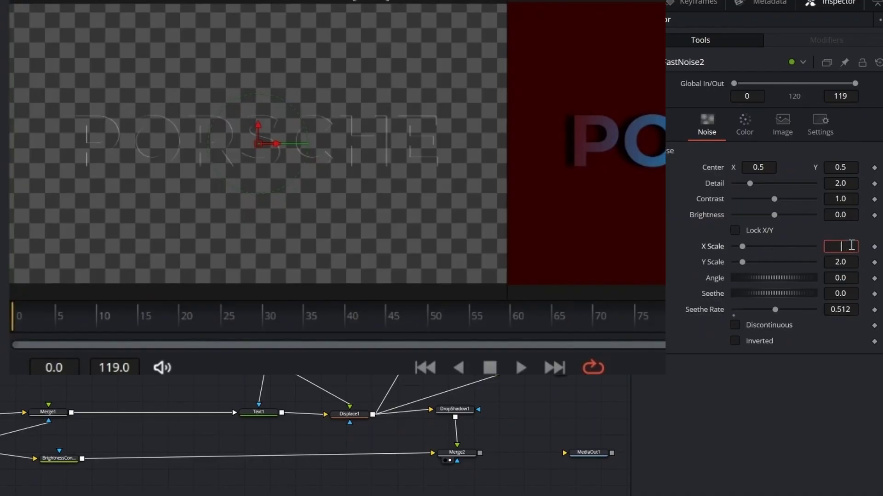
pyautogui.write('50')
pyautogui.press('Tab')
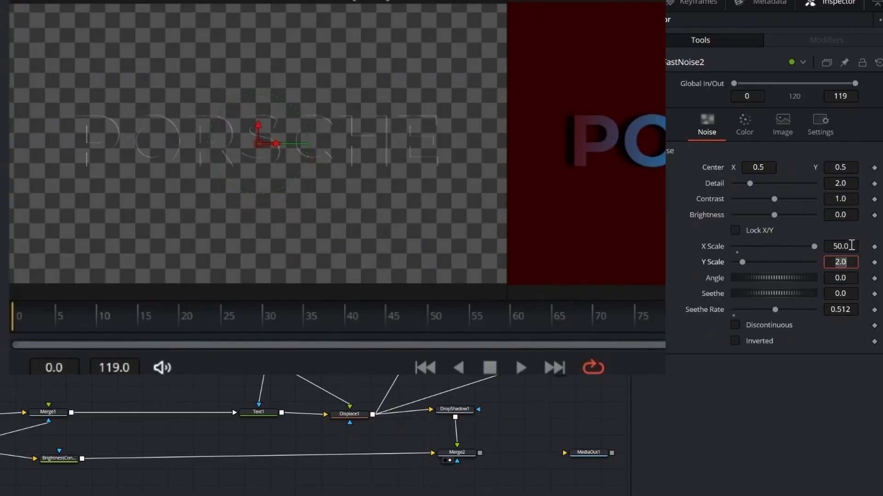
pyautogui.click(851, 199)
pyautogui.write('5')
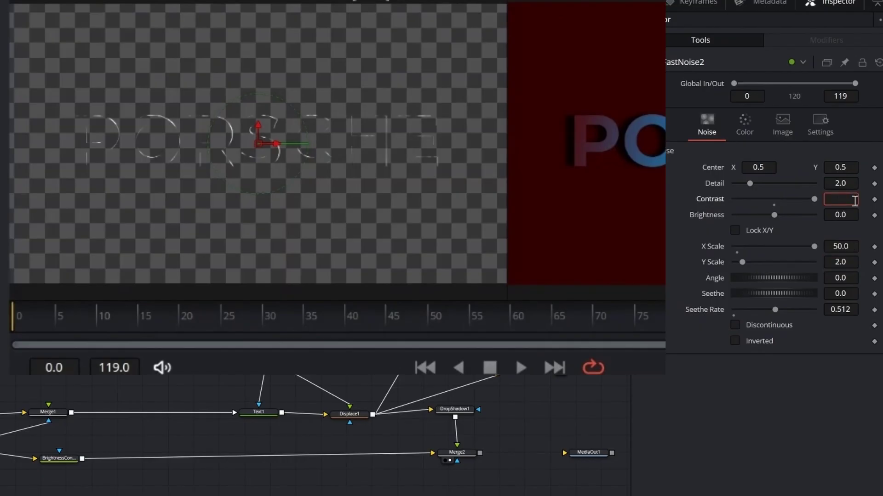
pyautogui.write('10')
pyautogui.press('Tab')
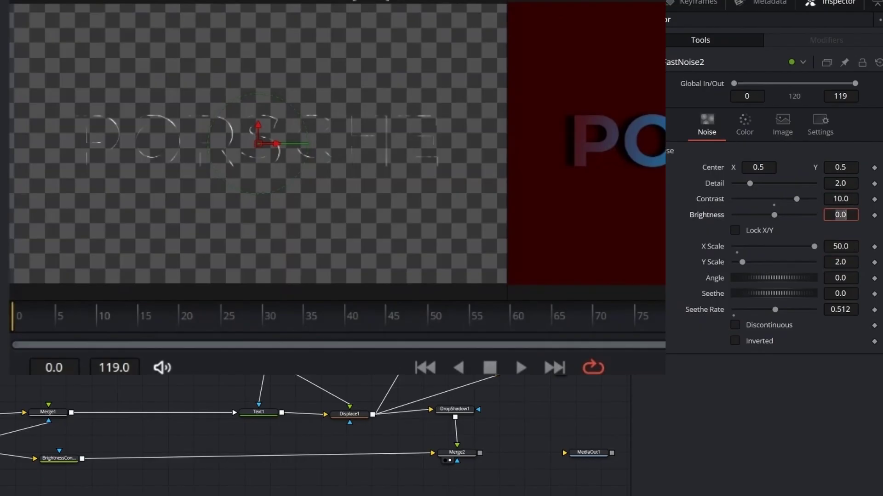
pyautogui.moveTo(19, 343); pyautogui.dragTo(252, 361)
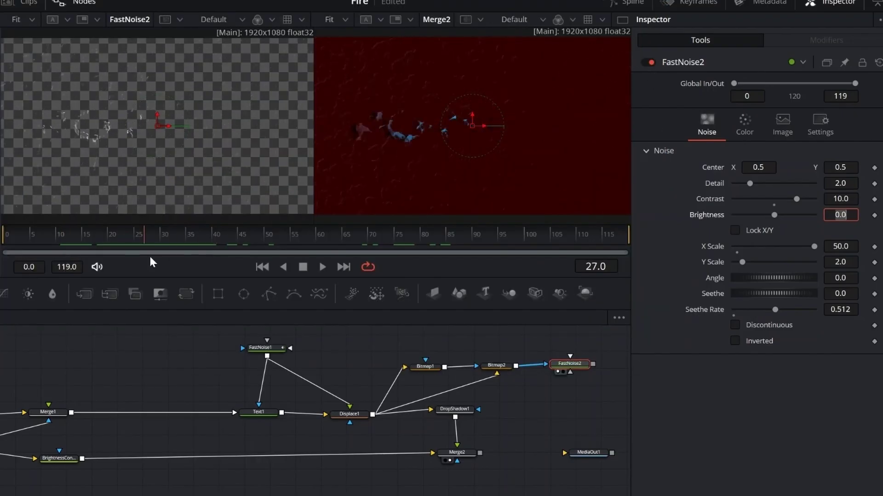
pyautogui.moveTo(153, 262); pyautogui.dragTo(210, 263)
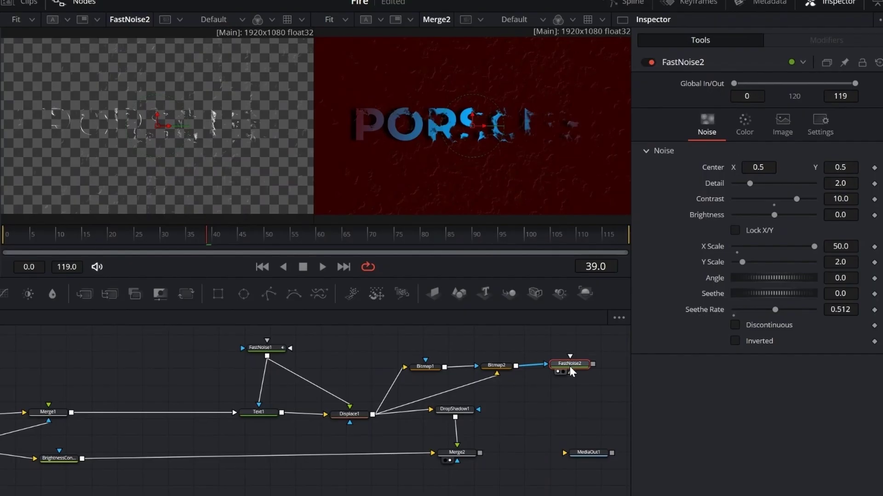
# - Add Soft Glow after FastNoise2 and raise its Color Scale red toward 2.0
pyautogui.hotkey('shift', 'space')
pyautogui.write('bitmap')
pyautogui.press('BackSpace')
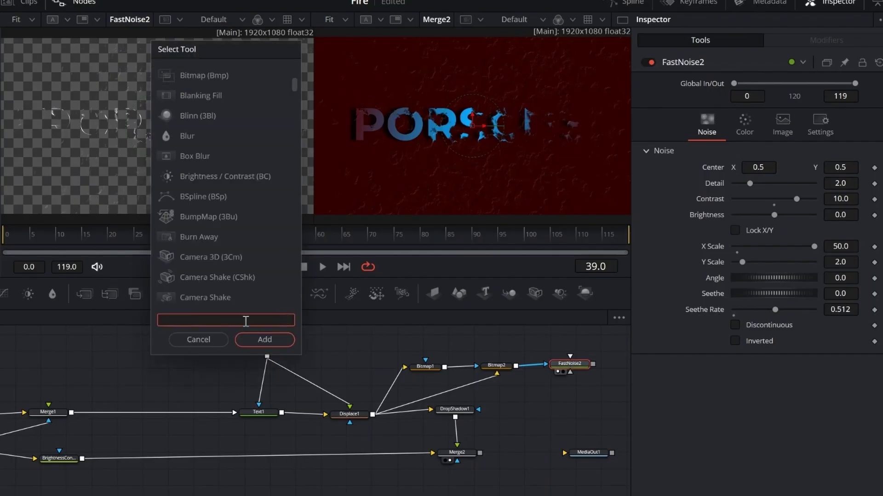
pyautogui.write('soft')
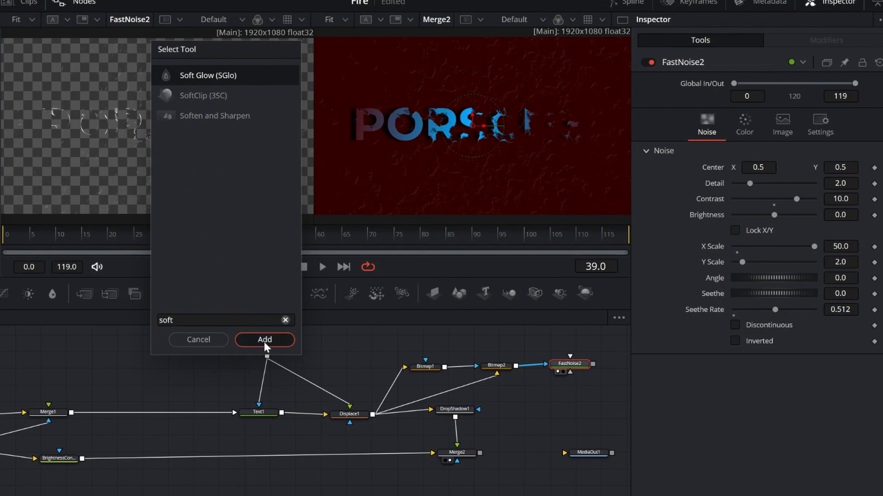
pyautogui.click(265, 340)
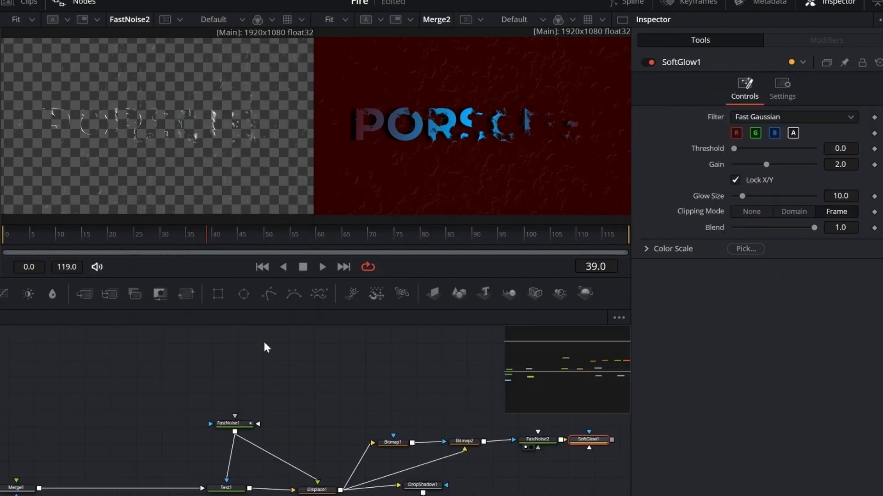
pyautogui.click(648, 249)
pyautogui.moveTo(775, 266); pyautogui.dragTo(811, 266)
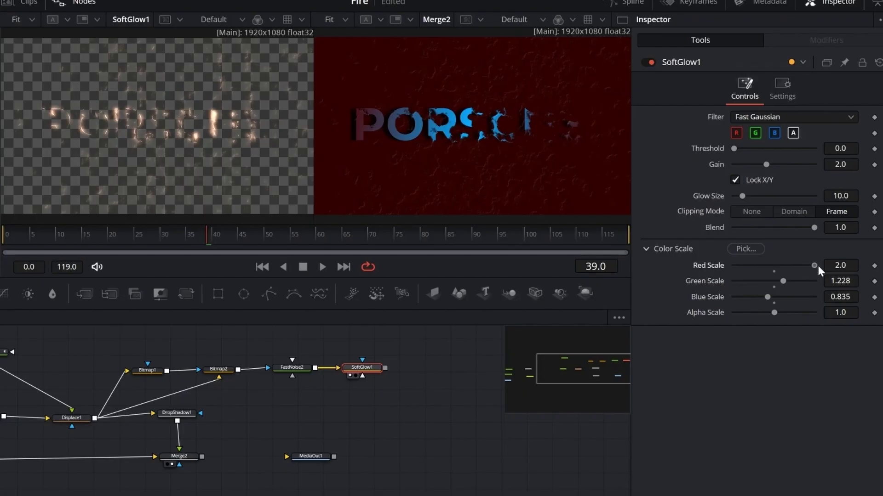
# - Chain SoftGlow2 and SoftGlow3 after SoftGlow1
pyautogui.hotkey('shift', 'space')
pyautogui.write('soft')
pyautogui.click(224, 83)
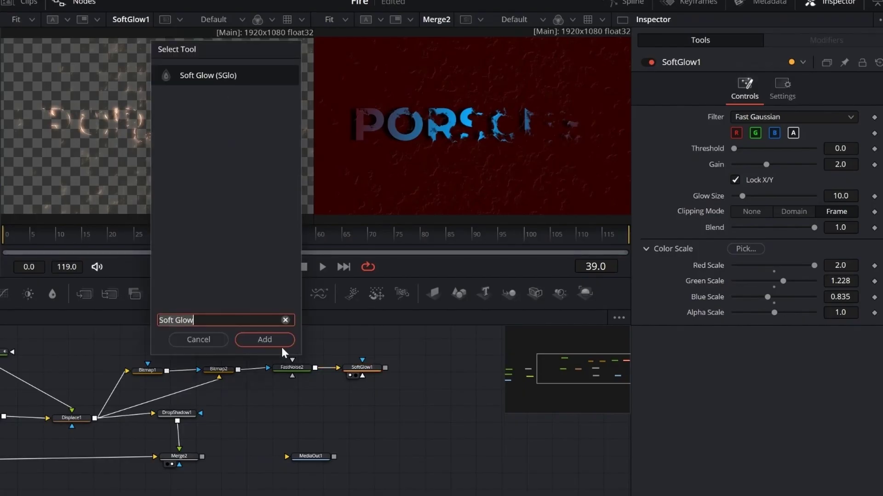
pyautogui.click(278, 341)
pyautogui.hotkey('shift', 'space')
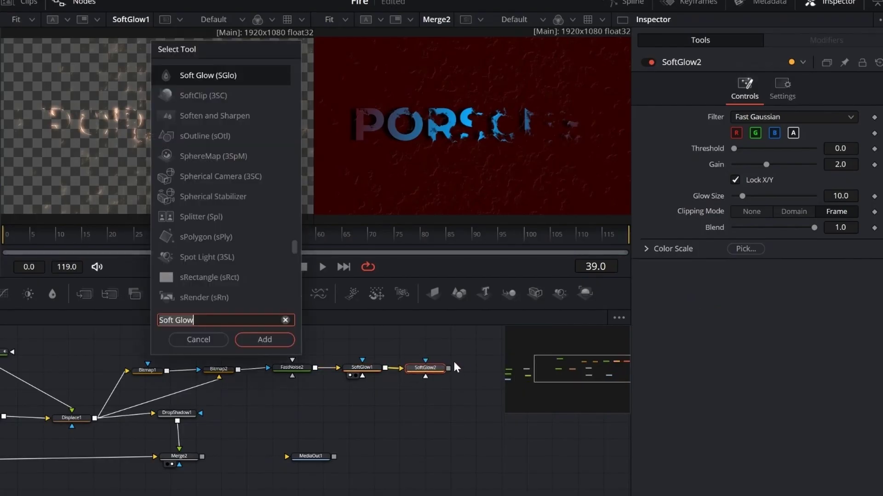
pyautogui.press('Return')
# - Merge SoftGlow3 into Merge2 as Merge3 and feed MediaIn1 into Merge1 and BrightnessContrast
pyautogui.moveTo(463, 376); pyautogui.dragTo(190, 458)
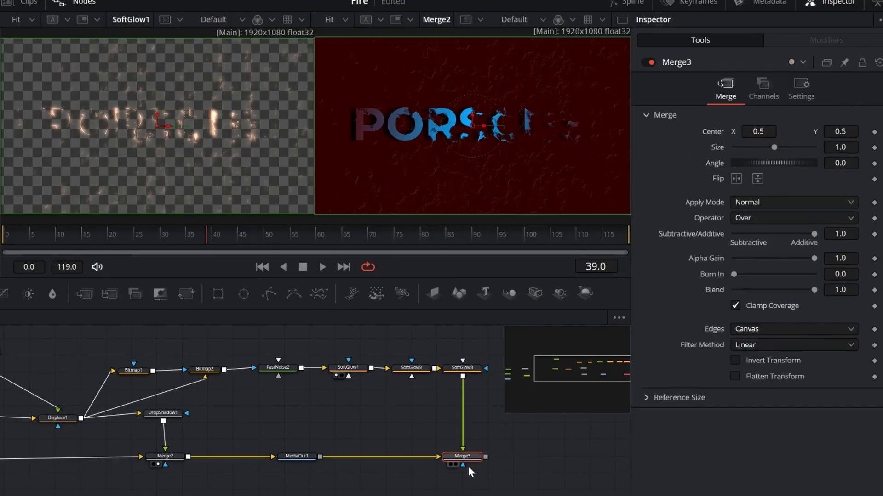
pyautogui.click(456, 465)
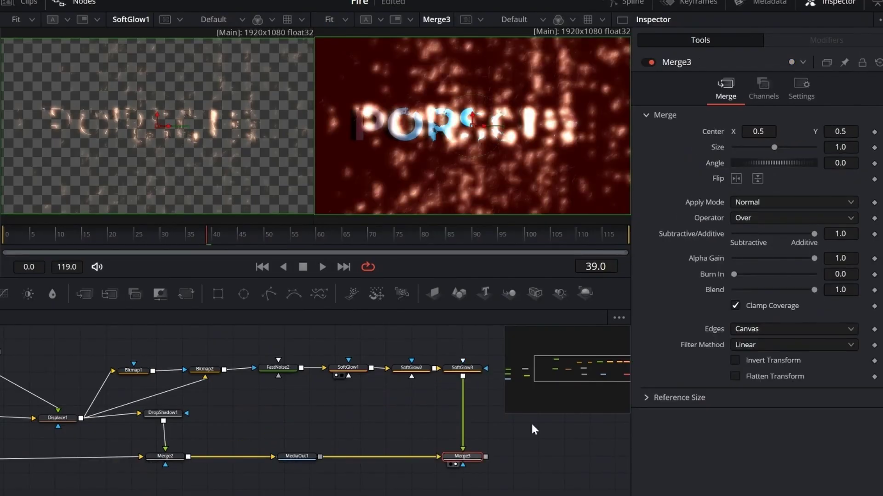
pyautogui.moveTo(555, 374); pyautogui.dragTo(526, 383)
pyautogui.moveTo(140, 425); pyautogui.dragTo(142, 392)
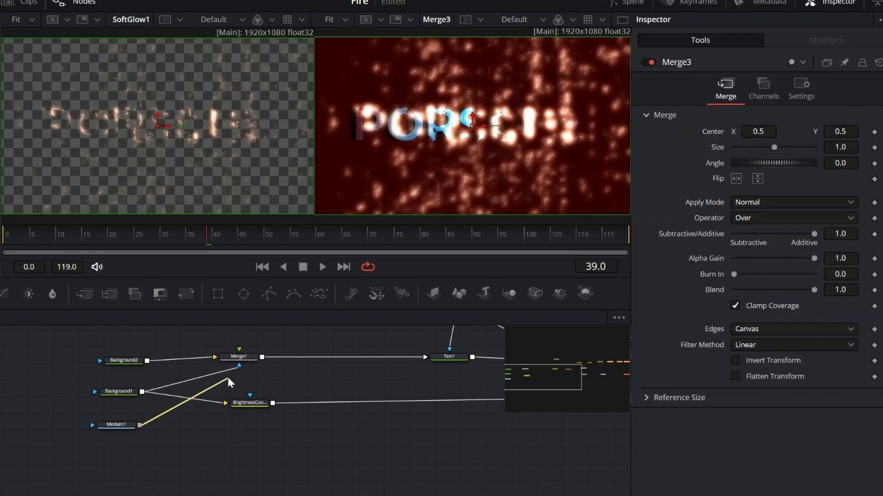
pyautogui.moveTo(242, 404); pyautogui.dragTo(248, 416)
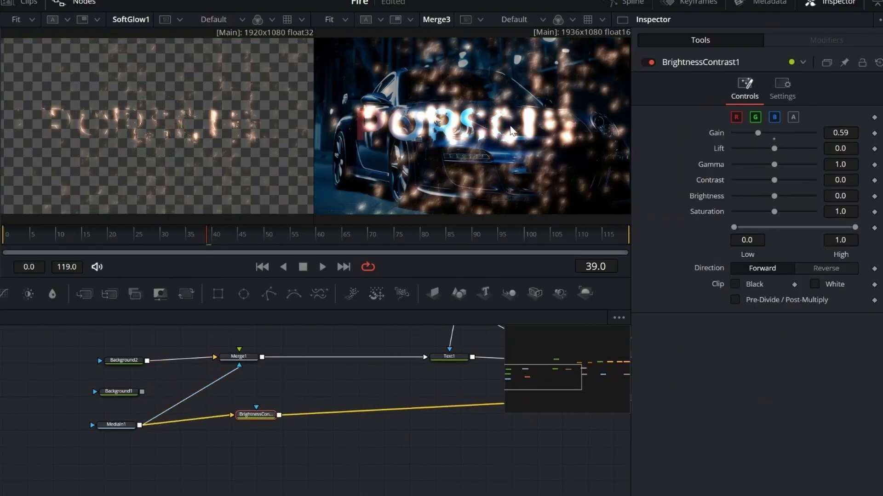
# - Lower SoftGlow2's gain and tint its colour scale toward red
pyautogui.click(623, 19)
pyautogui.moveTo(552, 380); pyautogui.dragTo(596, 369)
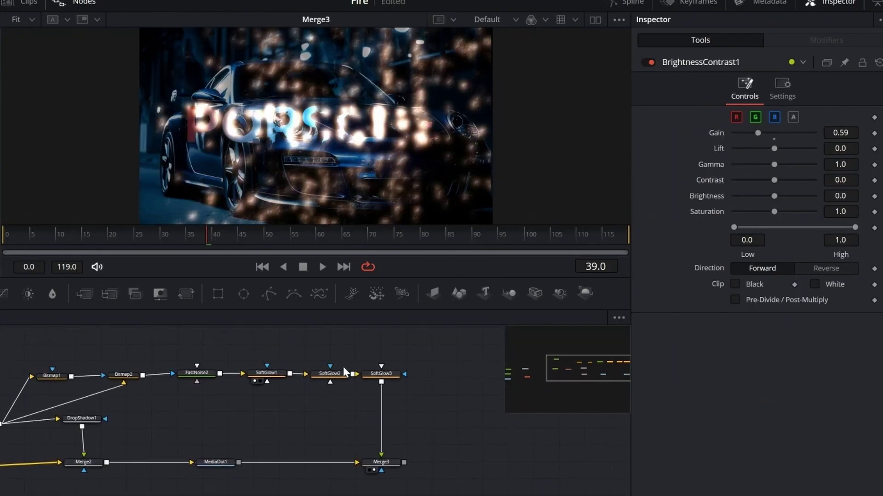
pyautogui.click(330, 373)
pyautogui.moveTo(767, 165); pyautogui.dragTo(743, 168)
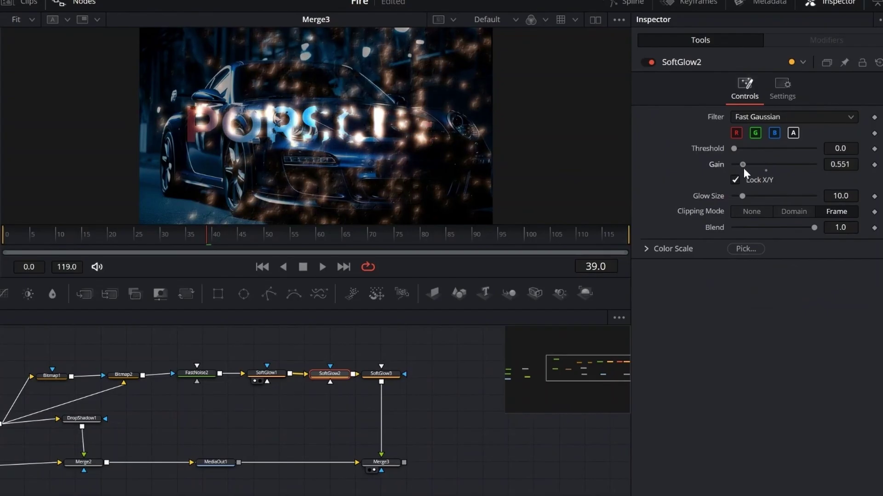
pyautogui.click(648, 256)
pyautogui.moveTo(774, 266); pyautogui.dragTo(753, 299)
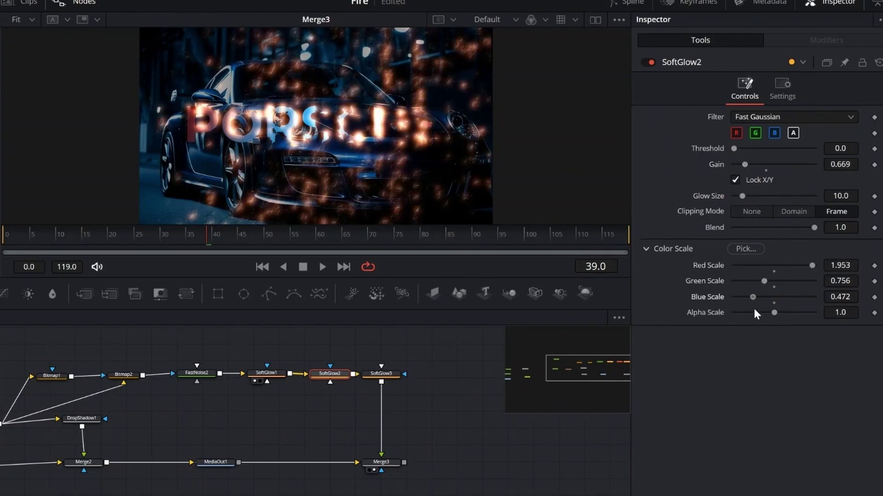
# - Dim SoftGlow1's gain to 0.433 and lower SoftGlow2's gain slightly more
pyautogui.click(266, 374)
pyautogui.moveTo(767, 164); pyautogui.dragTo(742, 175)
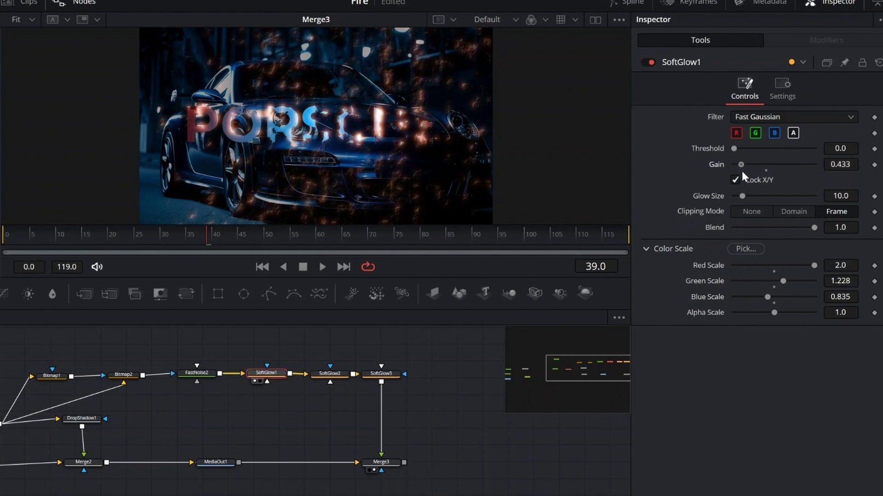
pyautogui.moveTo(207, 240)
pyautogui.mouseDown()
pyautogui.moveTo(170, 247)
pyautogui.moveTo(229, 244)
pyautogui.moveTo(195, 239)
pyautogui.mouseUp()
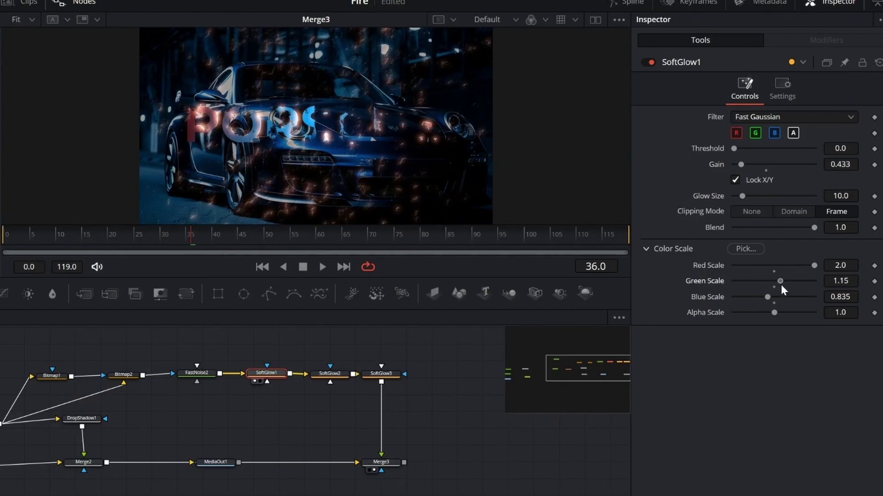
pyautogui.click(329, 374)
pyautogui.moveTo(746, 166); pyautogui.dragTo(742, 166)
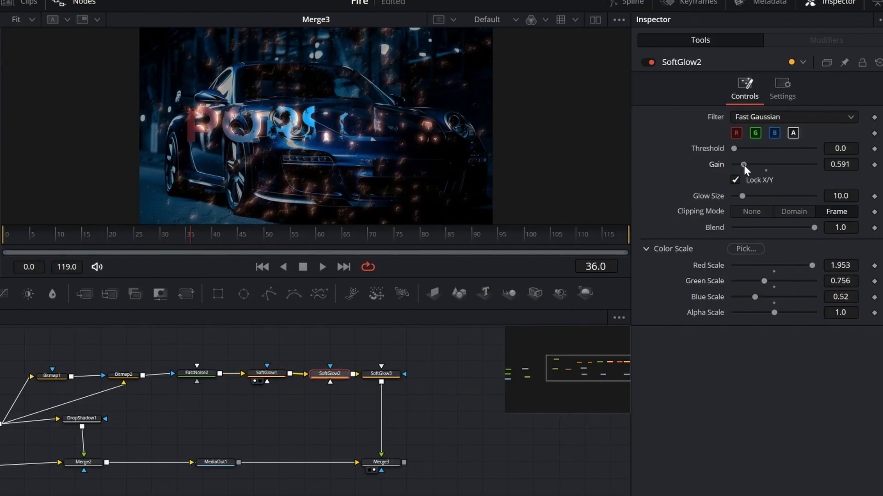
# - Tint SoftGlow3 redder, set its gain near 1.0 and glow size 29.9
pyautogui.click(385, 374)
pyautogui.click(646, 253)
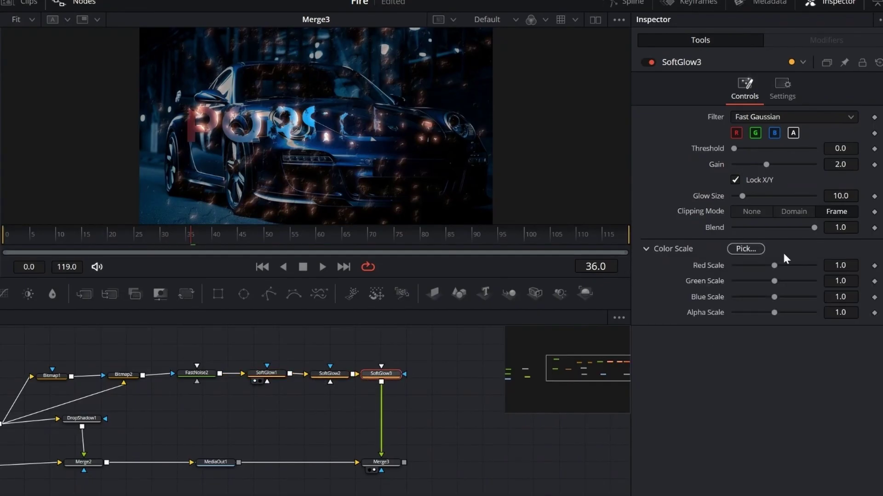
pyautogui.moveTo(774, 266); pyautogui.dragTo(800, 268)
pyautogui.moveTo(766, 165); pyautogui.dragTo(750, 166)
pyautogui.moveTo(743, 195); pyautogui.dragTo(758, 196)
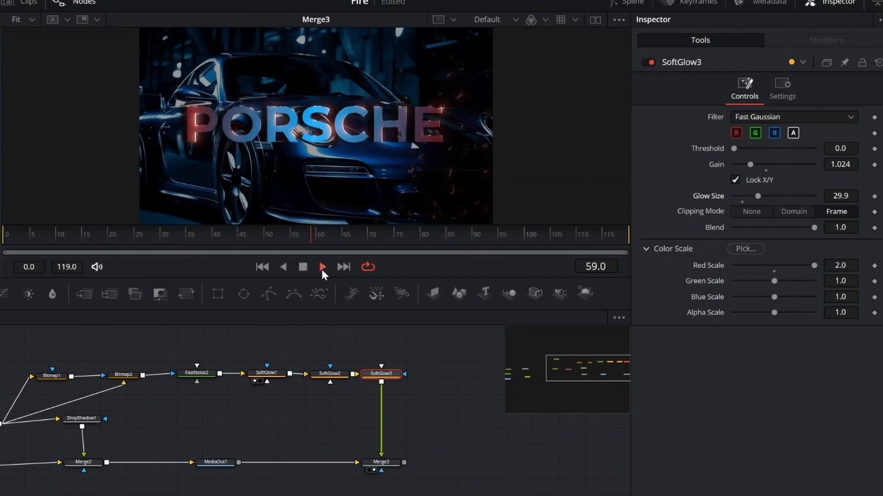
pyautogui.click(303, 267)
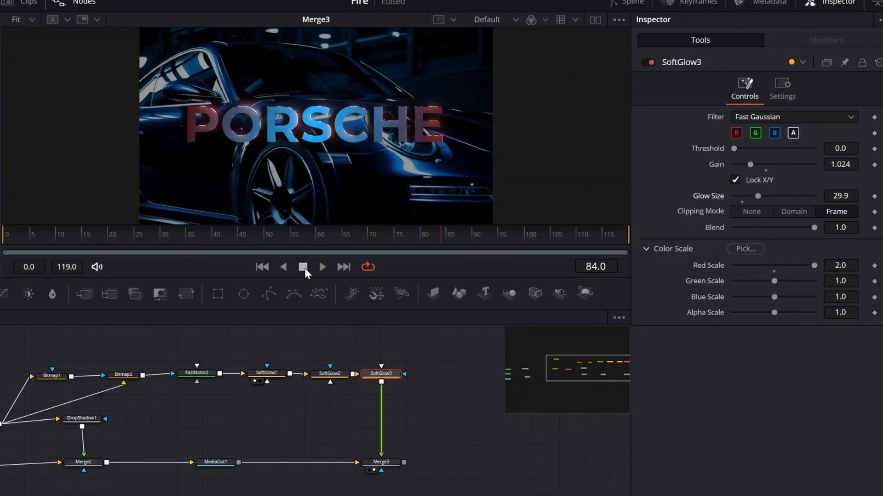
# - Return to frame 67, move SoftGlow1 right, and insert a brightness-contrast node before it
pyautogui.click(327, 374)
pyautogui.moveTo(438, 239); pyautogui.dragTo(357, 239)
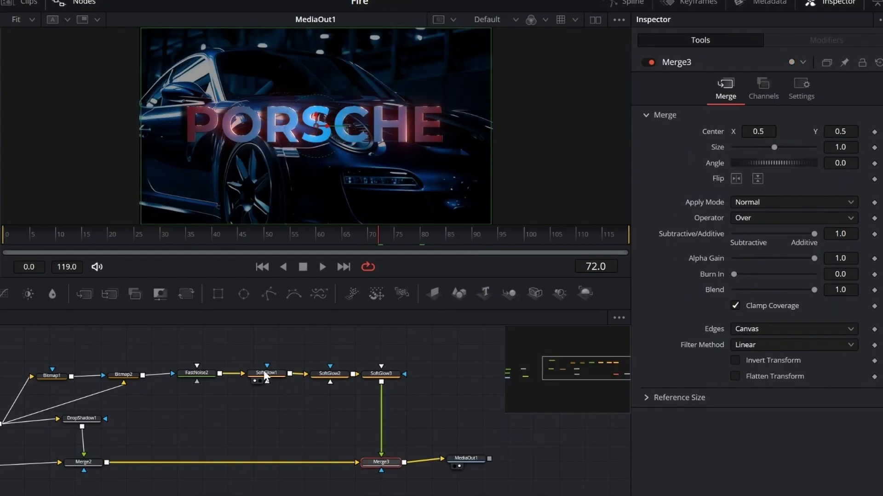
pyautogui.moveTo(263, 370); pyautogui.dragTo(388, 373)
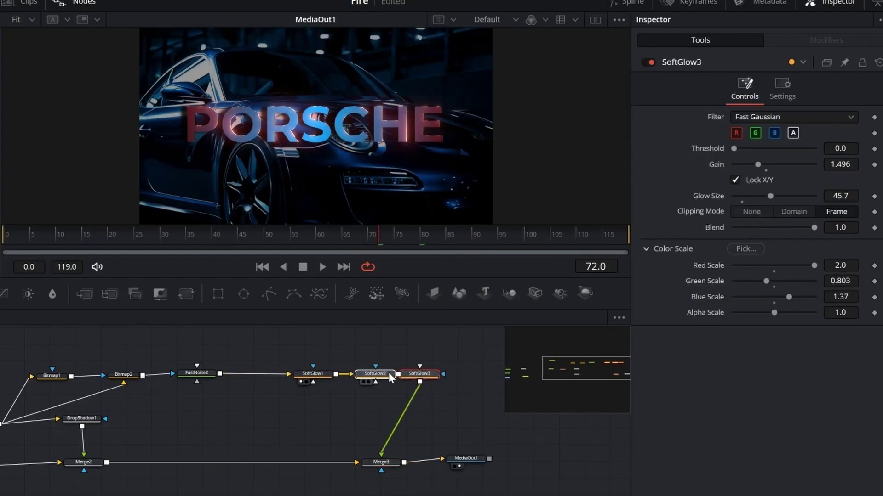
pyautogui.click(388, 372)
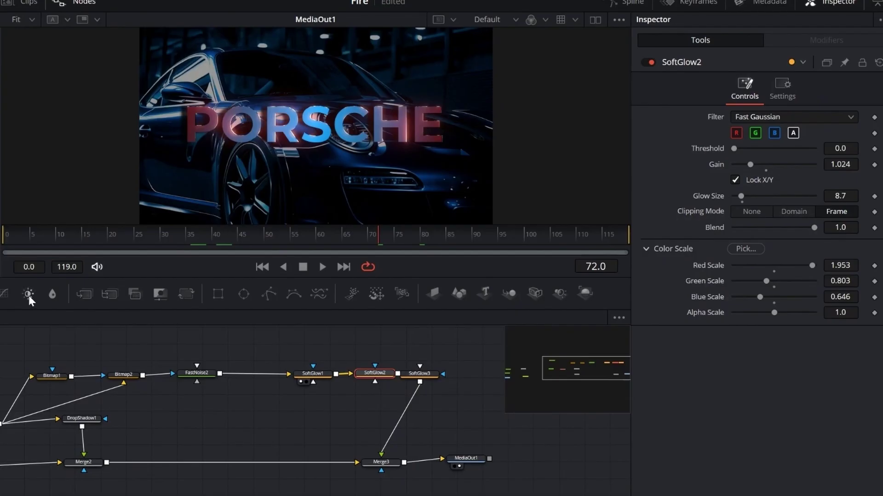
pyautogui.moveTo(29, 298); pyautogui.dragTo(251, 374)
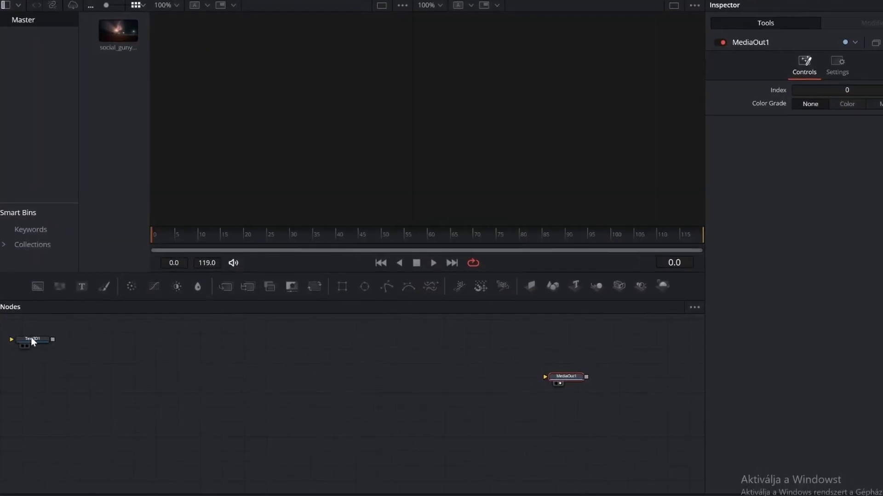
# - Add a Background node and a Renderer3D after Text3D1, wired to MediaOut1
pyautogui.click(302, 392)
pyautogui.click(164, 430)
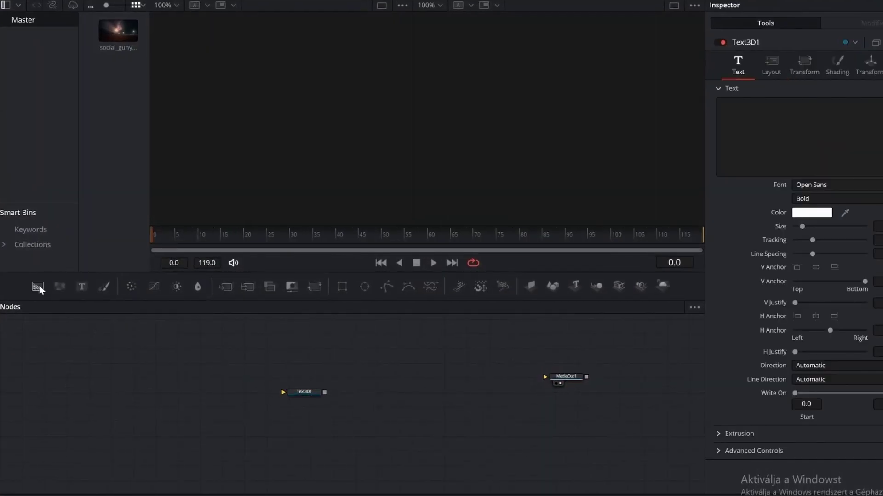
pyautogui.click(38, 286)
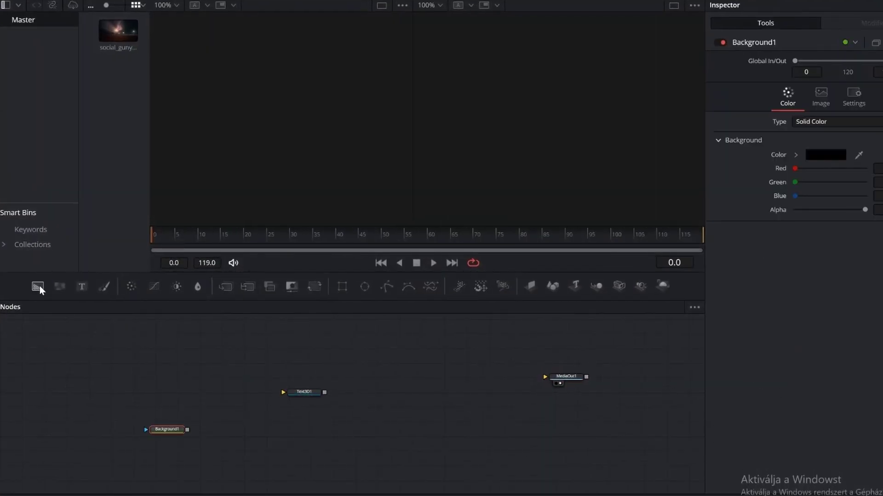
pyautogui.click(305, 392)
pyautogui.click(662, 285)
pyautogui.moveTo(369, 392); pyautogui.dragTo(545, 377)
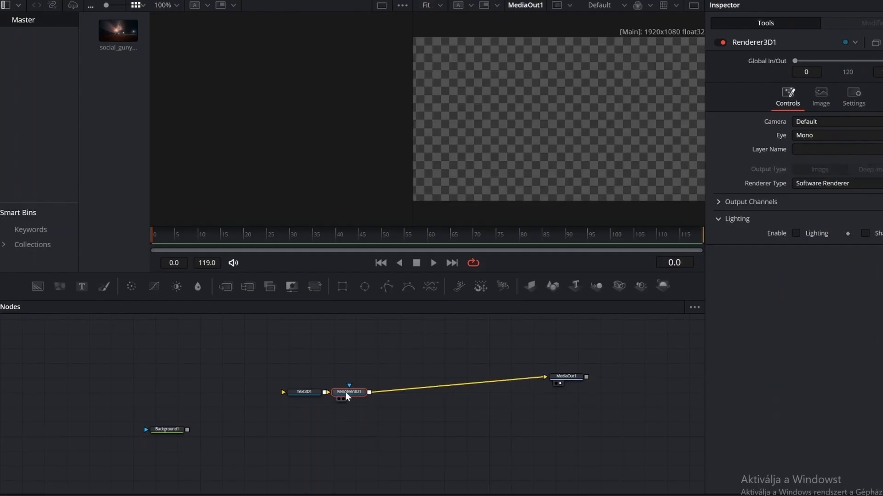
pyautogui.moveTo(346, 392); pyautogui.dragTo(437, 385)
pyautogui.moveTo(305, 393); pyautogui.dragTo(324, 385)
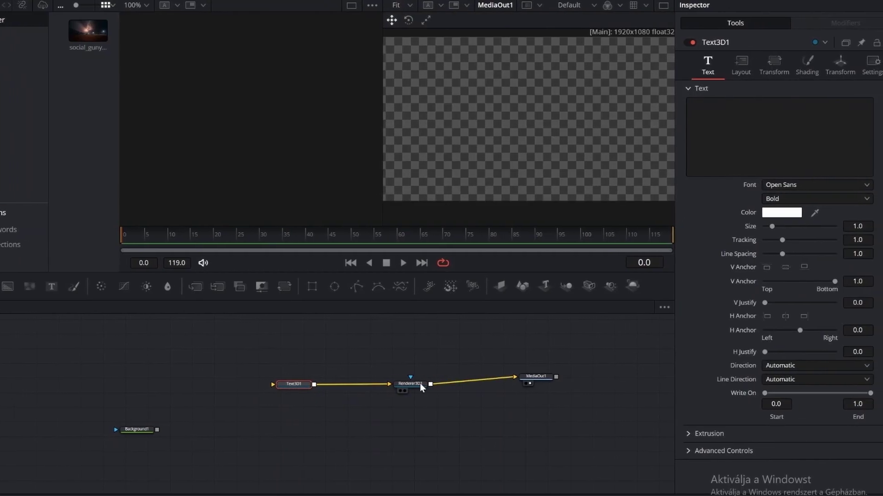
# - Make the 3D text read 'Lightning' in Montserrat, size 0.71, V Anchor 0
pyautogui.click(679, 107)
pyautogui.write('Lightning')
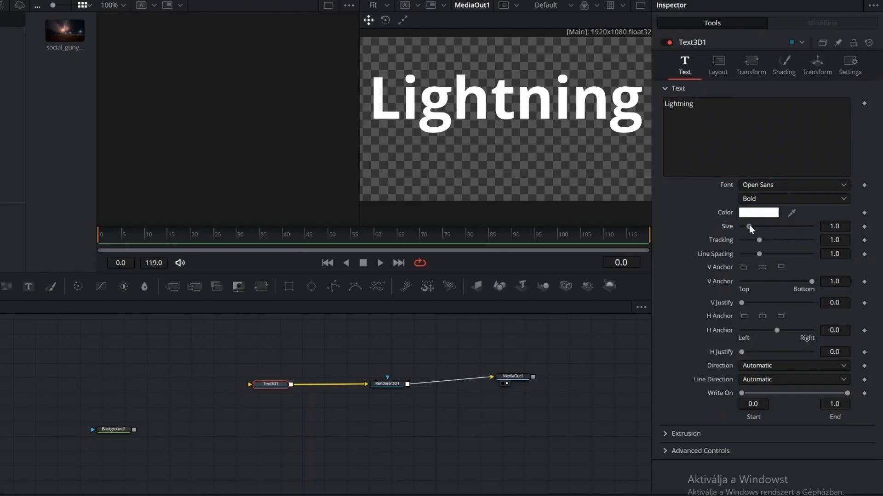
pyautogui.click(838, 281)
pyautogui.press('BackSpace')
pyautogui.write('0')
pyautogui.press('Return')
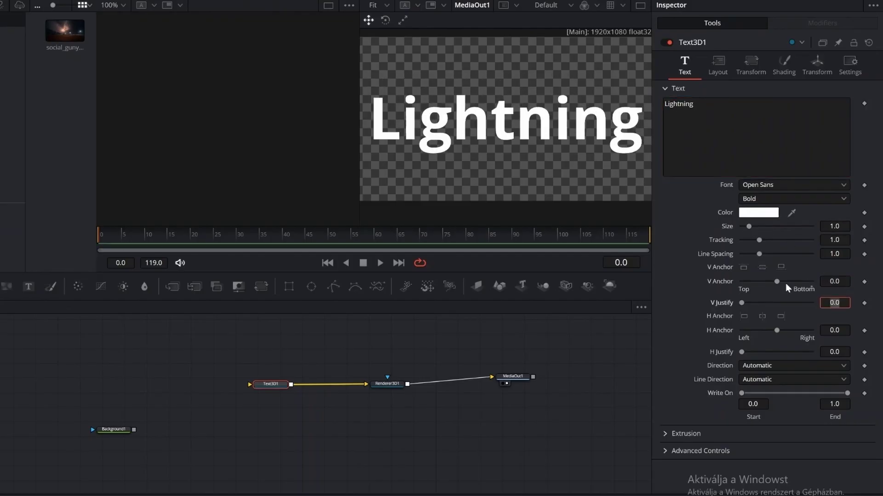
pyautogui.click(804, 186)
pyautogui.click(786, 215)
pyautogui.moveTo(750, 226); pyautogui.dragTo(747, 228)
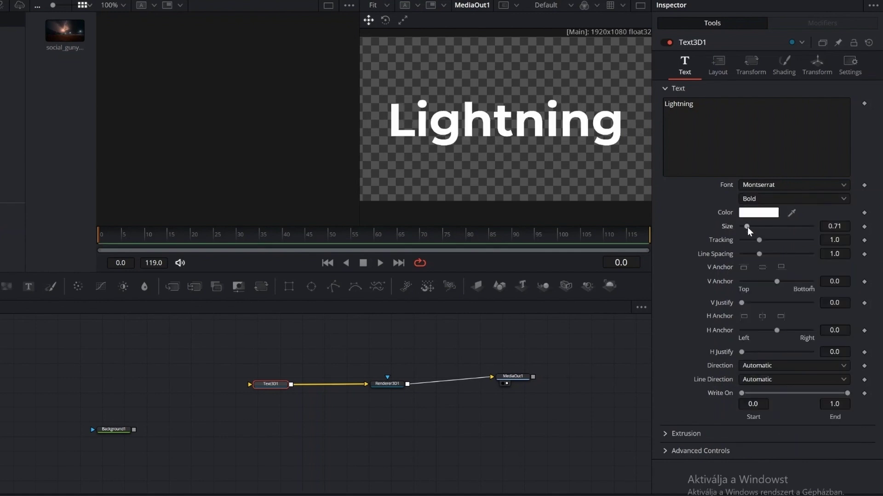
# - Set Bevel Depth 0.0001 and Bevel Width 0.006, then begin picking the text colour
pyautogui.click(665, 434)
pyautogui.scroll(-3, 813, 419)
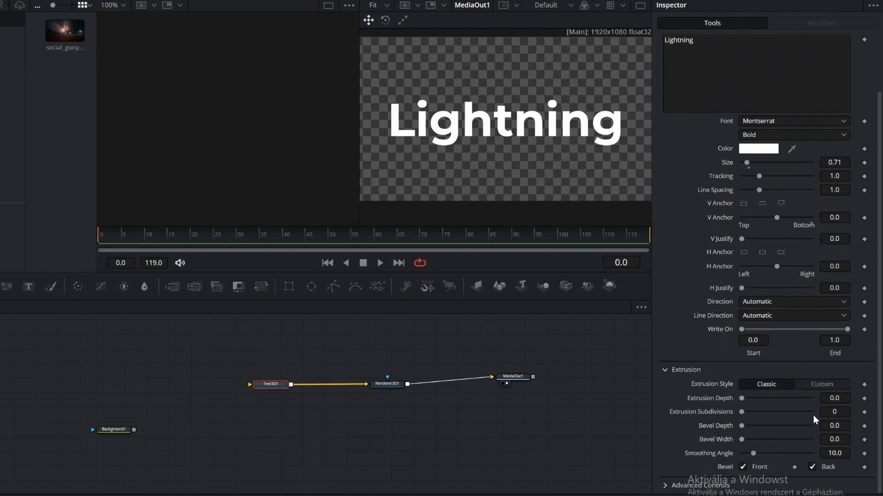
pyautogui.click(844, 425)
pyautogui.write('0.0001')
pyautogui.click(840, 439)
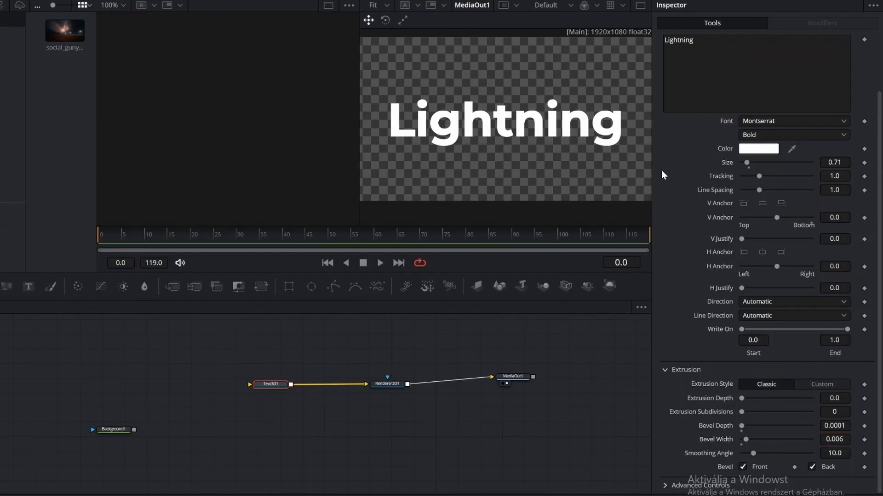
pyautogui.click(756, 149)
# - Make the text black and give the bevel its own Image material
pyautogui.click(275, 169)
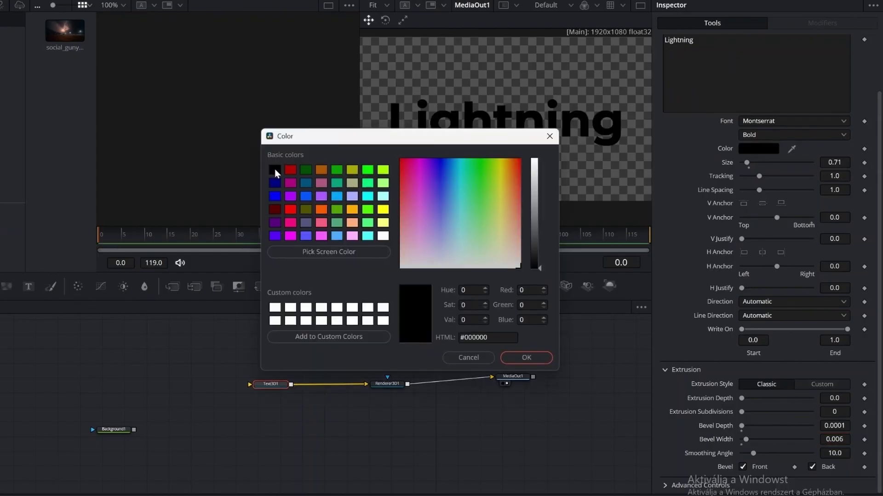
pyautogui.click(526, 358)
pyautogui.click(787, 66)
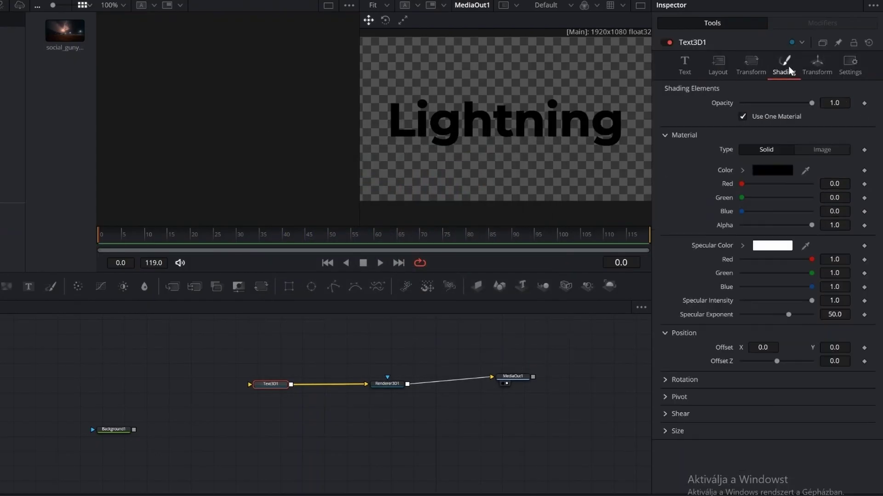
pyautogui.click(743, 117)
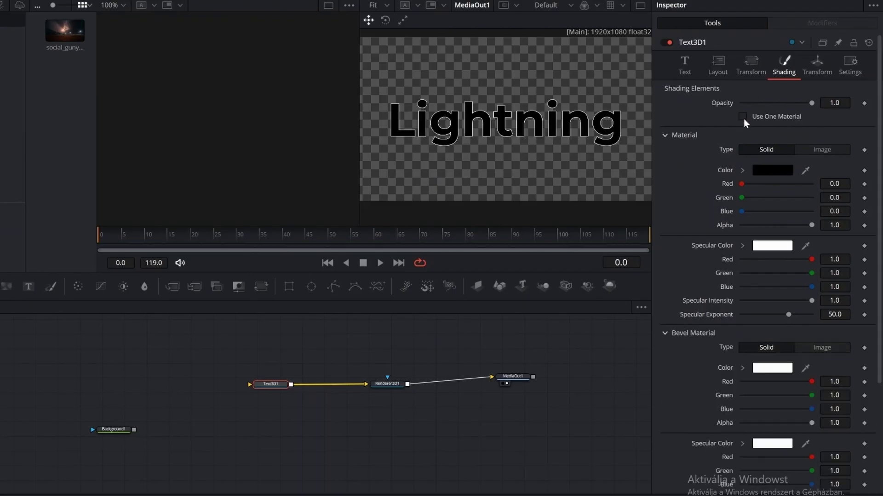
pyautogui.click(821, 348)
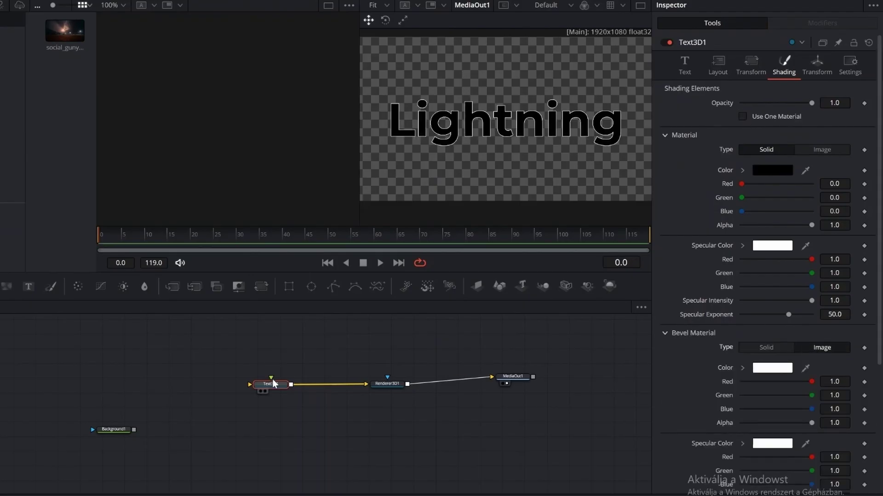
# - Wire Background1 in as the bevel texture and switch it to a Gradient
pyautogui.moveTo(272, 379); pyautogui.dragTo(142, 338)
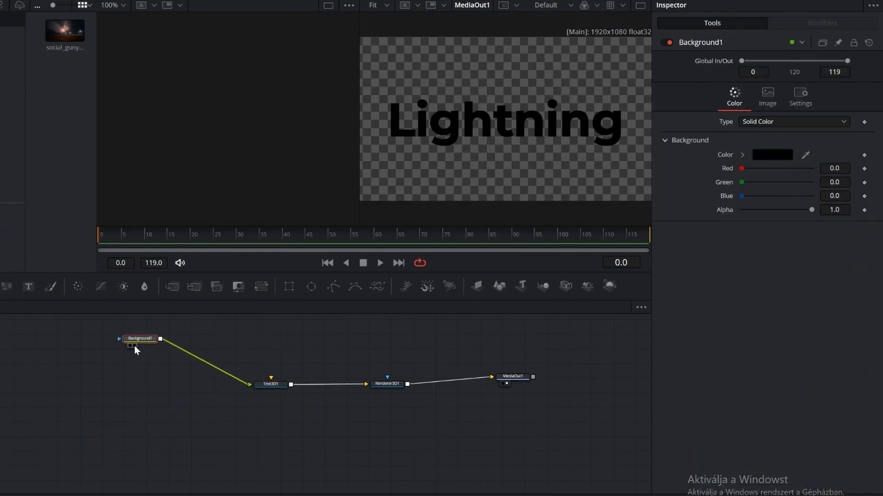
pyautogui.click(134, 346)
pyautogui.click(134, 345)
pyautogui.click(129, 346)
pyautogui.click(507, 385)
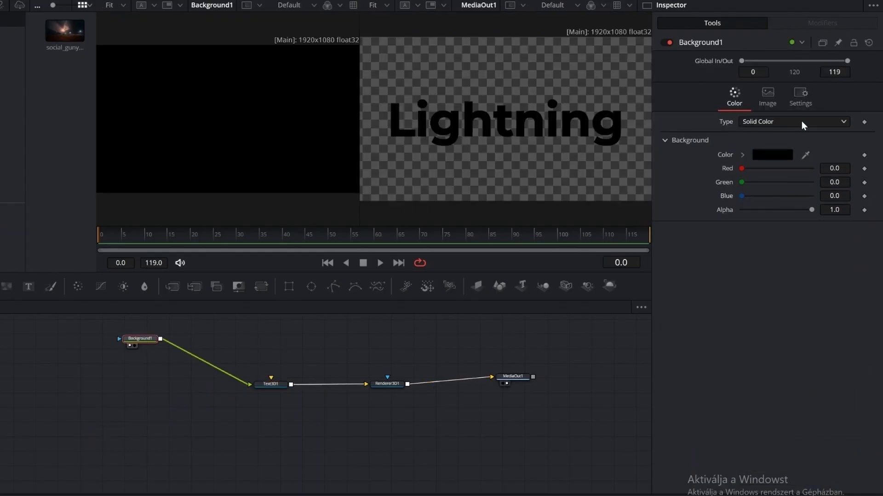
pyautogui.click(801, 120)
pyautogui.click(785, 183)
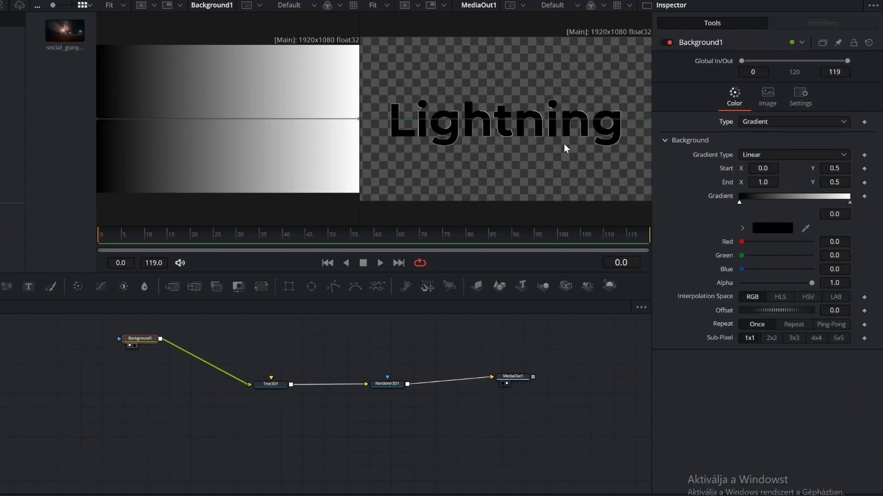
# - Make the gradient's black end transparent and reposition the gradient across the frame
pyautogui.click(766, 228)
pyautogui.click(527, 358)
pyautogui.moveTo(812, 282); pyautogui.dragTo(721, 285)
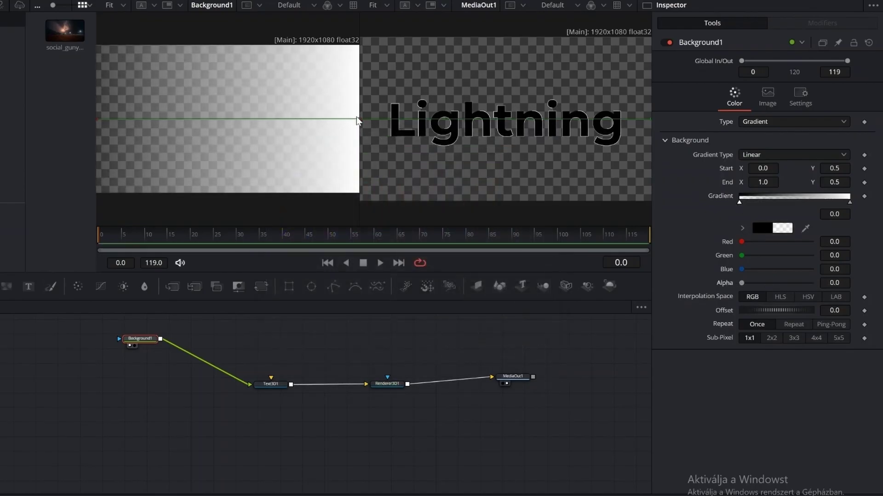
pyautogui.moveTo(354, 122); pyautogui.dragTo(105, 122)
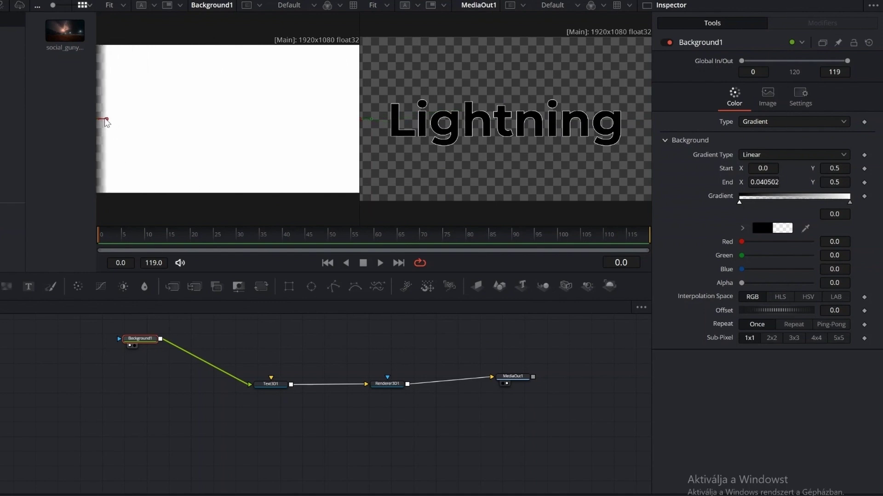
pyautogui.moveTo(759, 314)
pyautogui.mouseDown()
pyautogui.moveTo(790, 314)
pyautogui.moveTo(751, 325)
pyautogui.mouseUp()
# - Keyframe the gradient Offset at 25, move to frame 66 and play the animation
pyautogui.click(835, 311)
pyautogui.write('25')
pyautogui.press('Return')
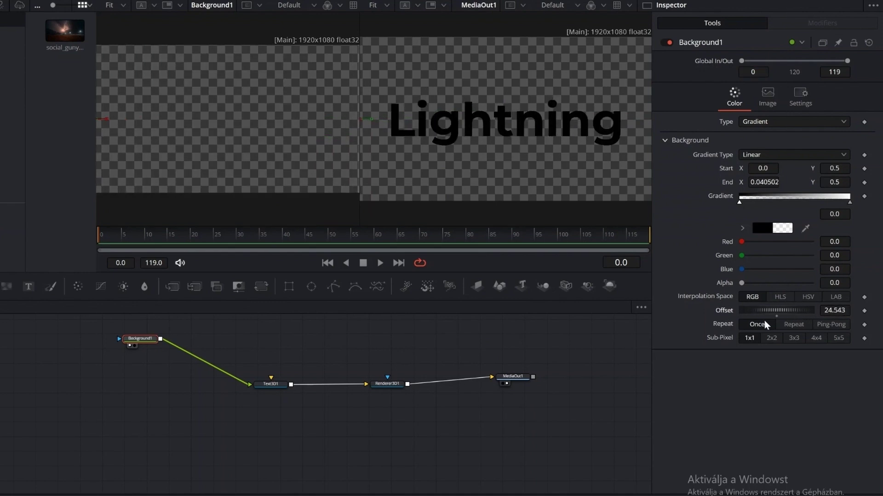
pyautogui.click(865, 310)
pyautogui.moveTo(101, 239); pyautogui.dragTo(406, 243)
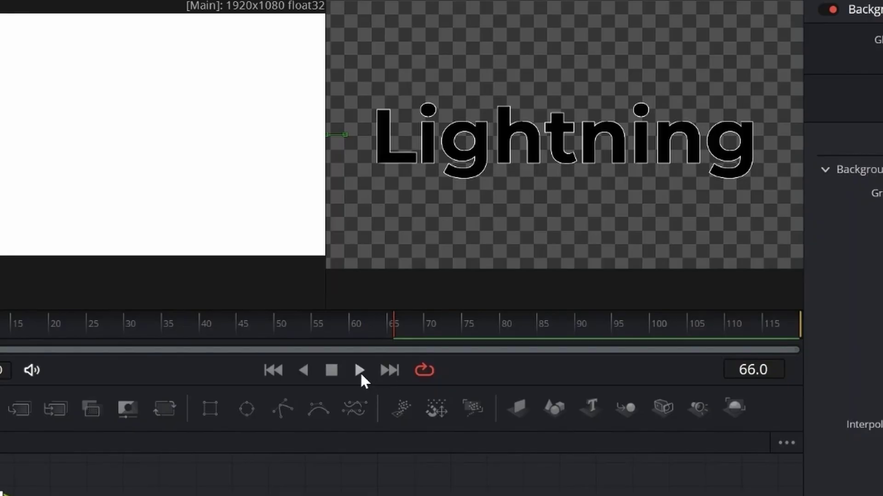
pyautogui.click(360, 371)
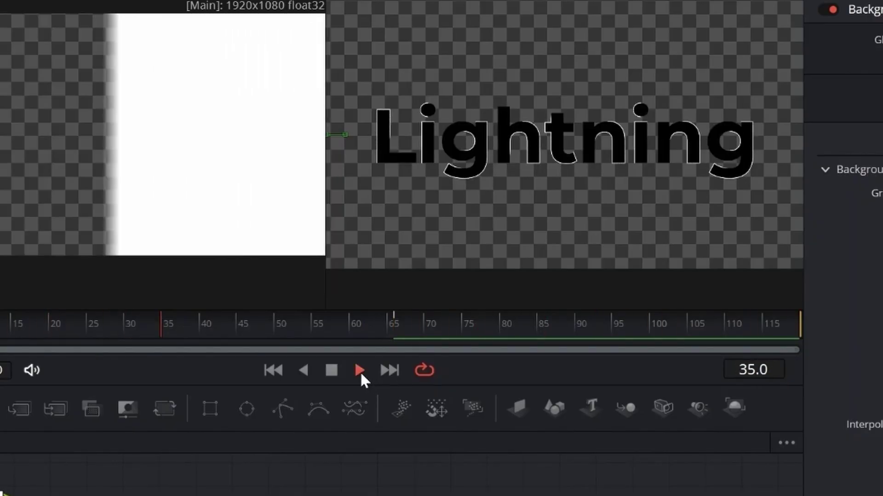
# - Add a new Background2 node and set Text3D1's material type to Image
pyautogui.click(332, 371)
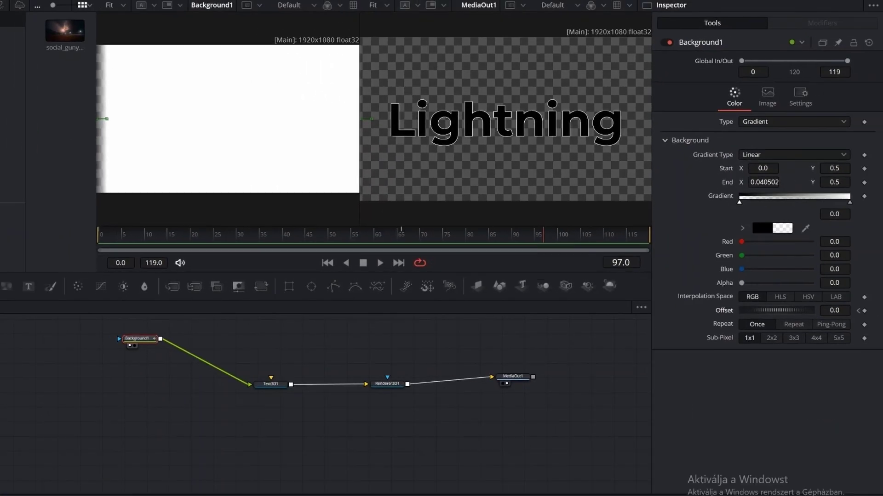
pyautogui.moveTo(143, 340); pyautogui.dragTo(147, 427)
pyautogui.moveTo(18, 297)
pyautogui.mouseDown()
pyautogui.moveTo(102, 352)
pyautogui.moveTo(139, 342)
pyautogui.moveTo(271, 378)
pyautogui.mouseUp()
pyautogui.click(271, 384)
pyautogui.click(821, 150)
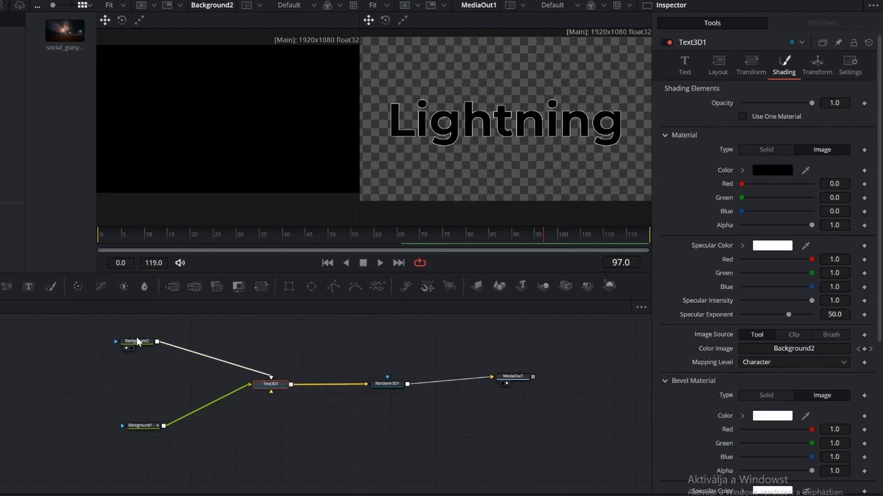
# - Make Background2 a gradient and set Text3D1's material colour to white
pyautogui.click(137, 340)
pyautogui.click(808, 122)
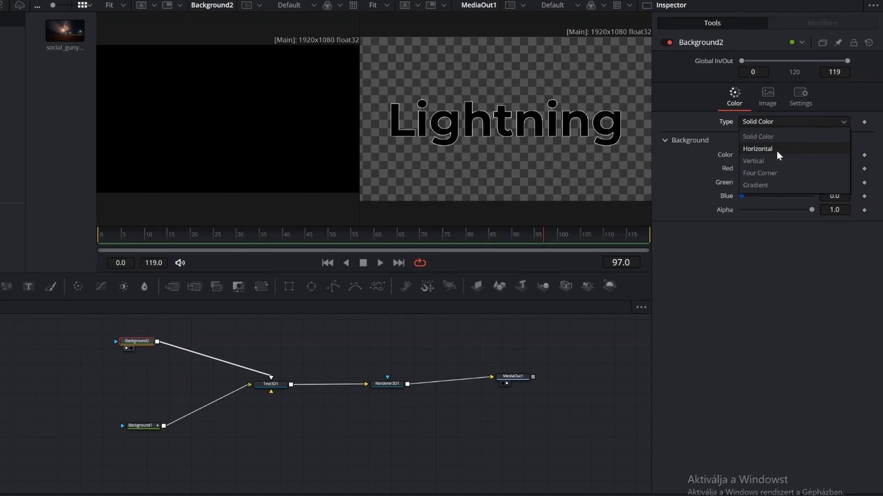
pyautogui.click(768, 185)
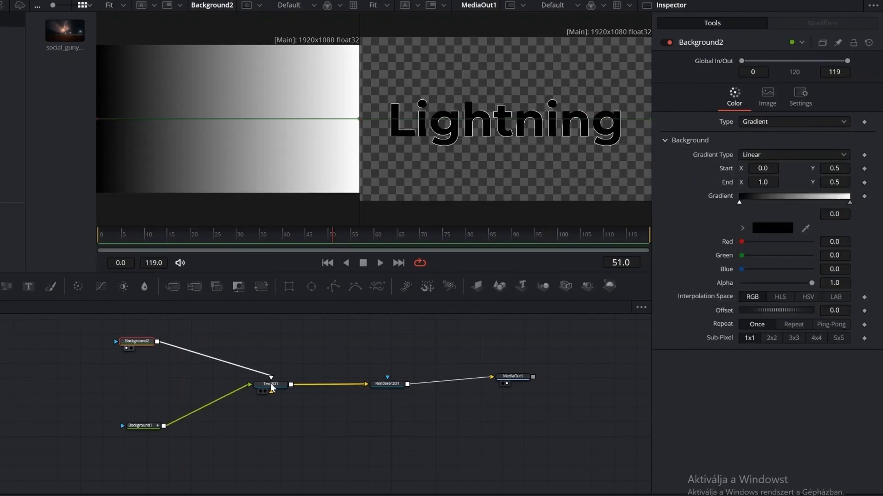
pyautogui.click(271, 387)
pyautogui.click(742, 170)
pyautogui.moveTo(746, 185); pyautogui.dragTo(740, 181)
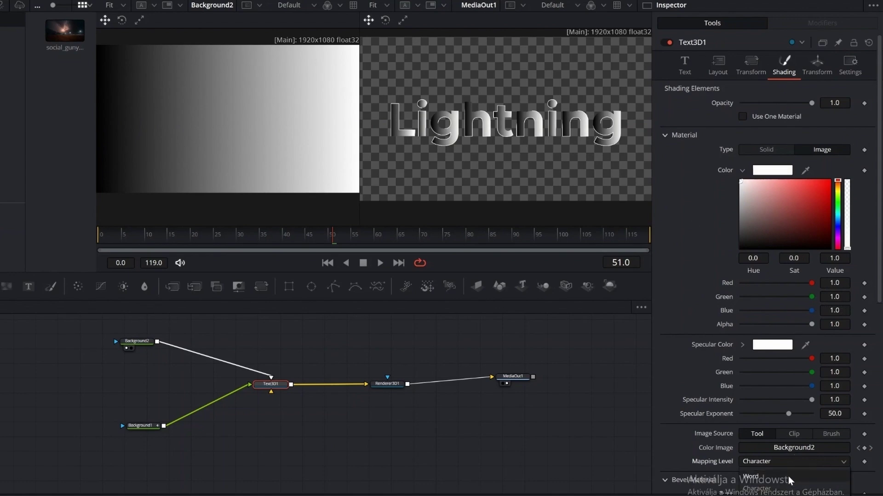
pyautogui.scroll(1, 788, 462)
pyautogui.scroll(-5, 766, 258)
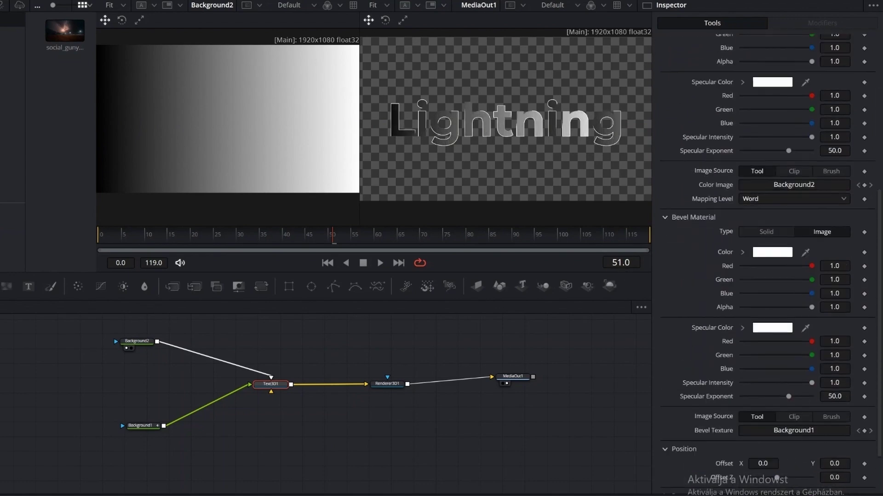
pyautogui.scroll(5, 767, 257)
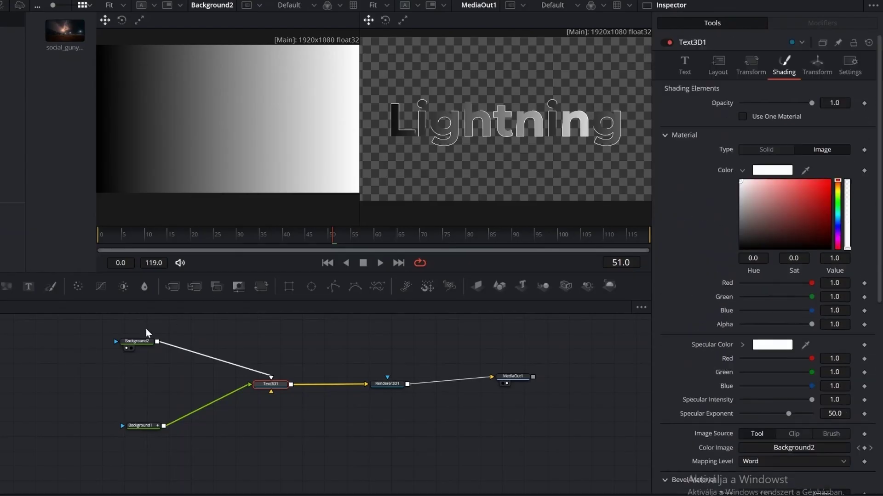
# - Make Background2's gradient start fully transparent and its right-end stop black
pyautogui.click(138, 341)
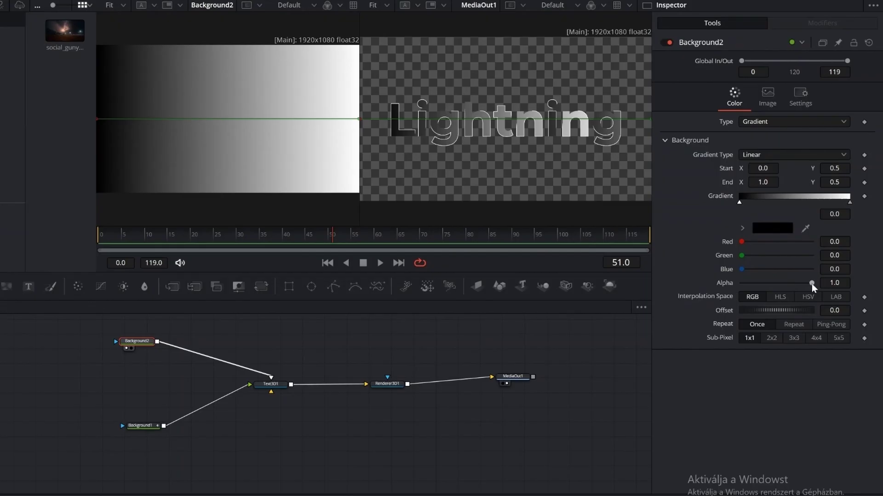
pyautogui.moveTo(812, 283); pyautogui.dragTo(719, 298)
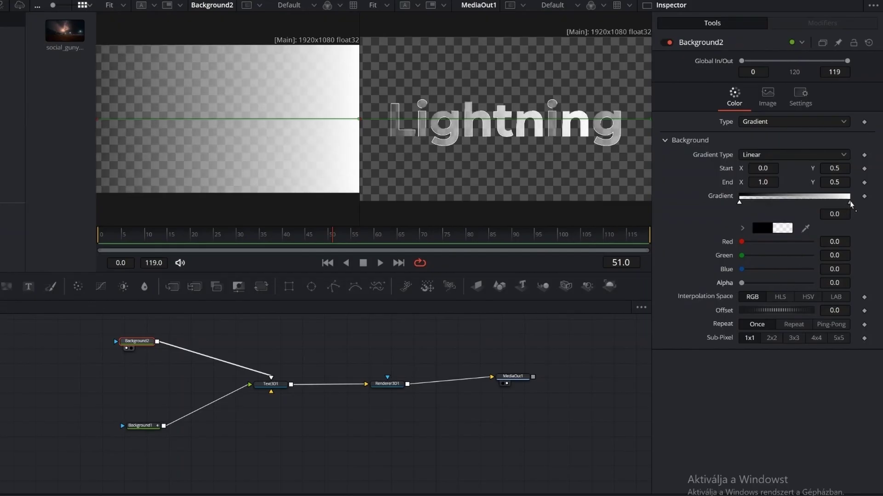
pyautogui.click(850, 202)
pyautogui.click(742, 229)
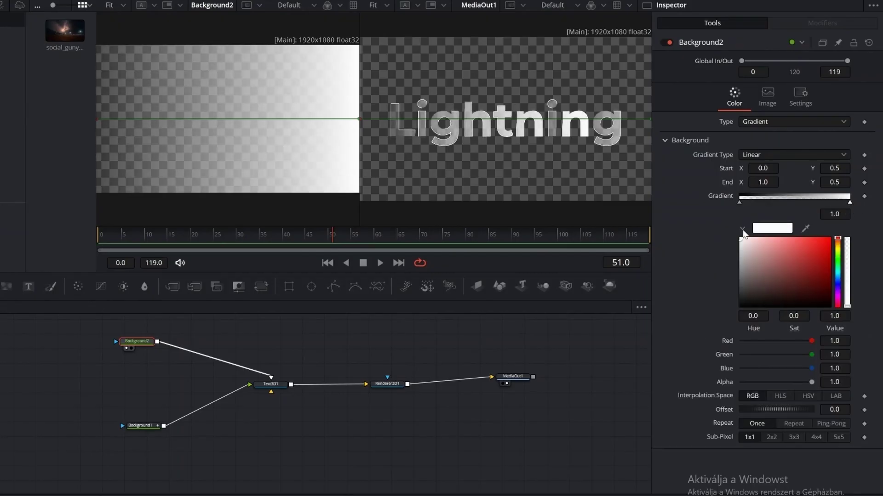
pyautogui.click(838, 284)
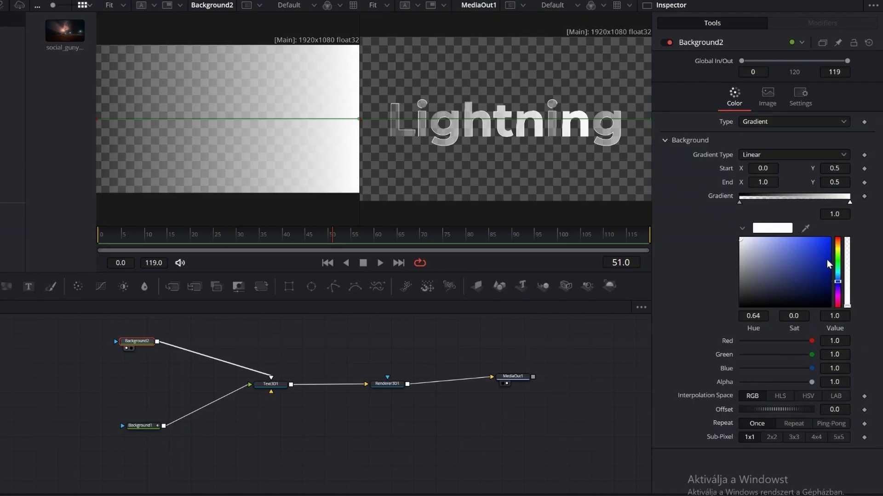
pyautogui.click(820, 248)
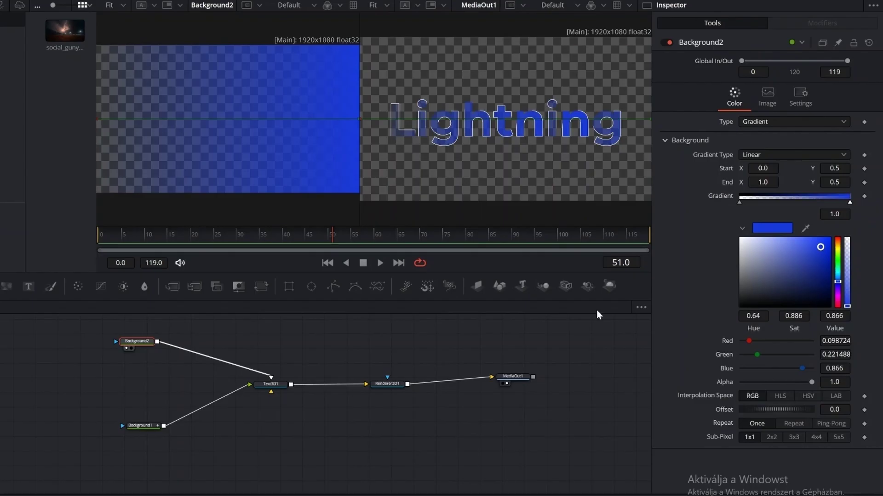
pyautogui.click(741, 302)
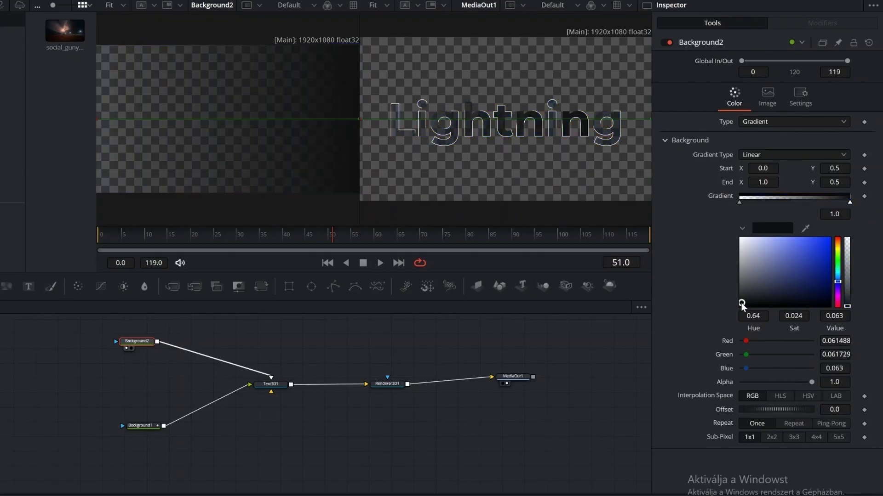
pyautogui.moveTo(741, 302); pyautogui.dragTo(736, 308)
# - Keyframe the gradient Offset from 1.036 to -1.08, preview, and lower the black stop's alpha to 0.205
pyautogui.moveTo(811, 409); pyautogui.dragTo(857, 415)
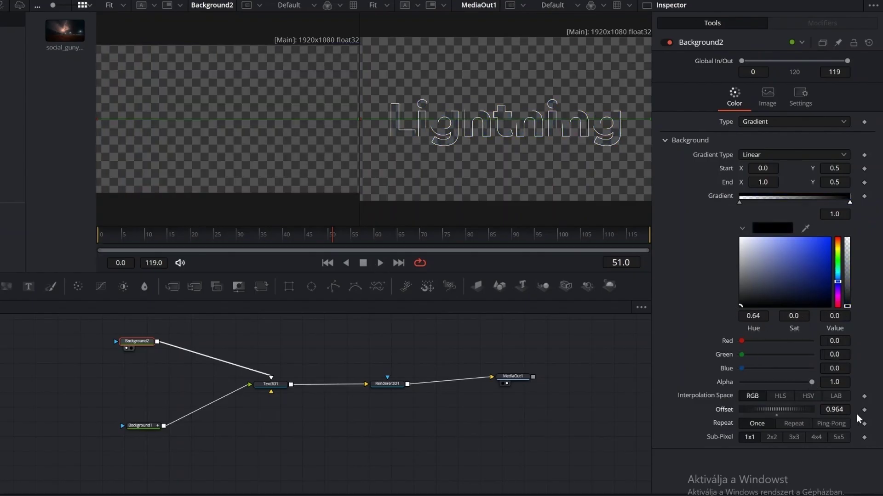
pyautogui.moveTo(331, 240); pyautogui.dragTo(401, 237)
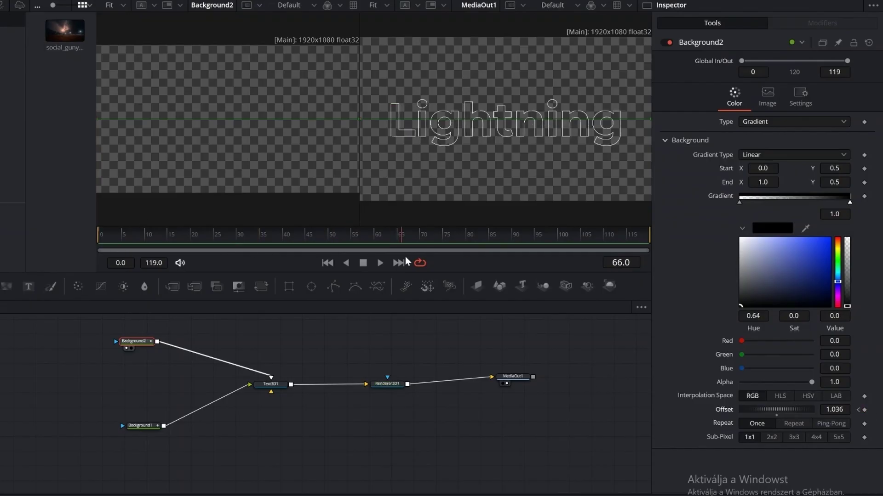
pyautogui.moveTo(754, 406); pyautogui.dragTo(597, 418)
pyautogui.click(865, 410)
pyautogui.click(379, 263)
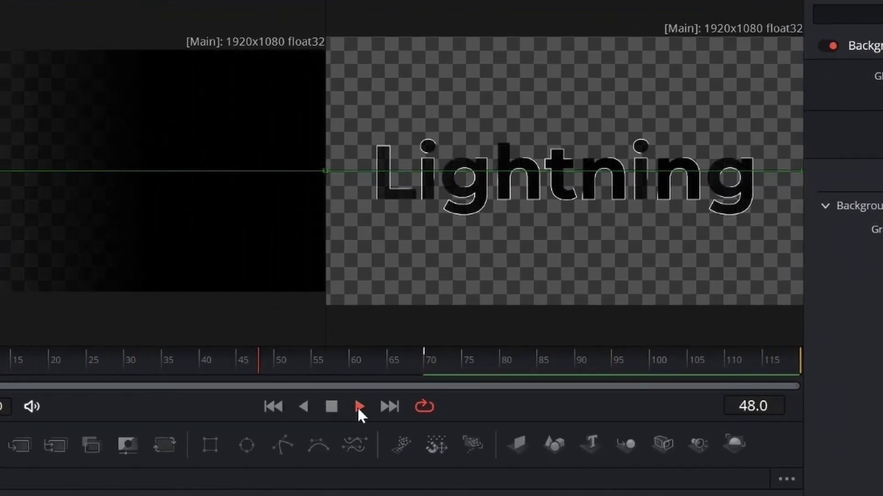
pyautogui.click(332, 406)
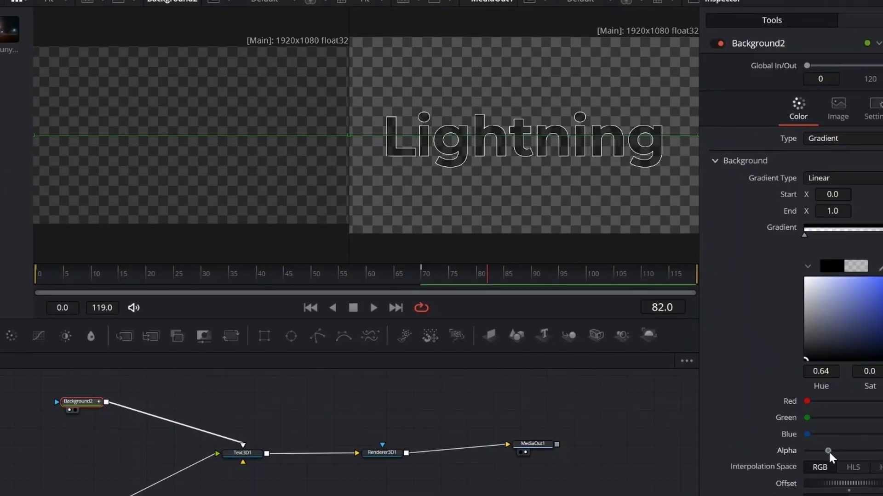
pyautogui.moveTo(764, 382); pyautogui.dragTo(757, 383)
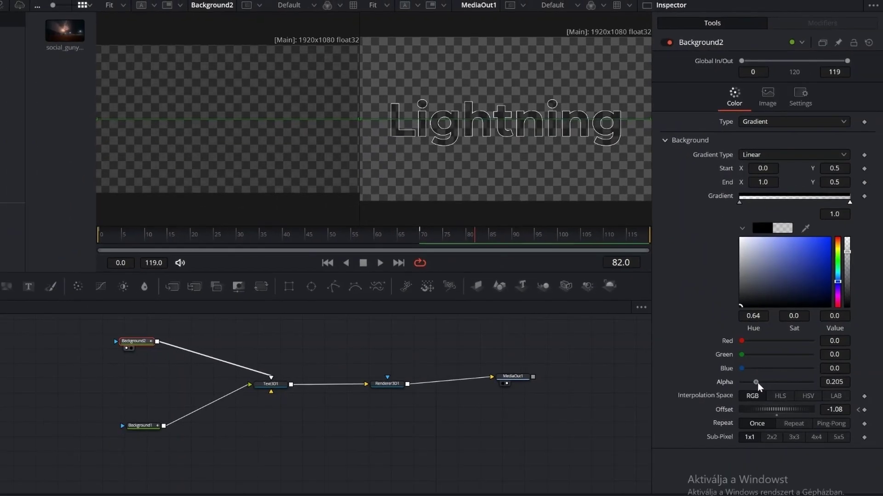
# - Add Background3 masked by Renderer3D1's luminance, with the mask low limit at 0.061
pyautogui.click(388, 384)
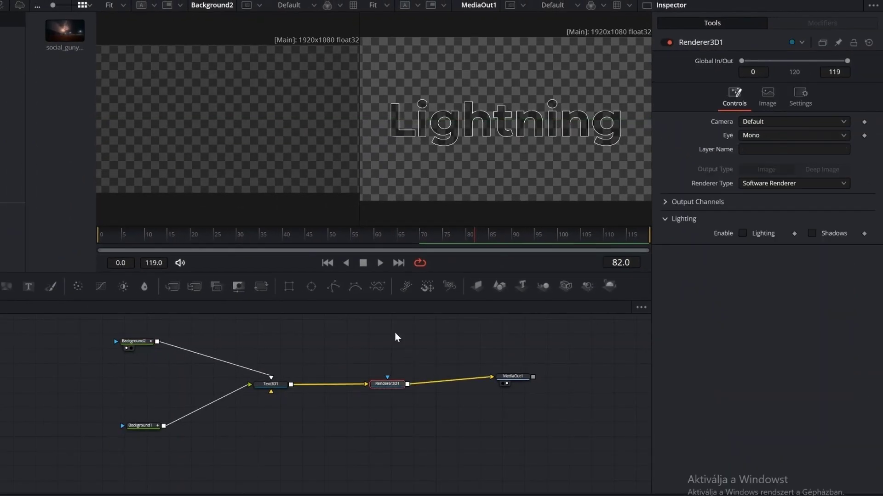
pyautogui.click(100, 288)
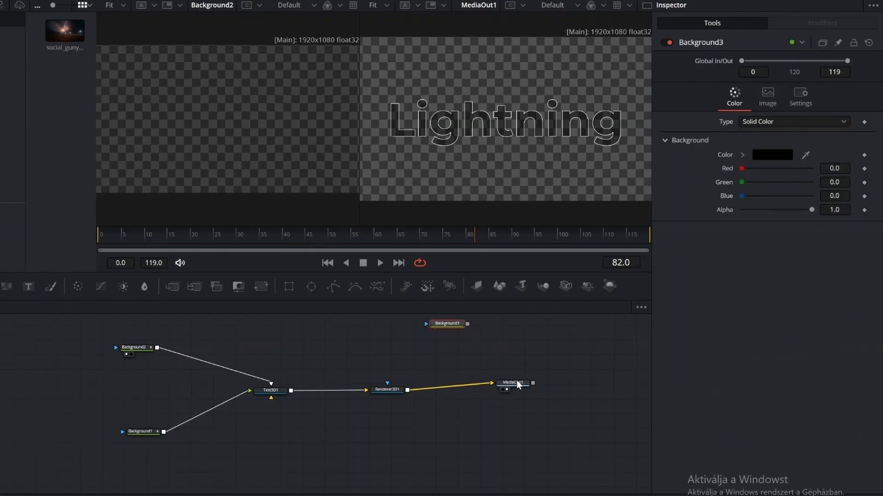
pyautogui.moveTo(517, 379); pyautogui.dragTo(532, 387)
pyautogui.moveTo(407, 390); pyautogui.dragTo(422, 340)
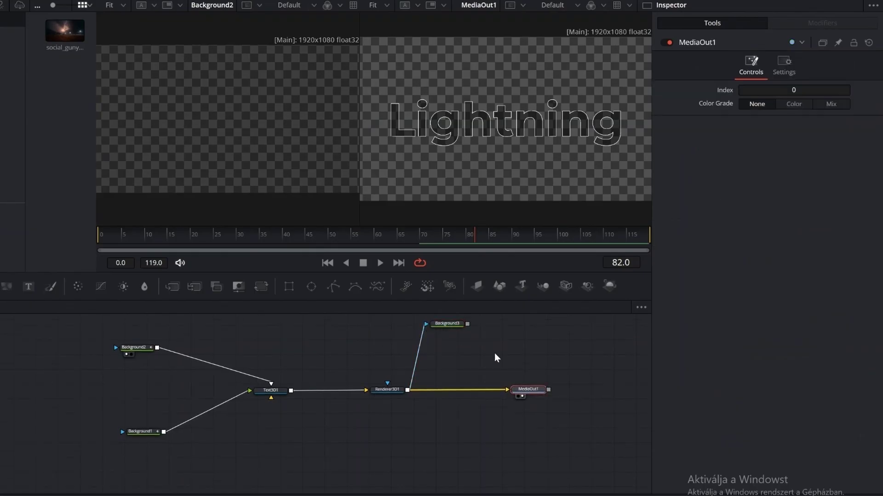
pyautogui.click(447, 323)
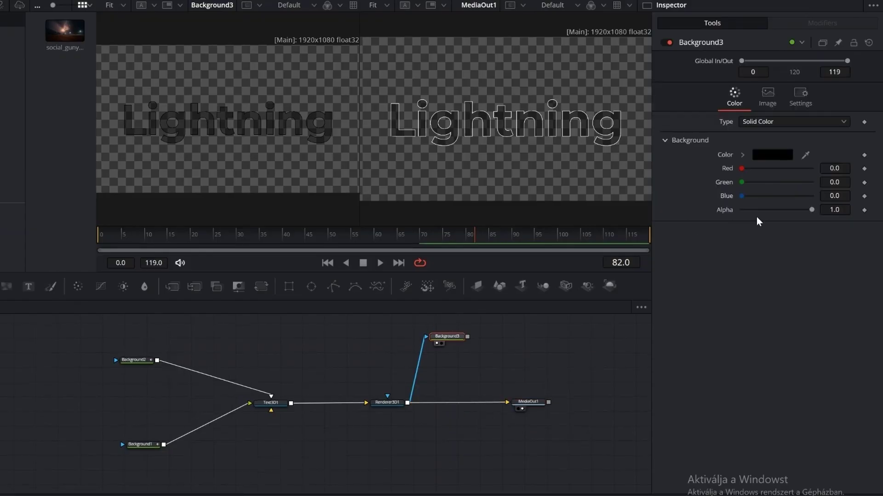
pyautogui.click(801, 95)
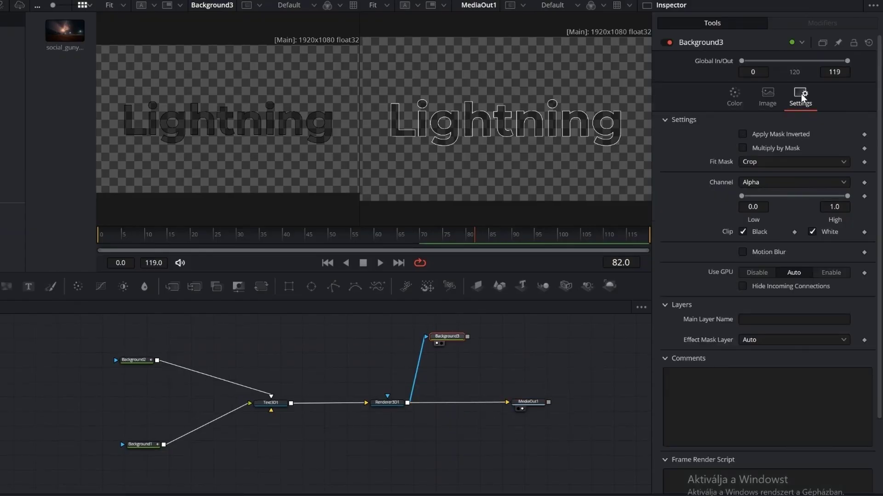
pyautogui.click(779, 183)
pyautogui.click(770, 258)
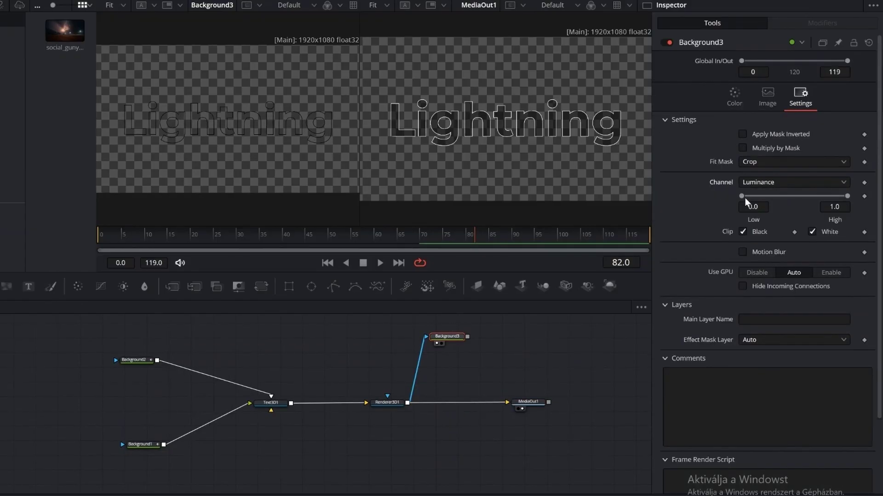
pyautogui.moveTo(745, 198); pyautogui.dragTo(749, 197)
# - Set Background3's colour to white
pyautogui.click(742, 91)
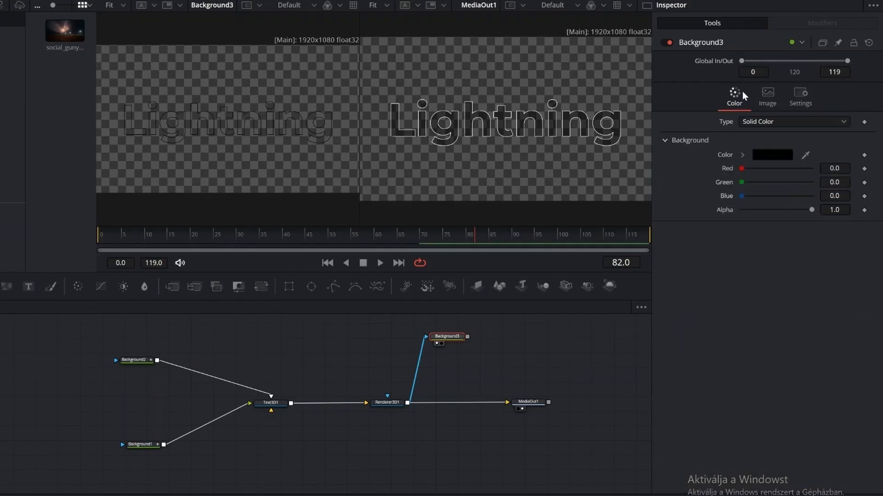
pyautogui.click(743, 155)
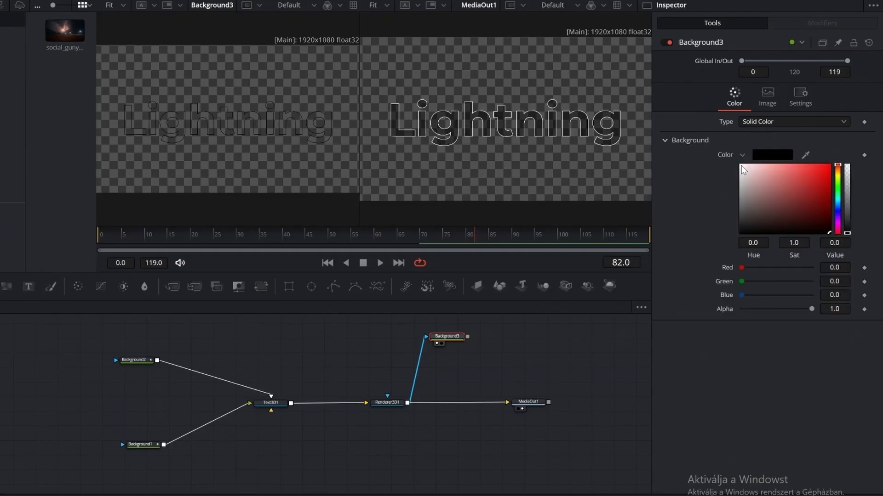
pyautogui.click(741, 166)
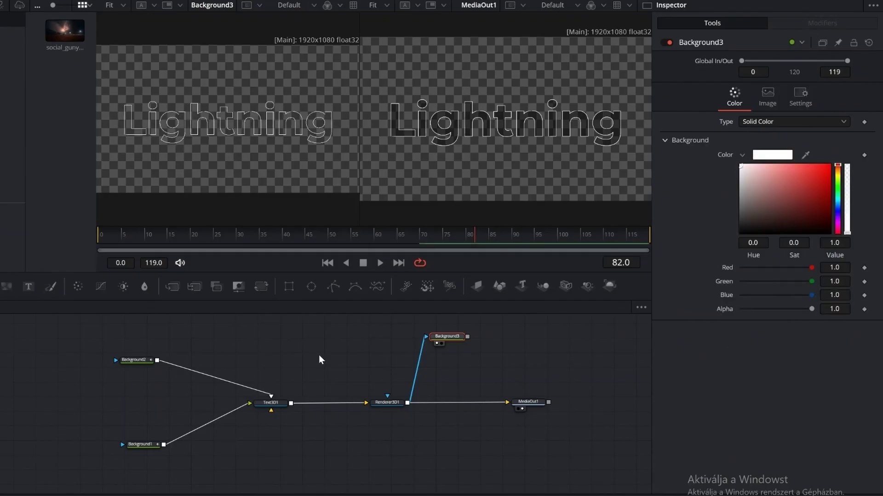
# - Add a Rays node after Background3, merge it over the rendered text, and tidy the graph
pyautogui.hotkey('shift', 'space')
pyautogui.write('rays')
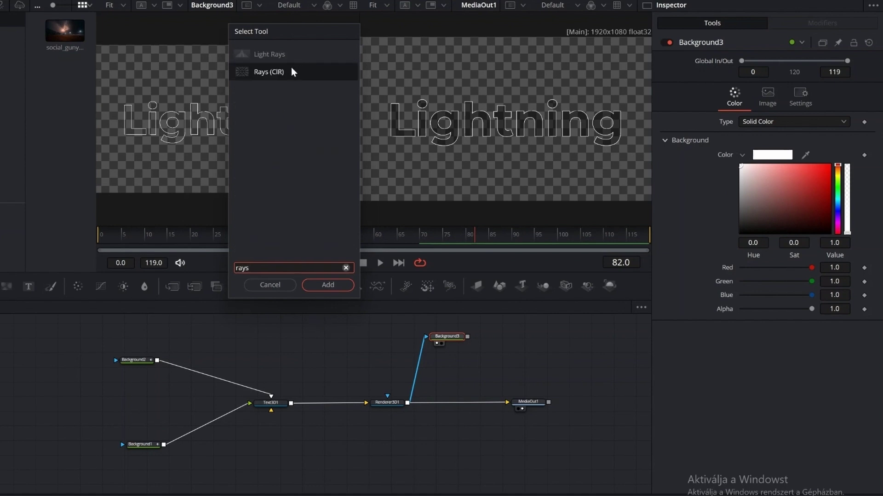
pyautogui.click(317, 285)
pyautogui.moveTo(511, 338); pyautogui.dragTo(406, 404)
pyautogui.moveTo(483, 338); pyautogui.dragTo(443, 358)
pyautogui.moveTo(483, 402); pyautogui.dragTo(451, 405)
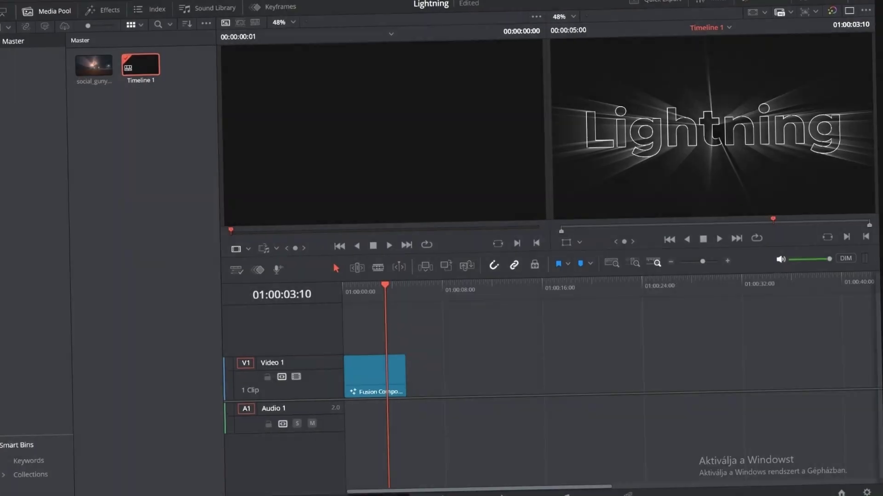
pyautogui.moveTo(94, 65); pyautogui.dragTo(439, 363)
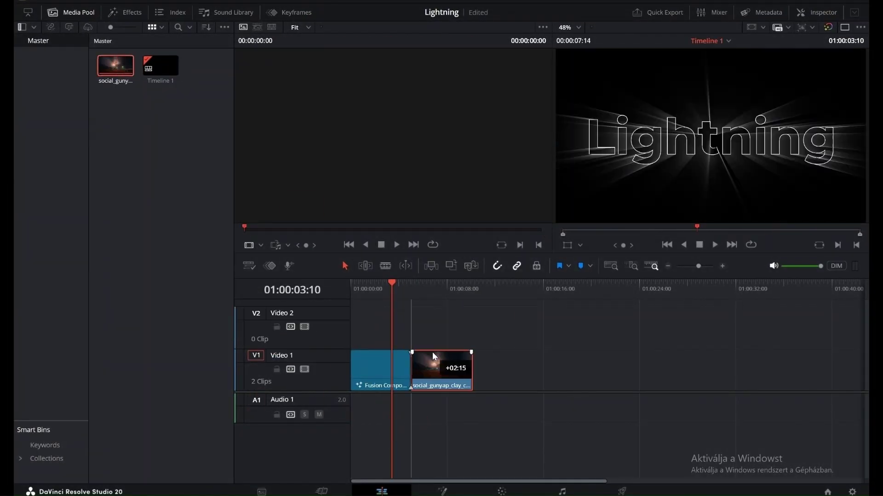
# - Place the storm footage on Video 1 at the timeline start and extend the Fusion clip slightly
pyautogui.moveTo(381, 372); pyautogui.dragTo(400, 346)
pyautogui.moveTo(467, 378); pyautogui.dragTo(389, 379)
pyautogui.moveTo(410, 328); pyautogui.dragTo(415, 327)
# - Play the timeline from the start, then open the storm clip on the Color page
pyautogui.press('Home')
pyautogui.click(716, 245)
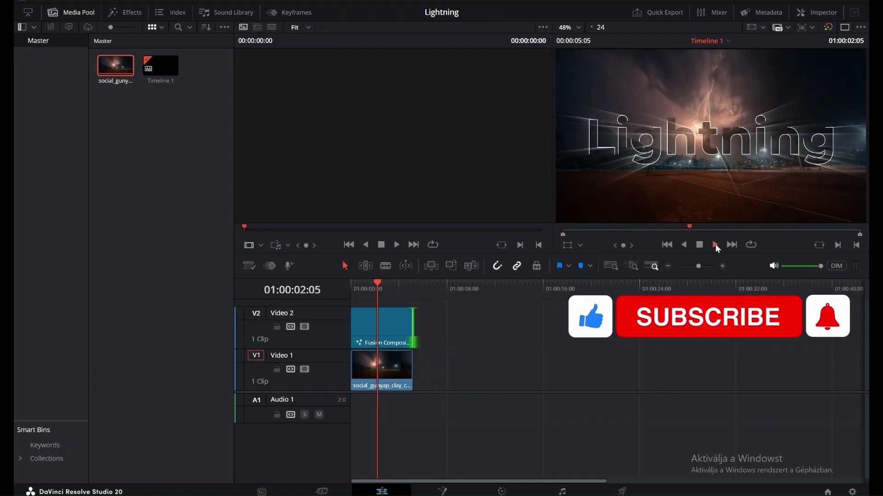
pyautogui.click(699, 245)
pyautogui.click(399, 386)
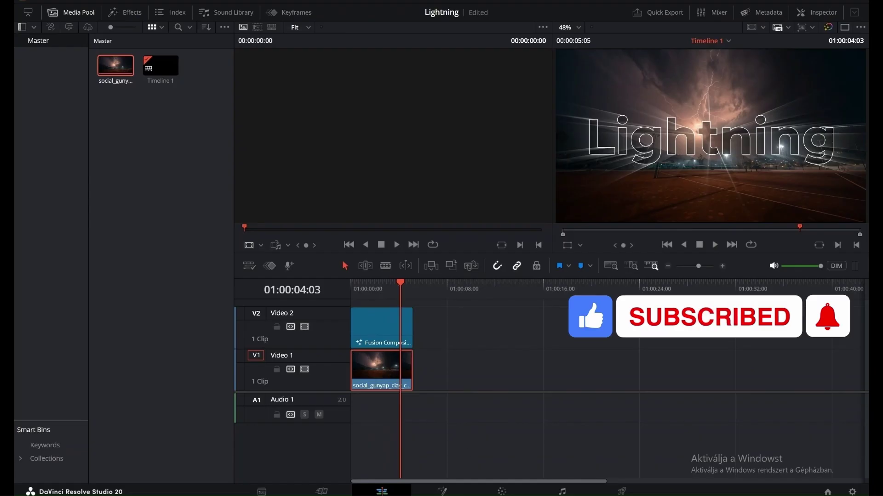
pyautogui.click(502, 491)
pyautogui.click(48, 277)
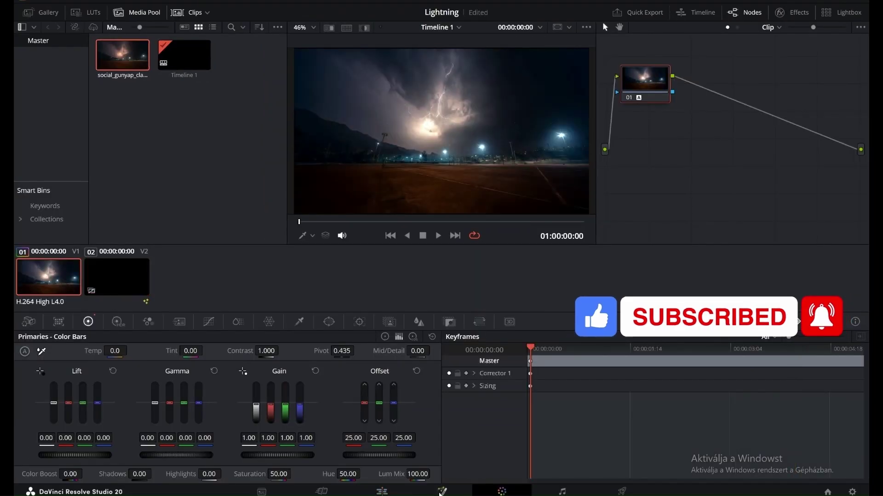
# - Back on the Fusion page, set Rays1's Threshold to 0.0 and Decay to 0.0039
pyautogui.hotkey('shift', '4')
pyautogui.click(716, 245)
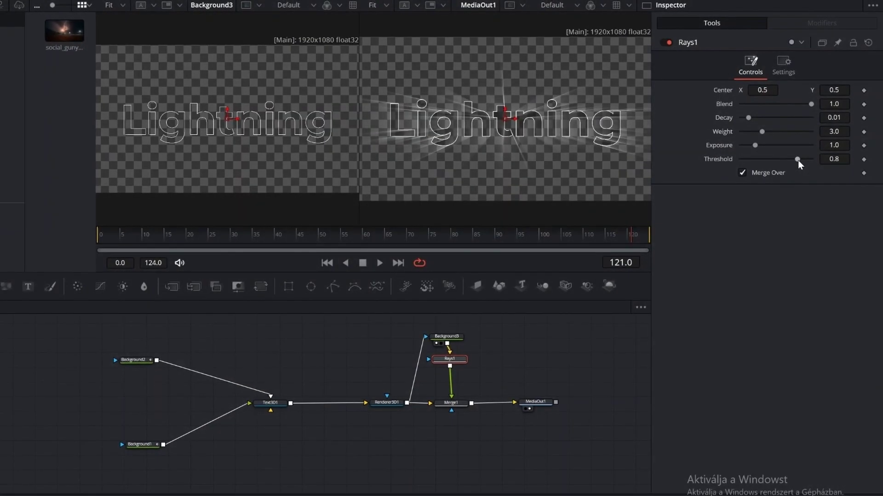
pyautogui.moveTo(798, 160); pyautogui.dragTo(727, 162)
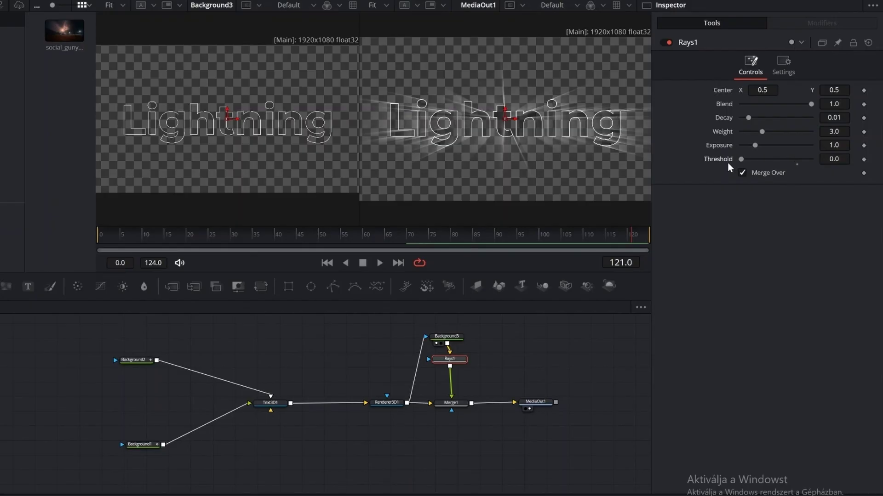
pyautogui.moveTo(748, 117); pyautogui.dragTo(744, 119)
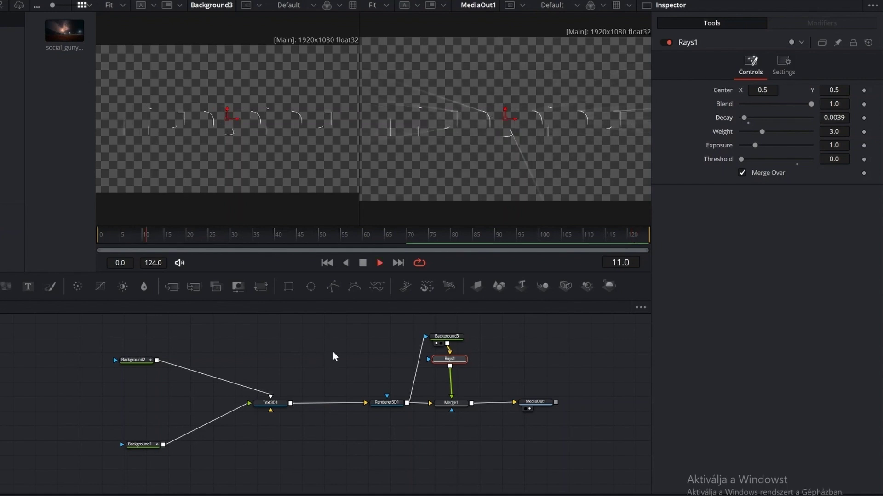
# - Add two Soft Glow nodes after Rays1 using the tool search
pyautogui.click(363, 263)
pyautogui.hotkey('shift', 'space')
pyautogui.write('Rays')
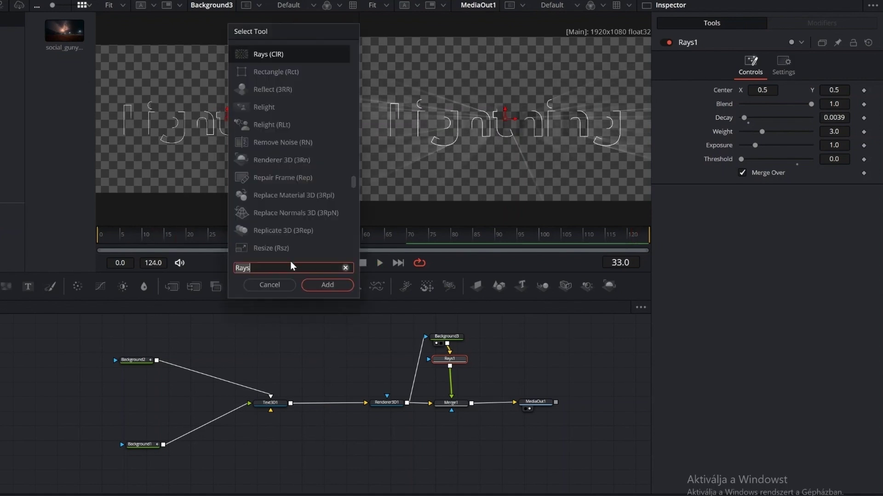
pyautogui.press('BackSpace')
pyautogui.press('BackSpace')
pyautogui.press('BackSpace')
pyautogui.press('BackSpace')
pyautogui.write('soft')
pyautogui.click(274, 56)
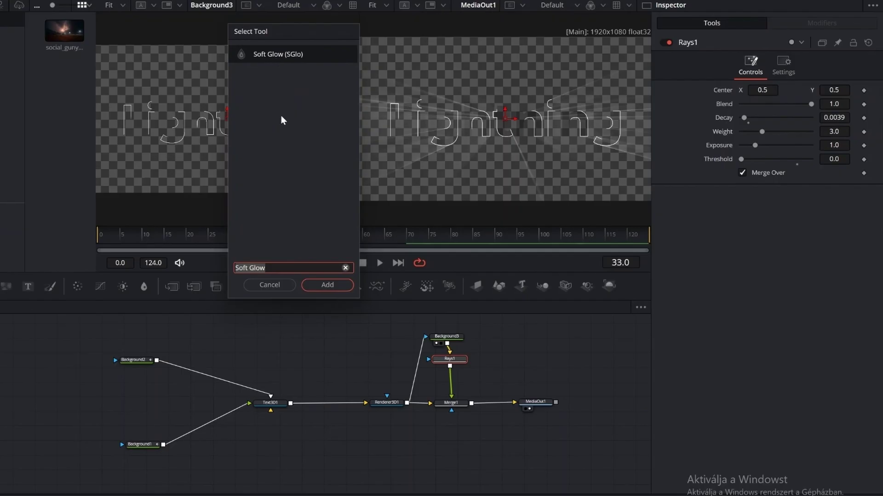
pyautogui.click(324, 285)
pyautogui.hotkey('shift', 'space')
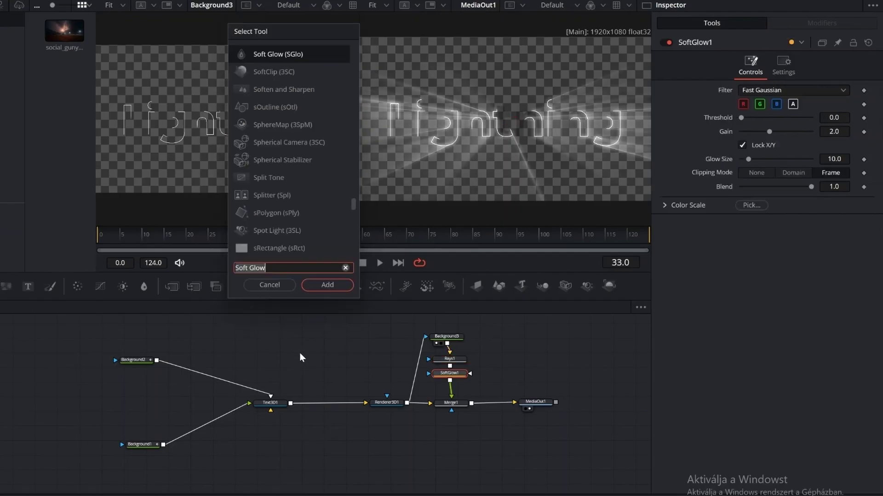
pyautogui.click(333, 287)
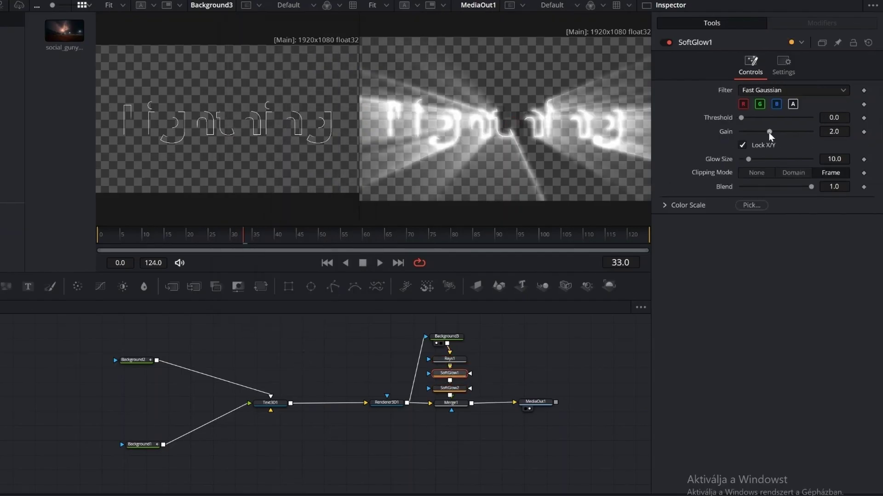
# - Lower SoftGlow1's Gain to 0.315 and preview the softened rays
pyautogui.moveTo(769, 131); pyautogui.dragTo(796, 159)
pyautogui.click(450, 389)
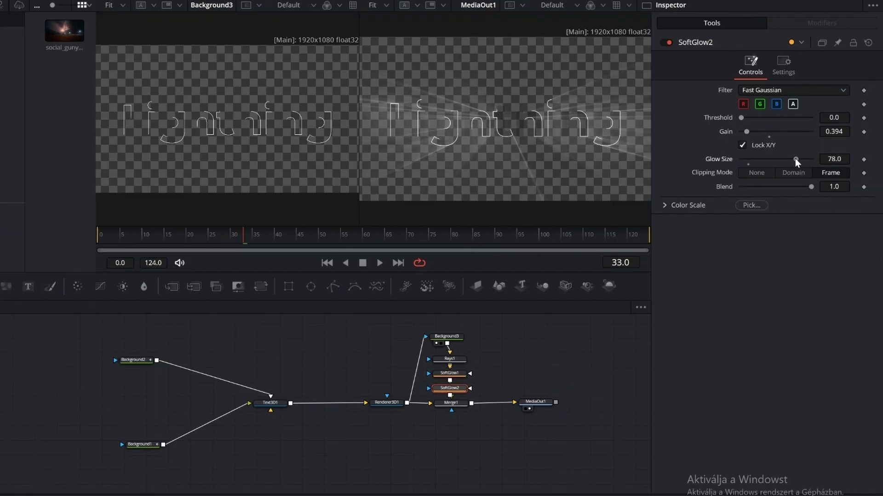
pyautogui.click(379, 263)
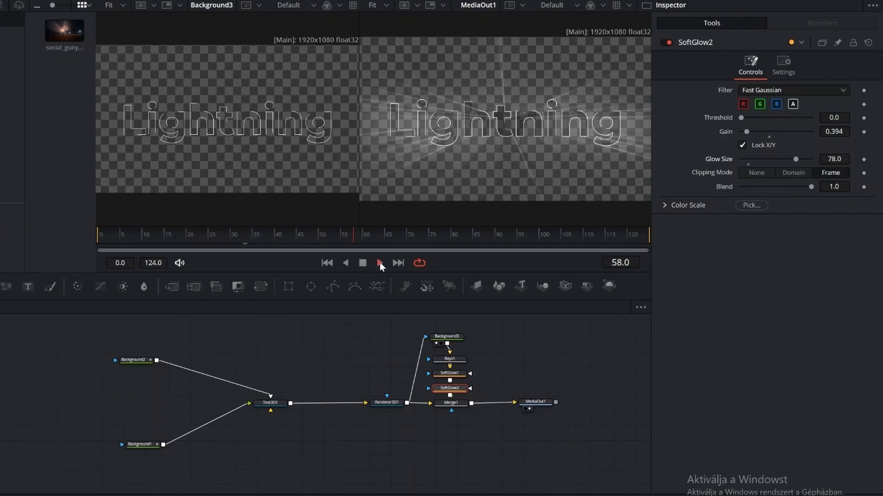
pyautogui.click(358, 263)
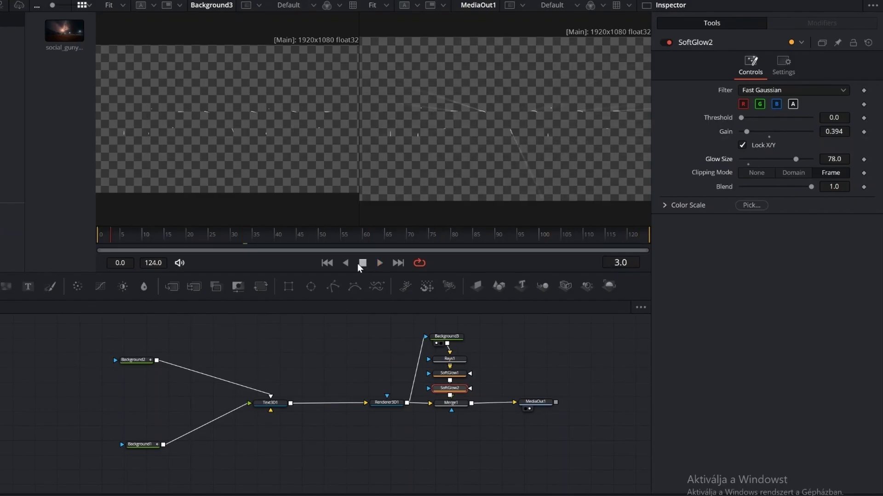
# - Turn Background3 into a gradient with a blue middle stop and a light cyan left stop
pyautogui.click(445, 340)
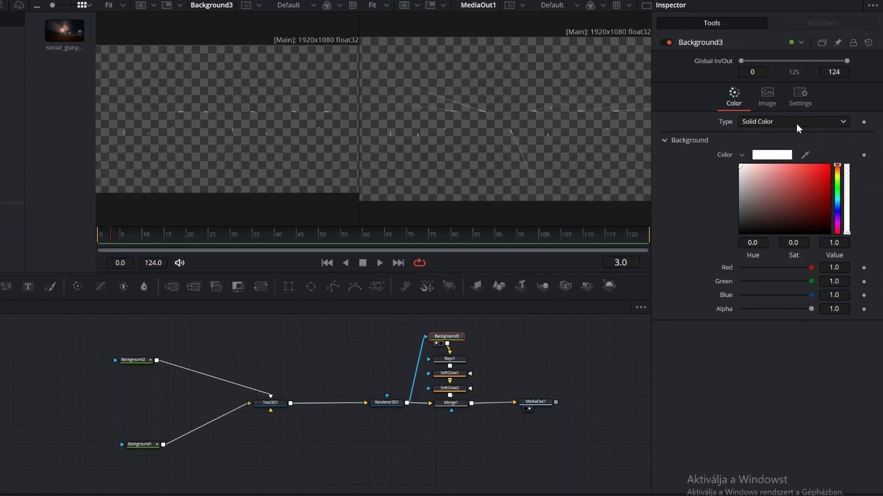
pyautogui.click(797, 125)
pyautogui.moveTo(116, 239); pyautogui.dragTo(356, 239)
pyautogui.click(772, 122)
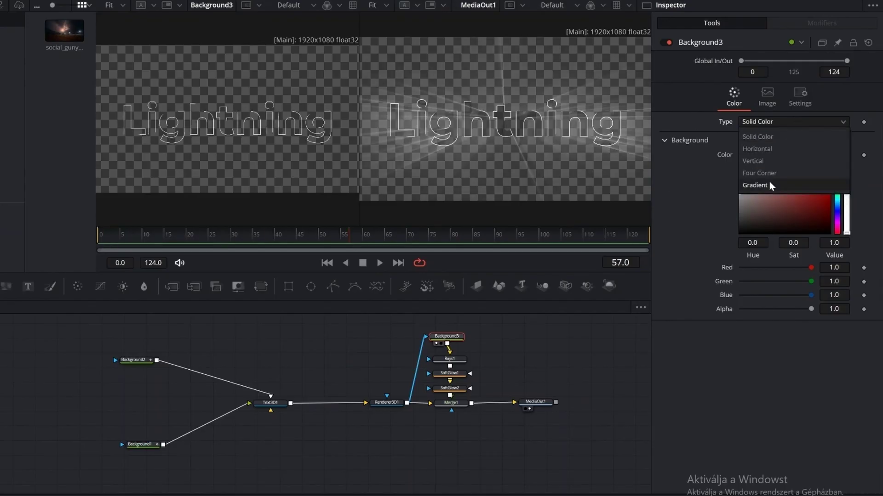
pyautogui.click(768, 184)
pyautogui.click(790, 199)
pyautogui.click(772, 228)
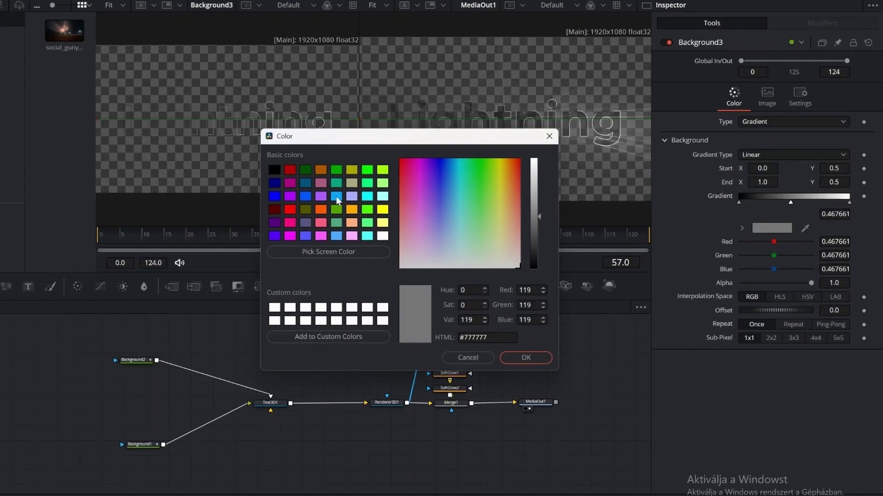
pyautogui.click(340, 198)
pyautogui.click(522, 357)
pyautogui.click(739, 203)
pyautogui.click(771, 228)
pyautogui.click(382, 196)
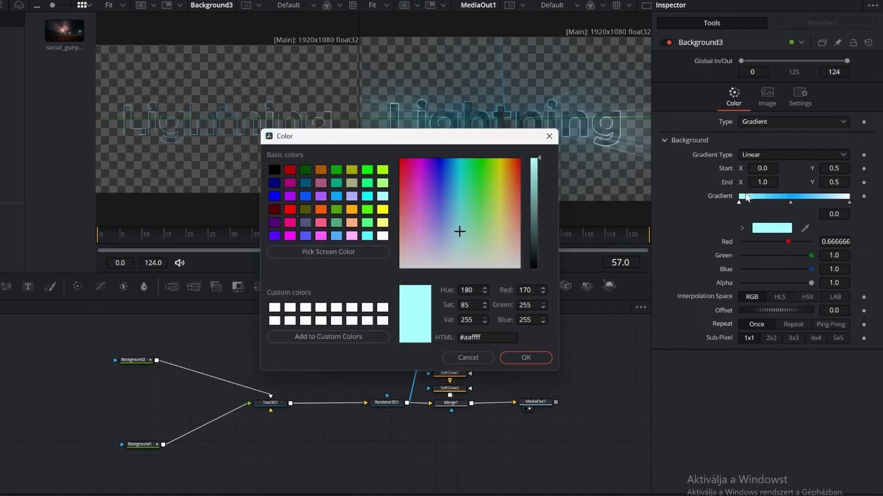
pyautogui.click(522, 357)
# - Make the right gradient stop light cyan and re-pick blue for the middle stop
pyautogui.click(849, 202)
pyautogui.click(772, 228)
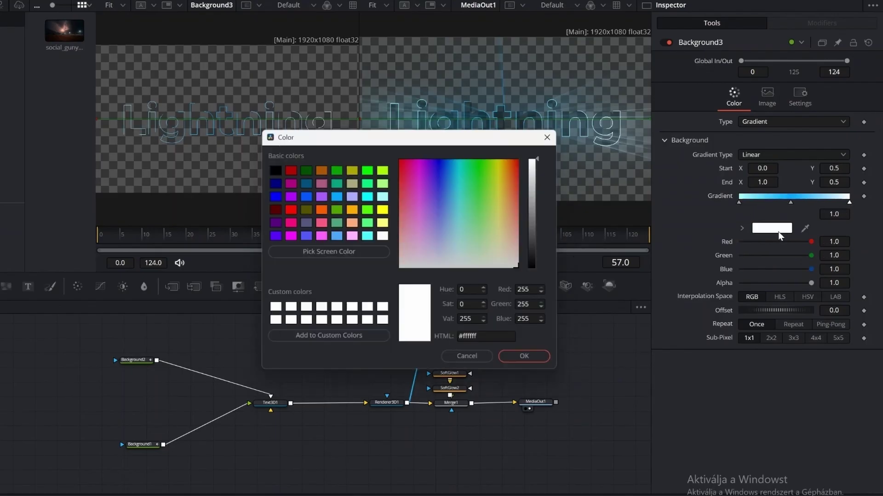
pyautogui.click(384, 197)
pyautogui.click(541, 358)
pyautogui.click(790, 203)
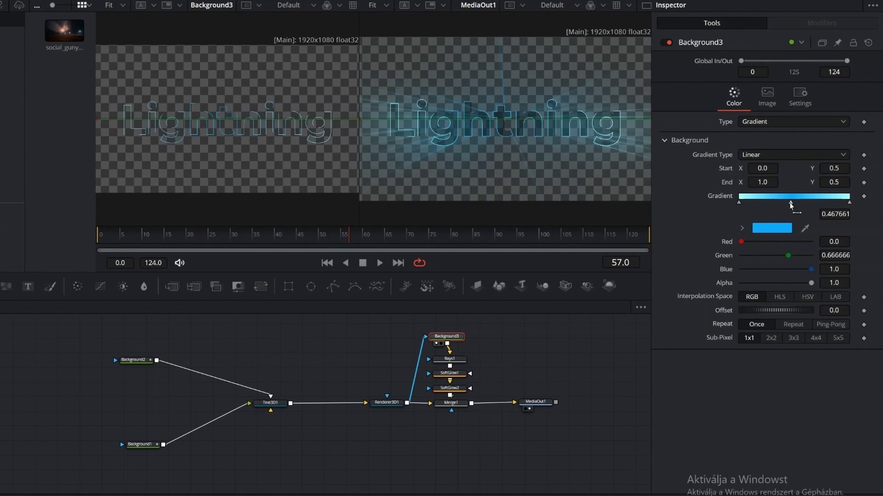
pyautogui.click(778, 227)
pyautogui.click(305, 200)
pyautogui.click(527, 357)
# - Set both the left and right gradient stops of Background3 to white
pyautogui.click(739, 203)
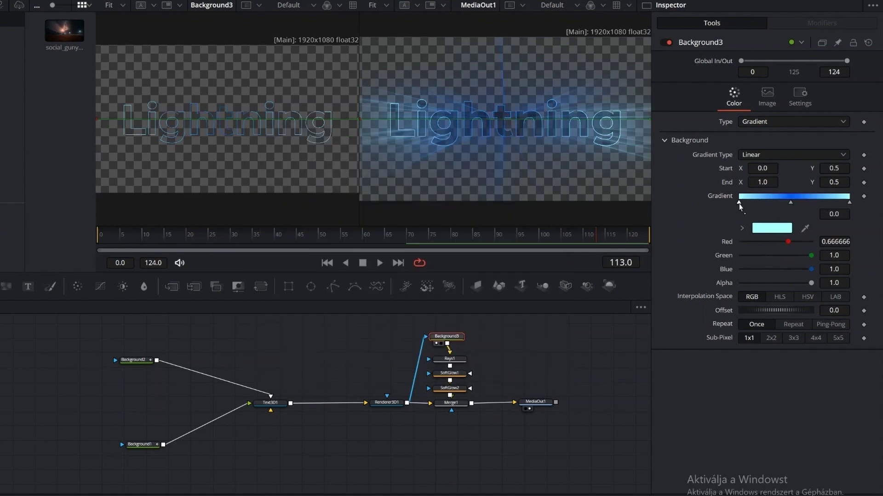
pyautogui.click(766, 229)
pyautogui.click(367, 236)
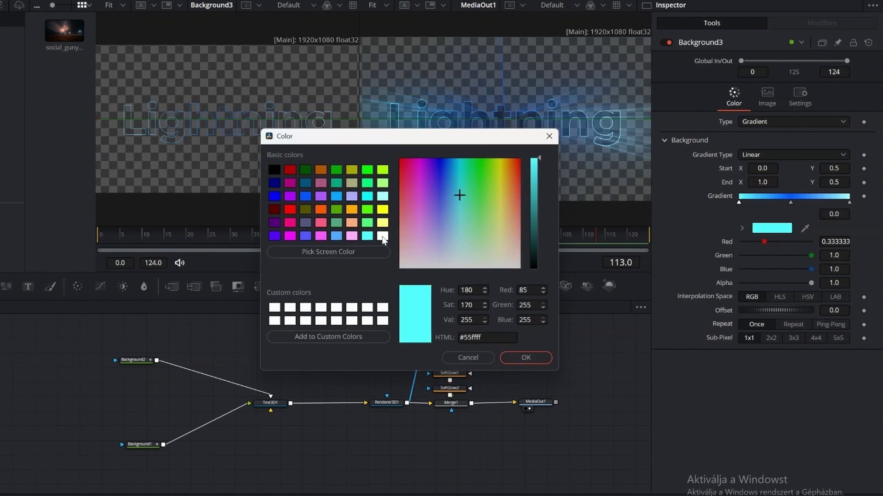
pyautogui.click(383, 235)
pyautogui.click(525, 358)
pyautogui.click(849, 203)
pyautogui.click(742, 228)
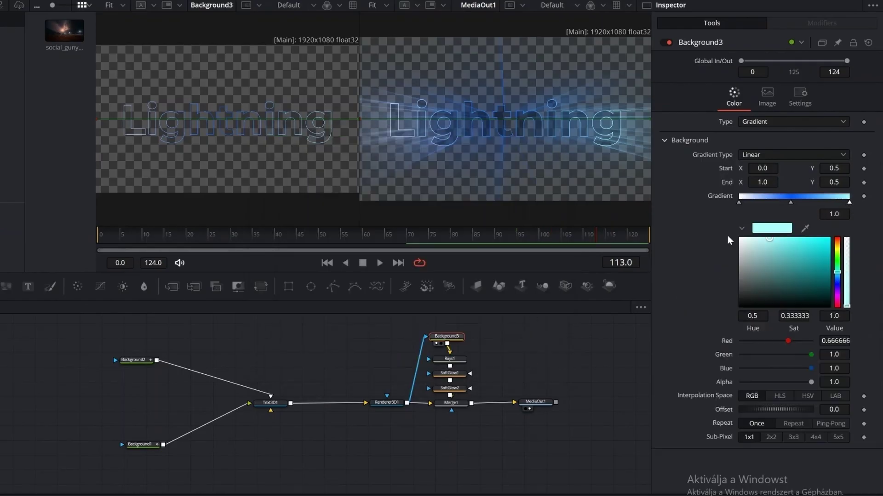
pyautogui.click(772, 228)
pyautogui.click(382, 236)
pyautogui.click(526, 358)
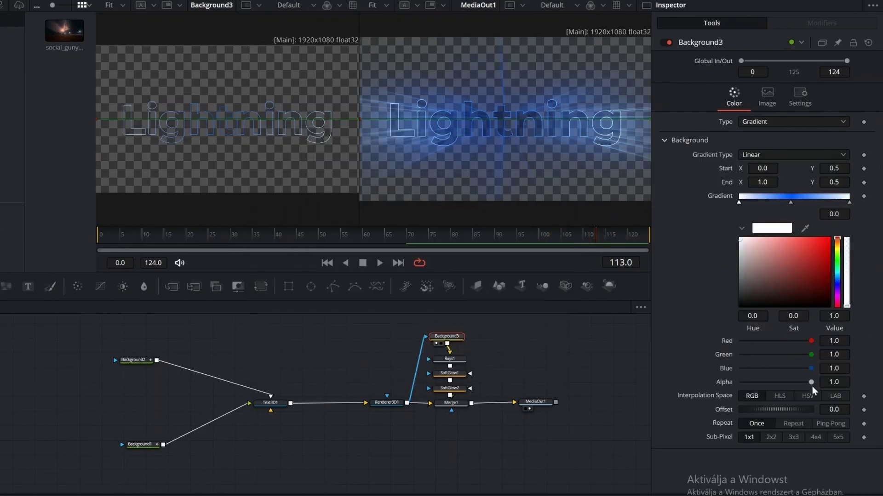
# - Make the white gradient stop fully transparent and shift the gradient offset
pyautogui.moveTo(810, 383); pyautogui.dragTo(719, 386)
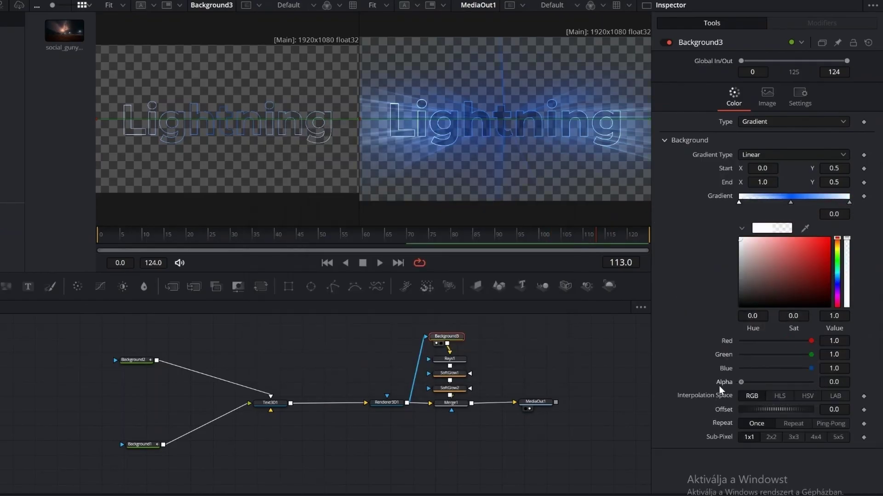
pyautogui.click(850, 203)
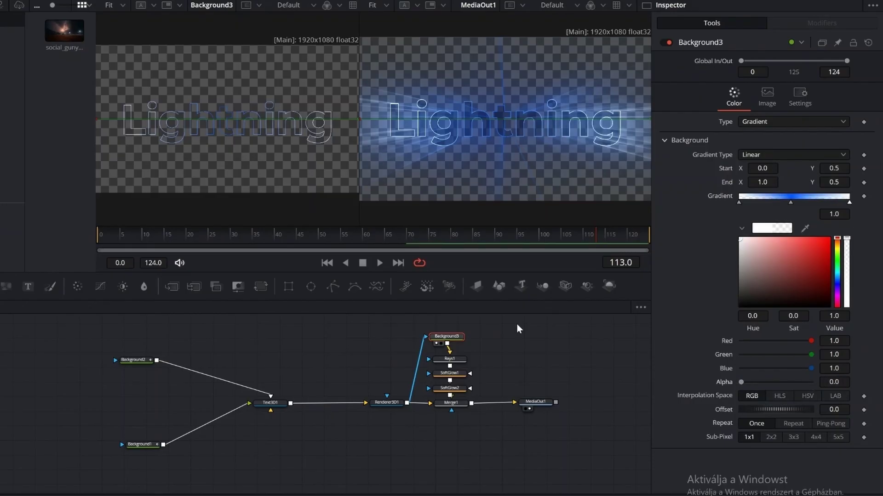
pyautogui.moveTo(760, 412)
pyautogui.mouseDown()
pyautogui.moveTo(825, 408)
pyautogui.moveTo(767, 424)
pyautogui.moveTo(776, 415)
pyautogui.mouseUp()
# - Keyframe Background3's Offset at frames 25 and 68 (0.464) and play it back
pyautogui.hotkey('ctrl', 'z')
pyautogui.click(863, 410)
pyautogui.hotkey('shift', 'Right')
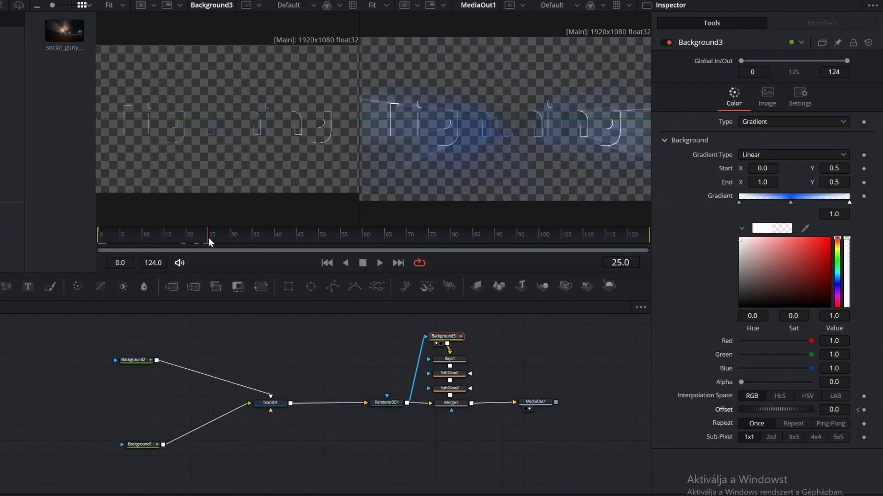
pyautogui.moveTo(772, 409); pyautogui.dragTo(787, 409)
pyautogui.moveTo(210, 243); pyautogui.dragTo(403, 251)
pyautogui.moveTo(733, 408); pyautogui.dragTo(791, 410)
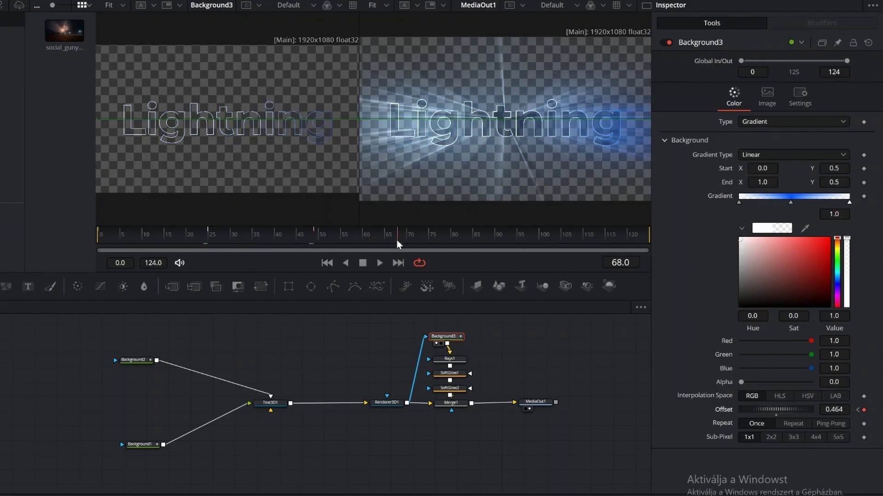
pyautogui.click(378, 264)
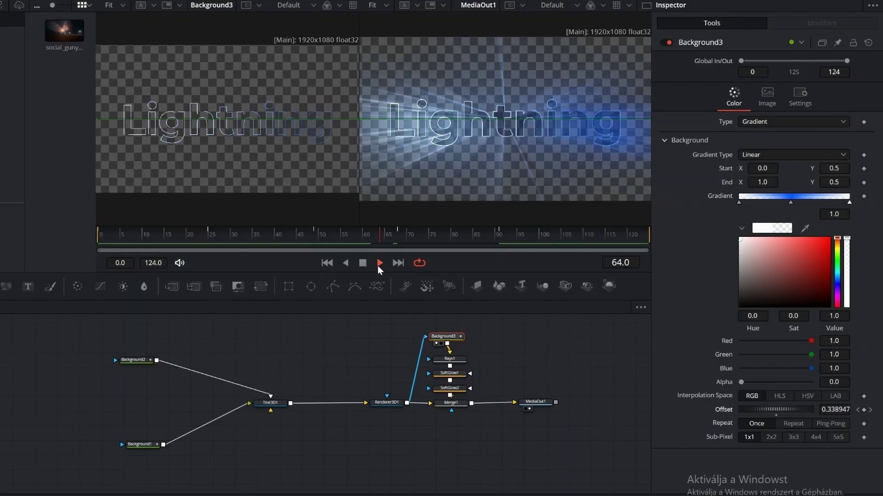
pyautogui.click(363, 263)
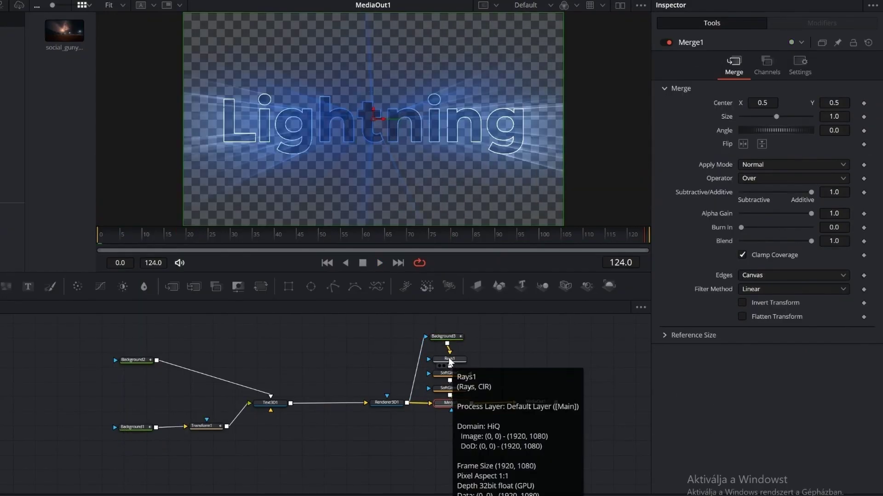
# - Keyframe Rays1 Exposure at 1.693, 0.906, then higher near frame 96, and play it
pyautogui.click(450, 360)
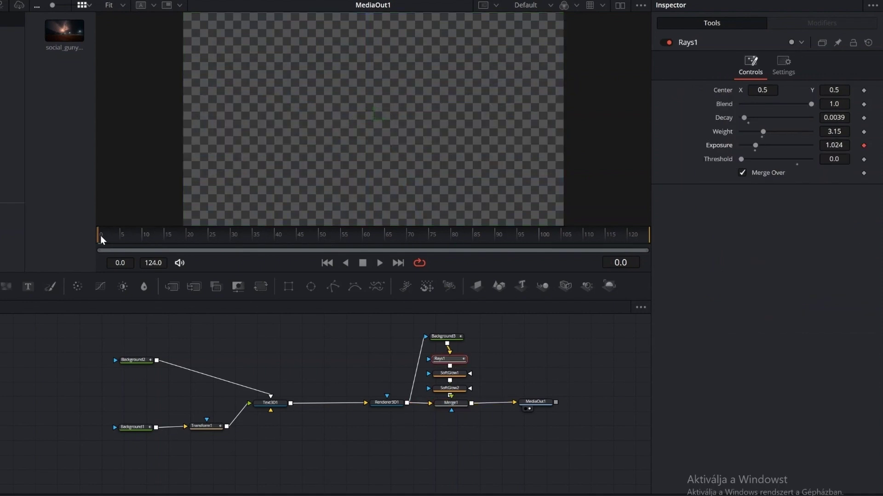
pyautogui.moveTo(755, 145)
pyautogui.mouseDown()
pyautogui.moveTo(776, 146)
pyautogui.moveTo(761, 147)
pyautogui.mouseUp()
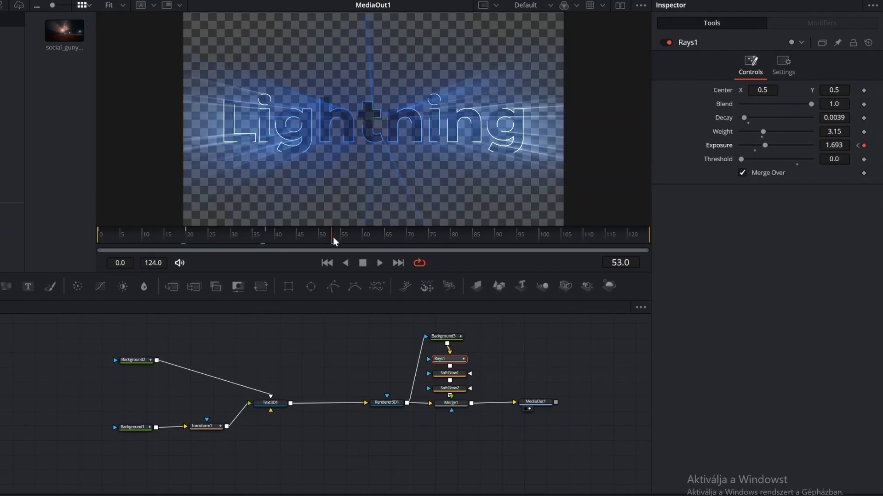
pyautogui.moveTo(333, 237); pyautogui.dragTo(412, 236)
pyautogui.moveTo(765, 145); pyautogui.dragTo(754, 150)
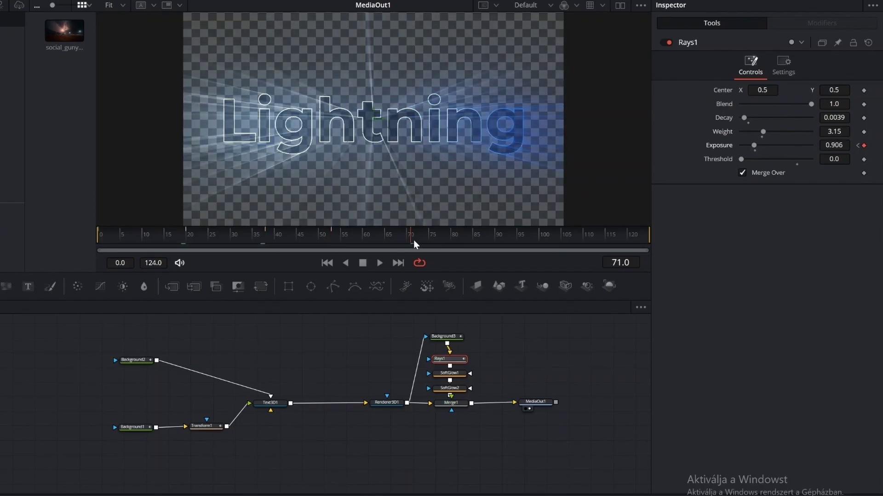
pyautogui.moveTo(413, 240); pyautogui.dragTo(525, 247)
pyautogui.moveTo(752, 146); pyautogui.dragTo(762, 146)
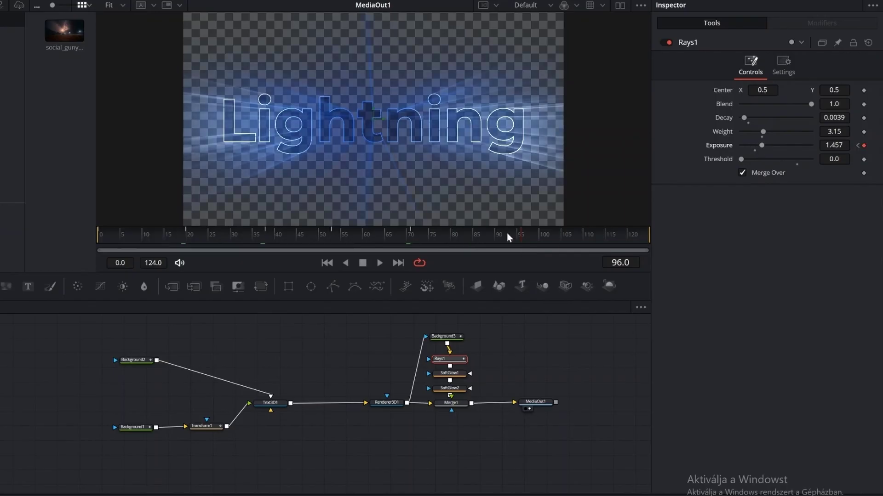
pyautogui.click(375, 263)
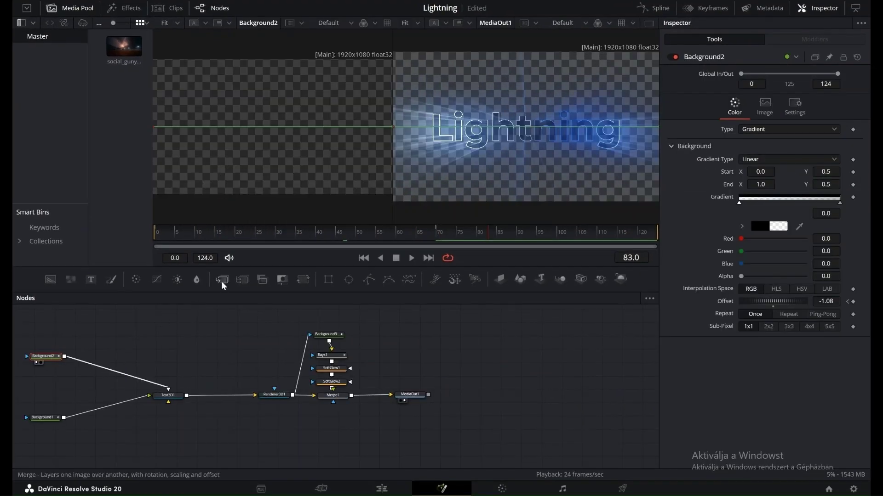
# - Add a Transform after Background2 with Size 0.47 and Edges set to Wrap
pyautogui.click(222, 282)
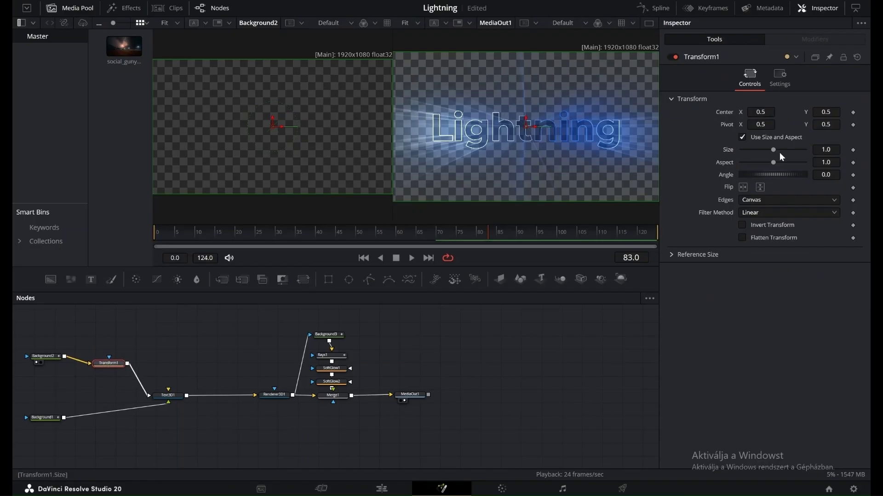
pyautogui.moveTo(770, 150); pyautogui.dragTo(757, 153)
pyautogui.click(788, 200)
pyautogui.click(771, 225)
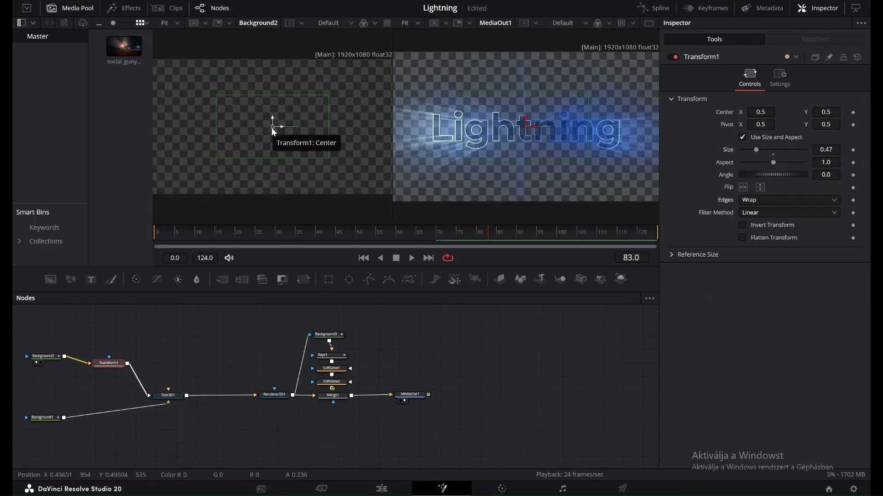
# - Keyframe the Transform Center right at frame 0 and left at frame 54, then play
pyautogui.moveTo(488, 228); pyautogui.dragTo(157, 230)
pyautogui.moveTo(276, 123); pyautogui.dragTo(371, 127)
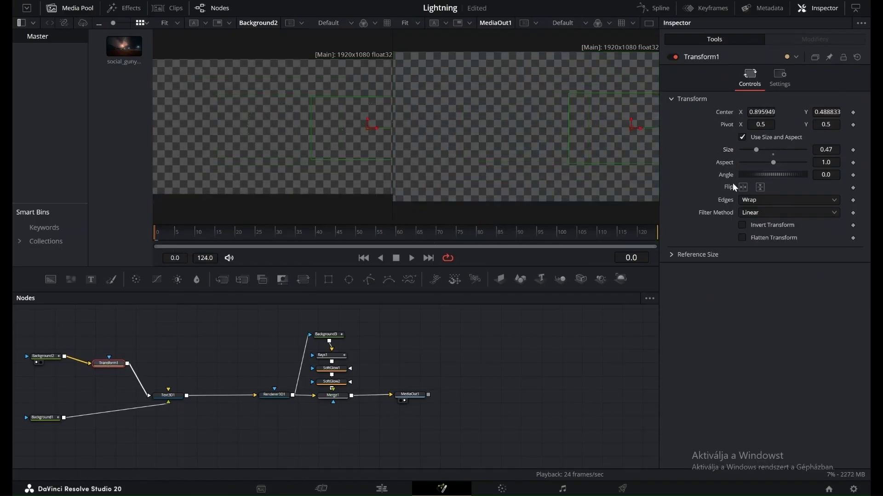
pyautogui.click(852, 112)
pyautogui.moveTo(327, 233); pyautogui.dragTo(376, 233)
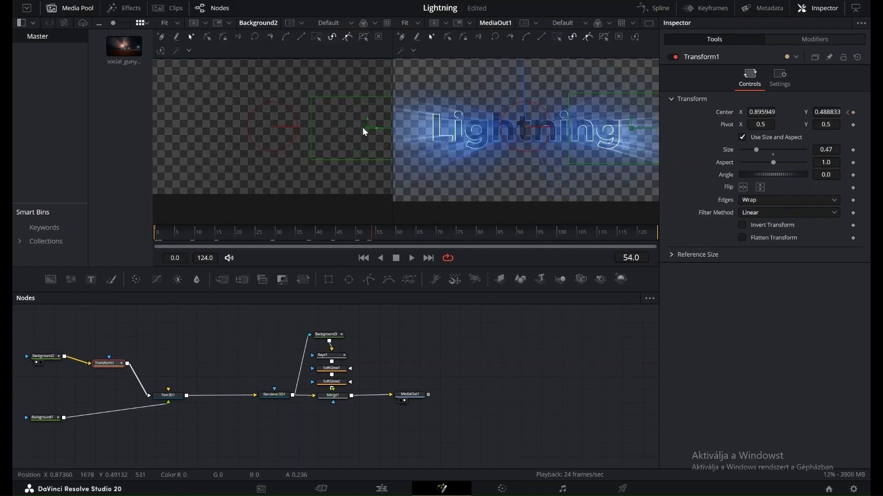
pyautogui.moveTo(366, 125); pyautogui.dragTo(240, 126)
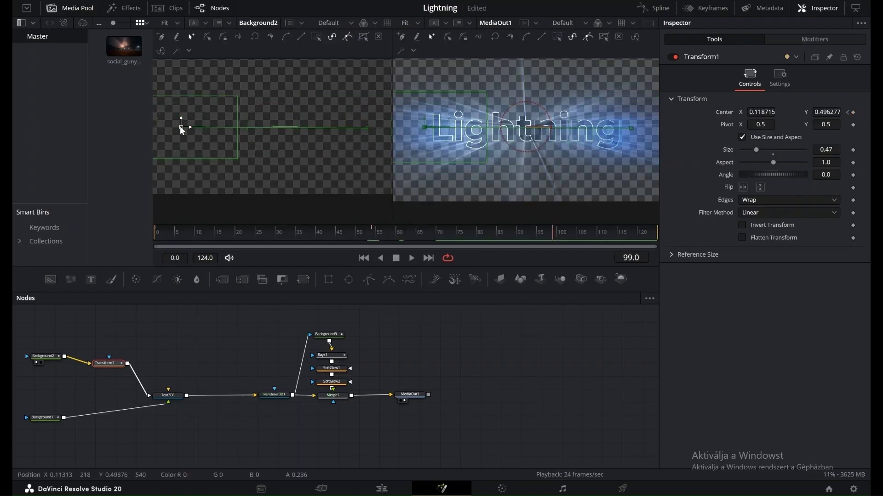
pyautogui.click(411, 258)
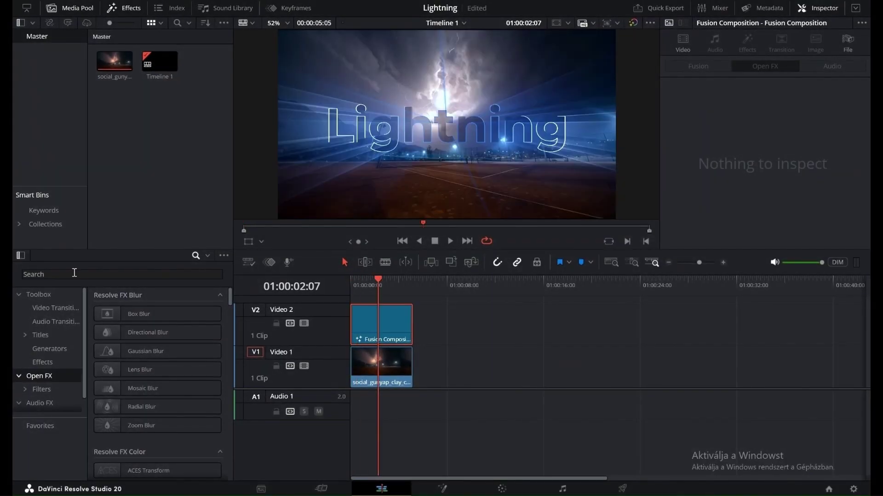
# - Drop Flicker Addition onto the Fusion Composition clip on V2 and set Pause Length to 0.240
pyautogui.write('flick')
pyautogui.moveTo(110, 314); pyautogui.dragTo(354, 327)
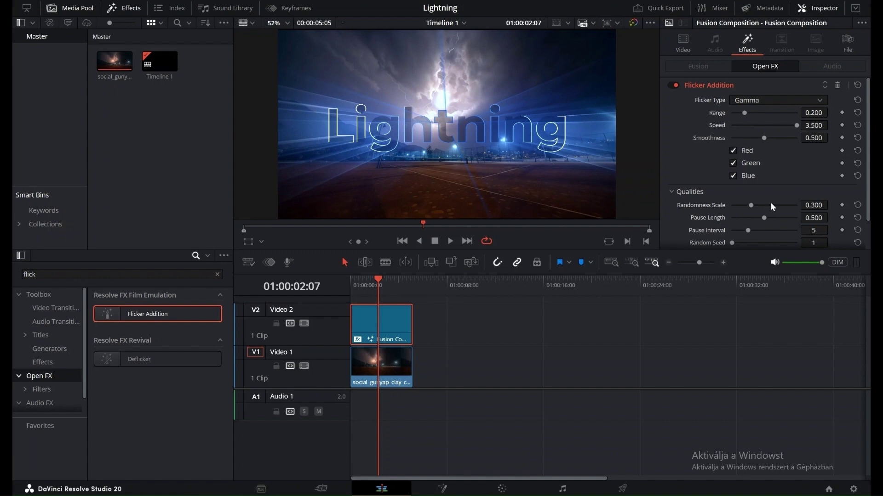
pyautogui.moveTo(764, 217); pyautogui.dragTo(748, 218)
# - Hide V1, play from the start, and toggle the flicker off and on to compare
pyautogui.click(304, 366)
pyautogui.moveTo(378, 279); pyautogui.dragTo(342, 285)
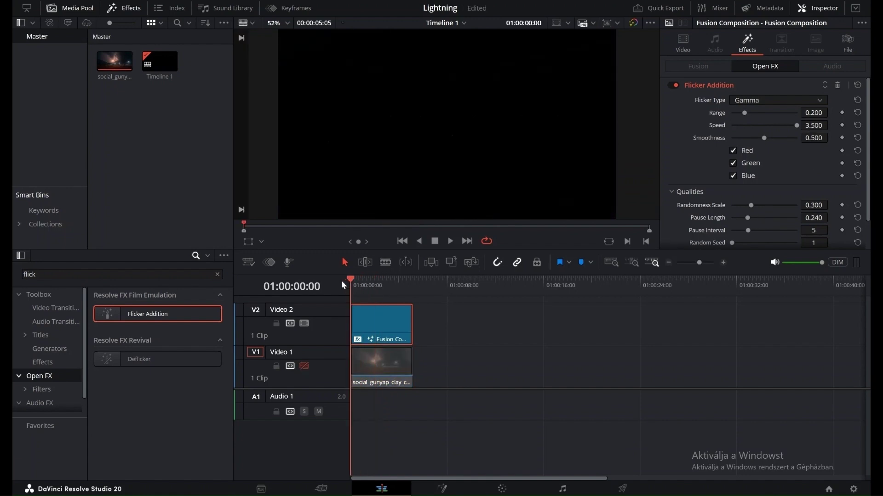
pyautogui.click(449, 242)
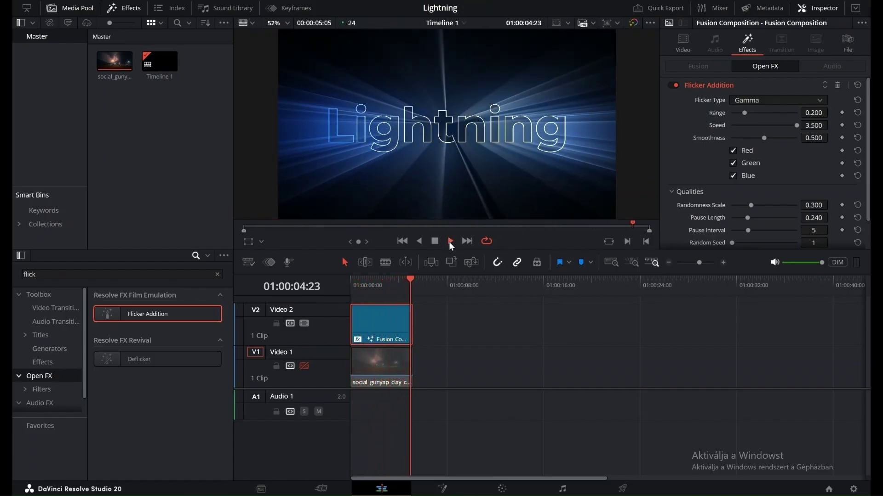
pyautogui.click(672, 84)
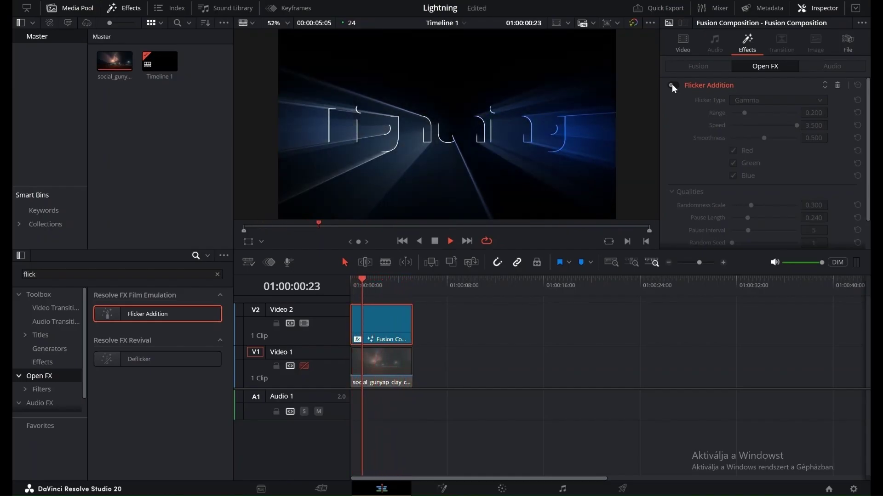
pyautogui.click(673, 85)
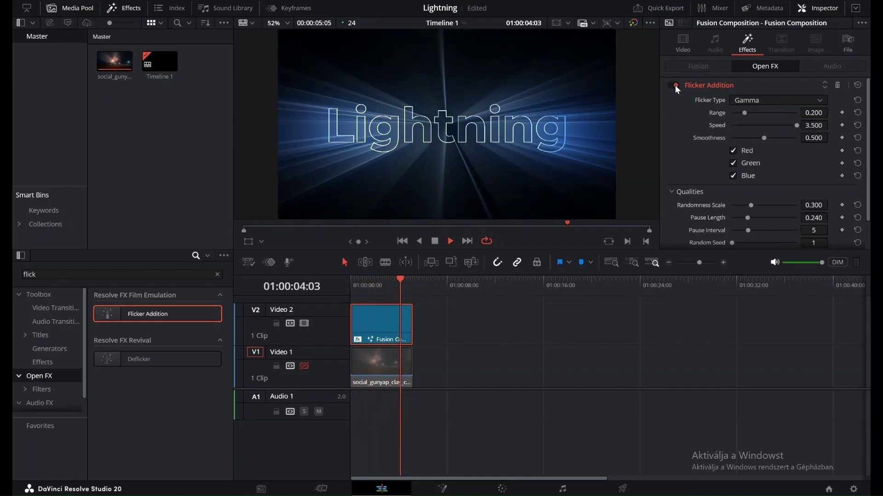
pyautogui.click(305, 366)
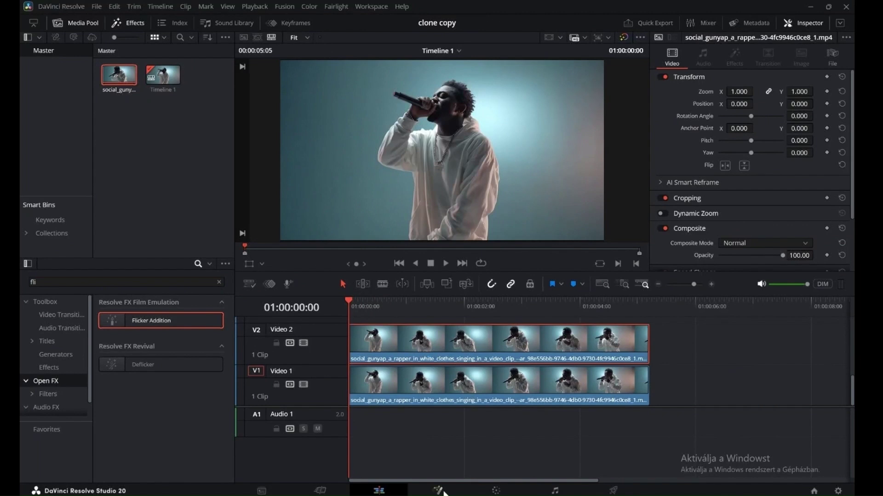
# - In Fusion, insert a Magic Mask node between MediaIn1 and MediaOut1
pyautogui.click(443, 492)
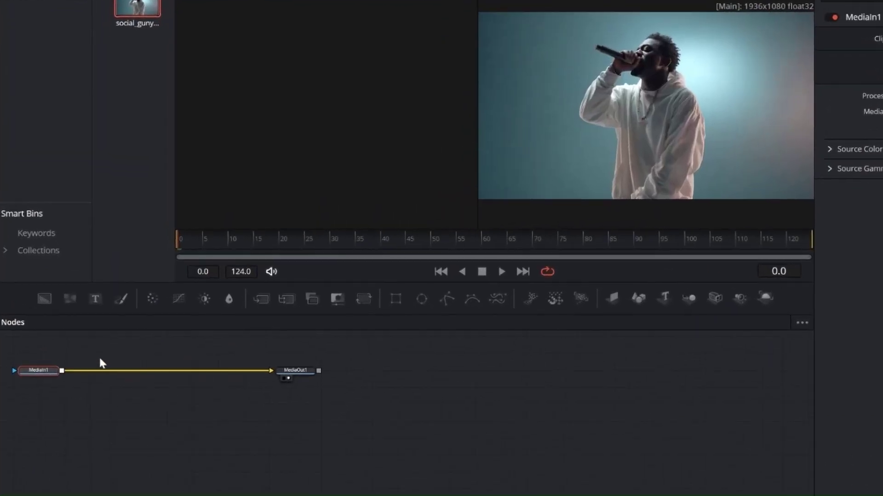
pyautogui.hotkey('shift', 'space')
pyautogui.write('magi')
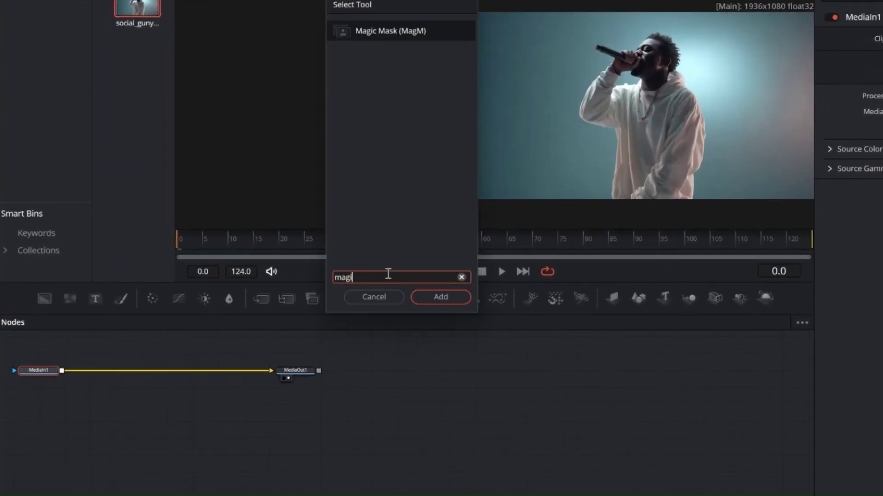
pyautogui.click(439, 297)
pyautogui.moveTo(104, 366); pyautogui.dragTo(113, 372)
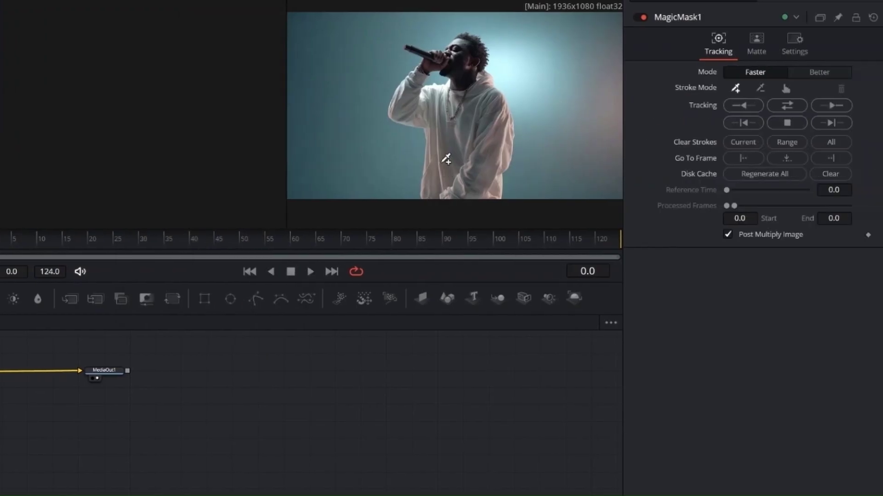
# - Stroke the singer's hoodie, set Mode to Better, and track the mask forward
pyautogui.moveTo(461, 84); pyautogui.dragTo(488, 174)
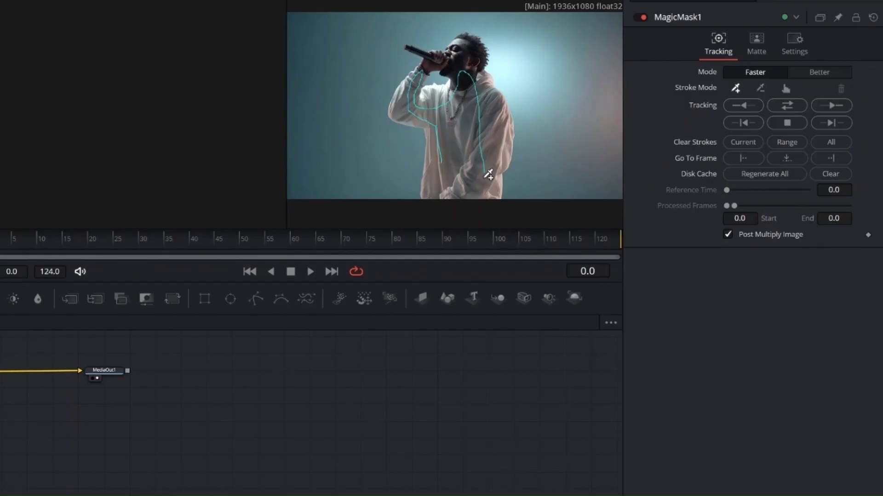
pyautogui.click(819, 72)
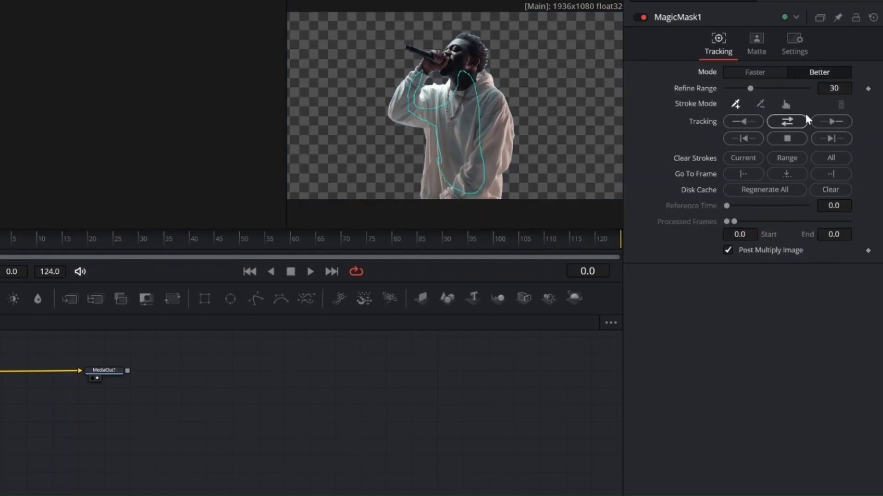
pyautogui.click(788, 122)
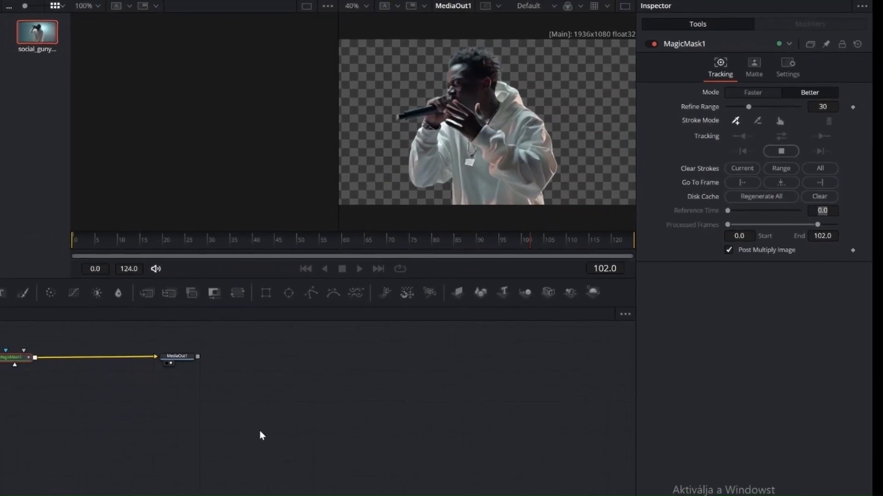
# - Back on the Edit page, apply Directional Blur from Effects to the V3 clip
pyautogui.moveTo(382, 494)
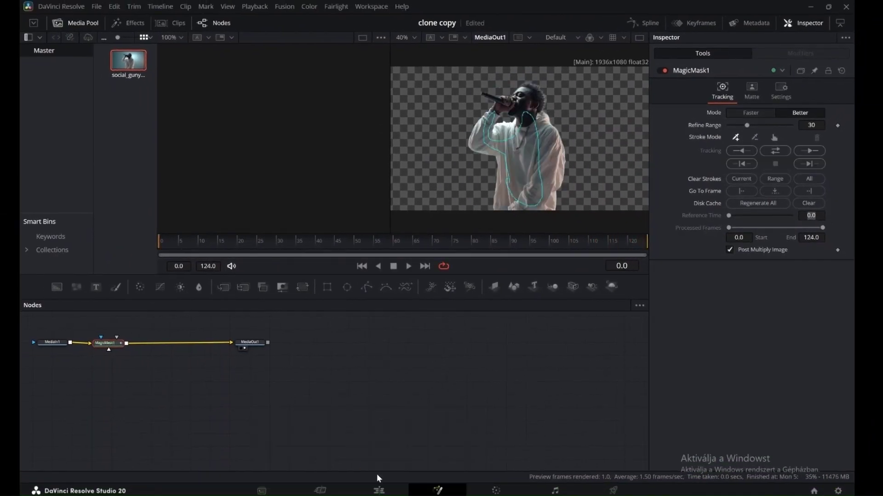
pyautogui.click(380, 491)
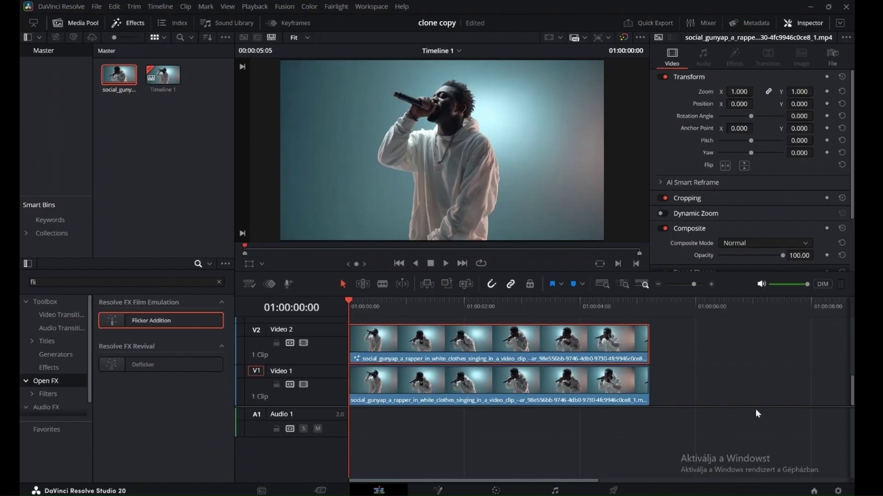
pyautogui.moveTo(852, 400); pyautogui.dragTo(853, 386)
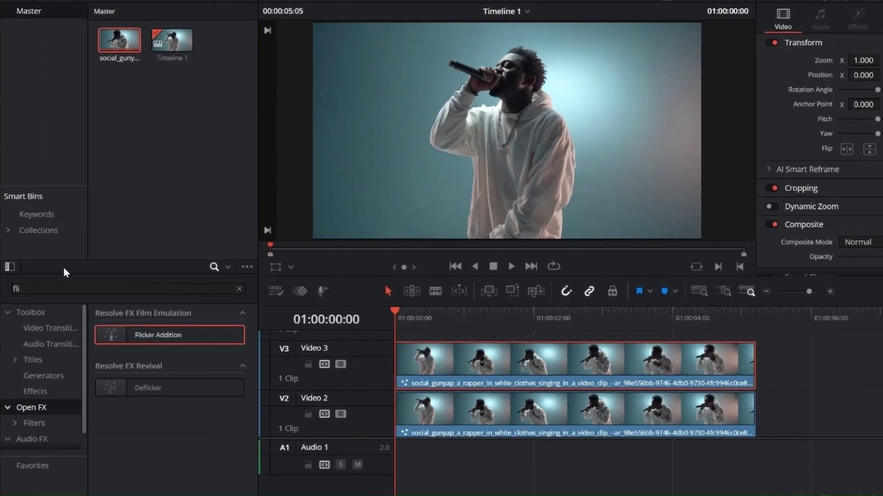
pyautogui.press('BackSpace')
pyautogui.press('BackSpace')
pyautogui.press('BackSpace')
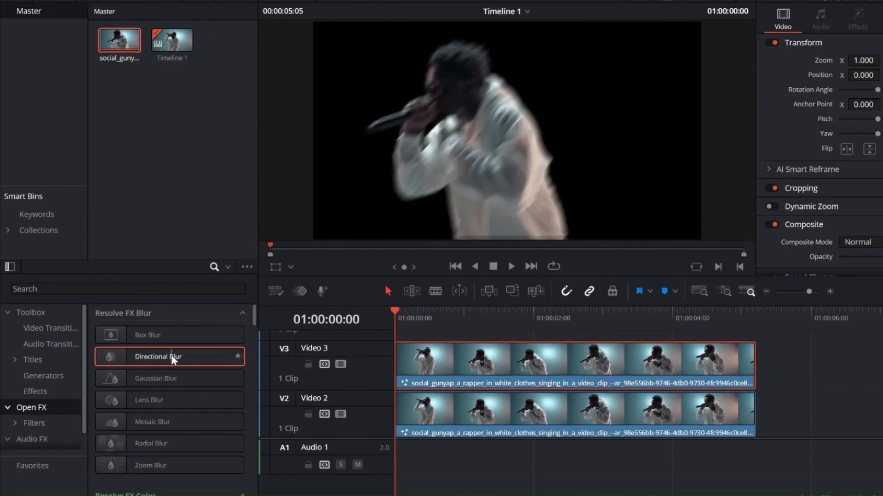
pyautogui.moveTo(172, 355); pyautogui.dragTo(508, 362)
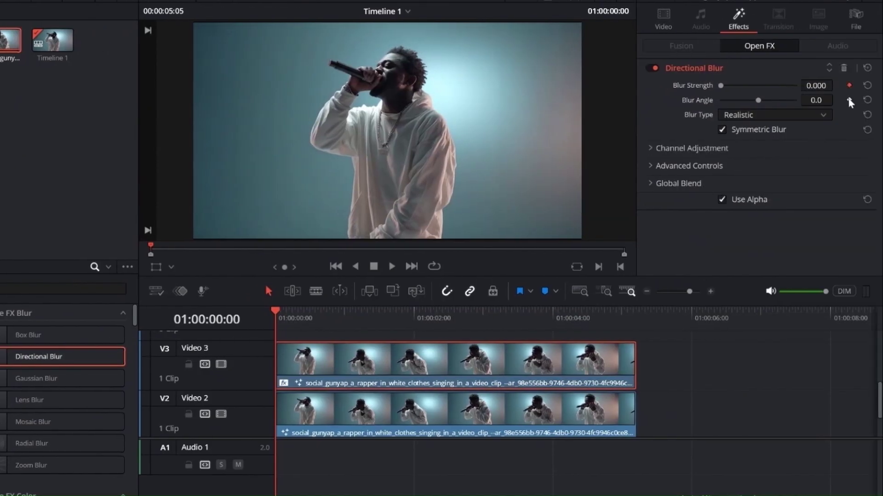
# - Keyframe Blur Strength to 0.7 at 01:00:02:11 and back to 0 at the clip end
pyautogui.moveTo(276, 310); pyautogui.dragTo(447, 313)
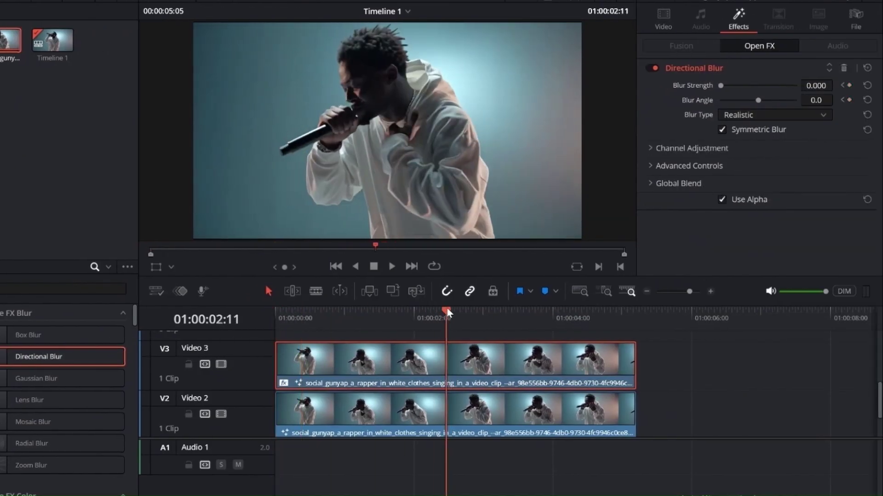
pyautogui.moveTo(813, 87); pyautogui.dragTo(823, 89)
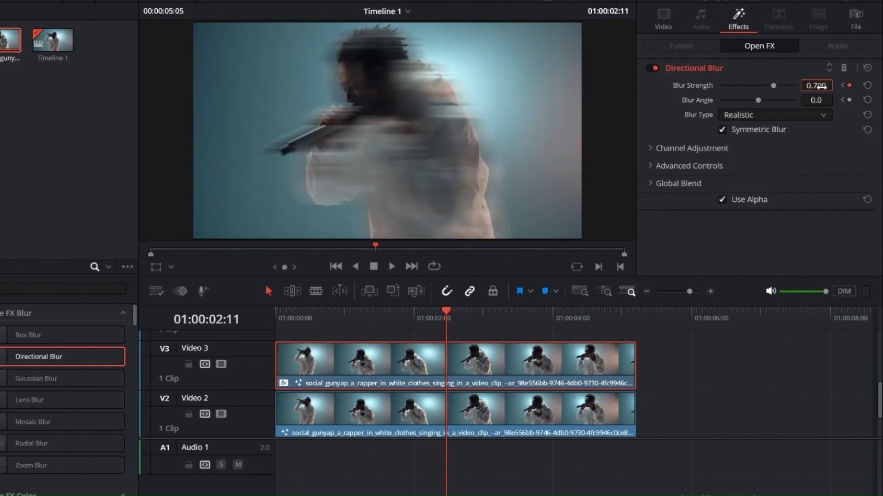
pyautogui.moveTo(460, 310); pyautogui.dragTo(633, 329)
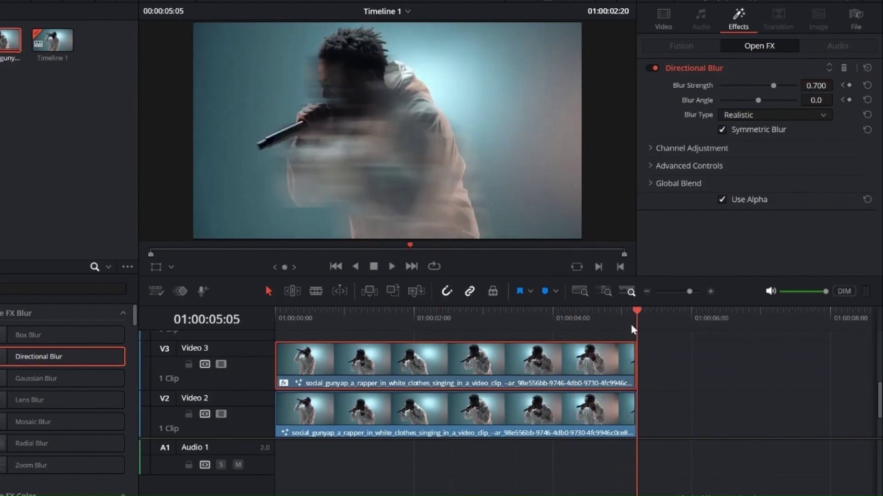
pyautogui.moveTo(773, 86); pyautogui.dragTo(694, 95)
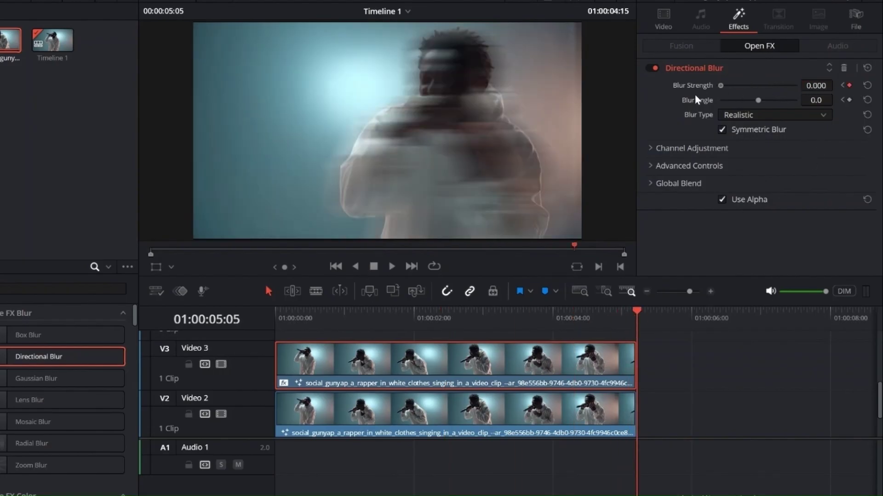
pyautogui.moveTo(636, 348); pyautogui.dragTo(448, 321)
# - Keyframe Position X at 0 at the clip start and 600 at 01:00:02:11
pyautogui.click(665, 19)
pyautogui.click(849, 74)
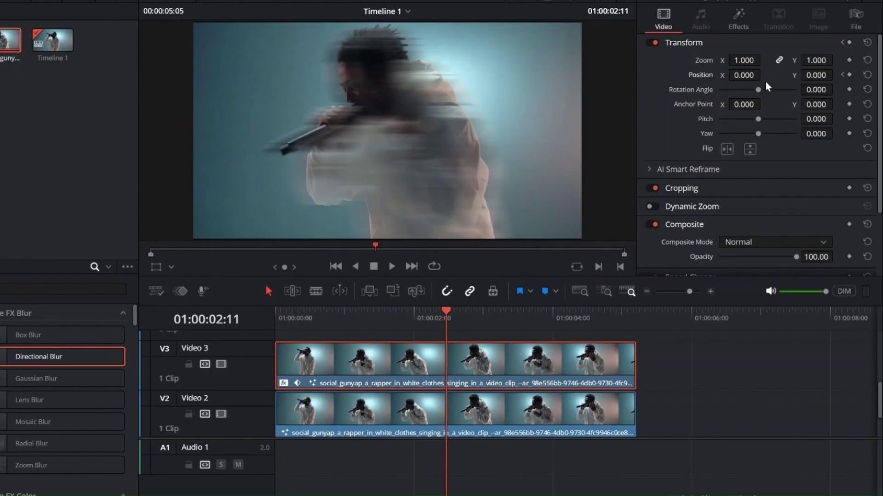
pyautogui.click(745, 76)
pyautogui.write('600')
pyautogui.press('Return')
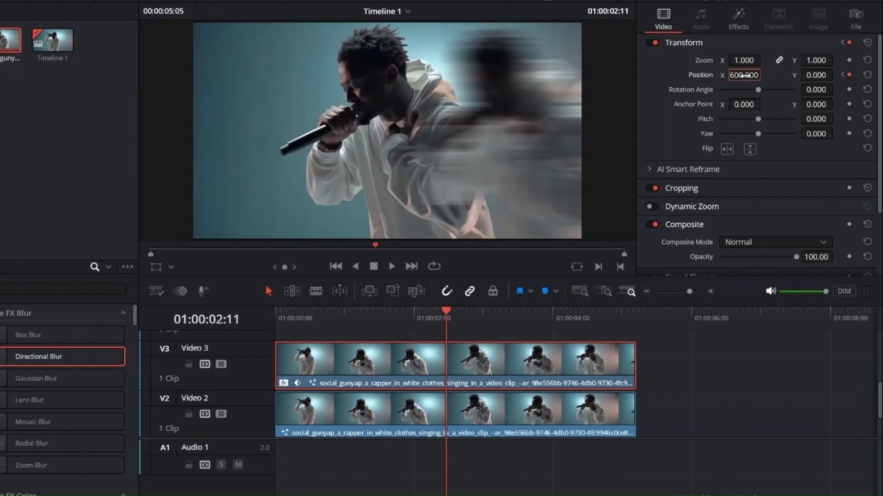
# - Set Position X back to 0 at the clip end and play the motion from the start
pyautogui.moveTo(463, 303); pyautogui.dragTo(631, 321)
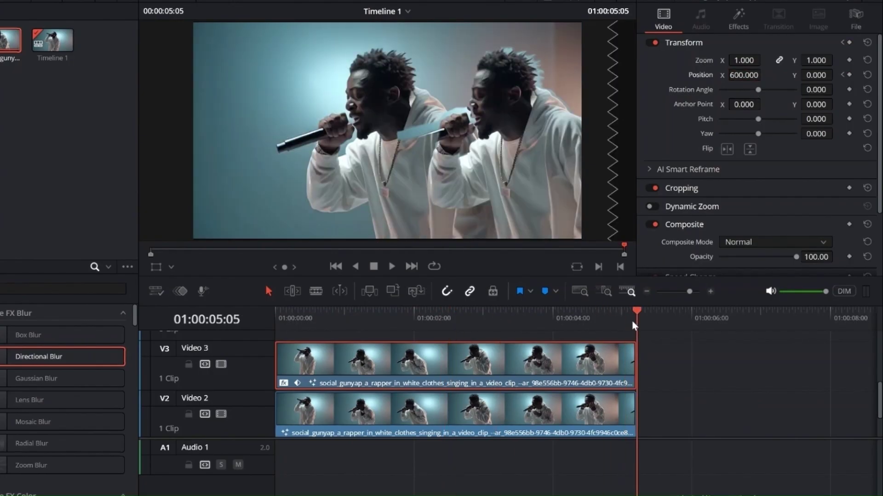
pyautogui.click(734, 75)
pyautogui.write('0')
pyautogui.press('Return')
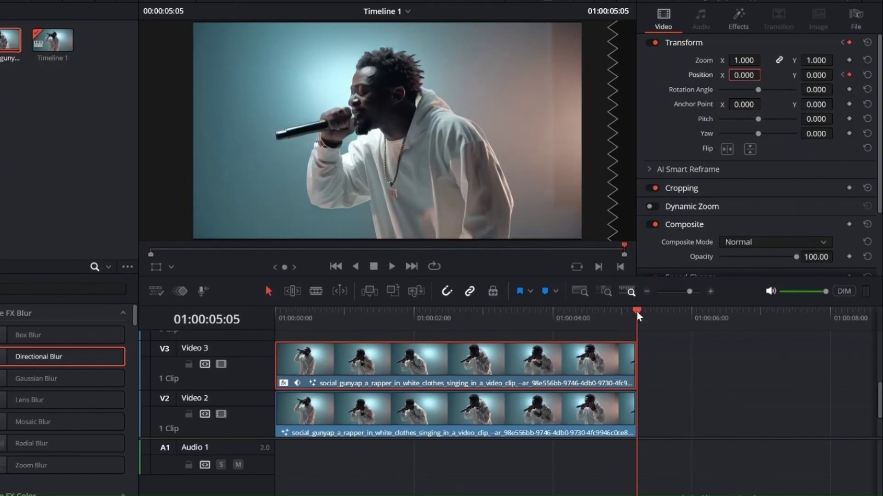
pyautogui.moveTo(636, 311); pyautogui.dragTo(271, 353)
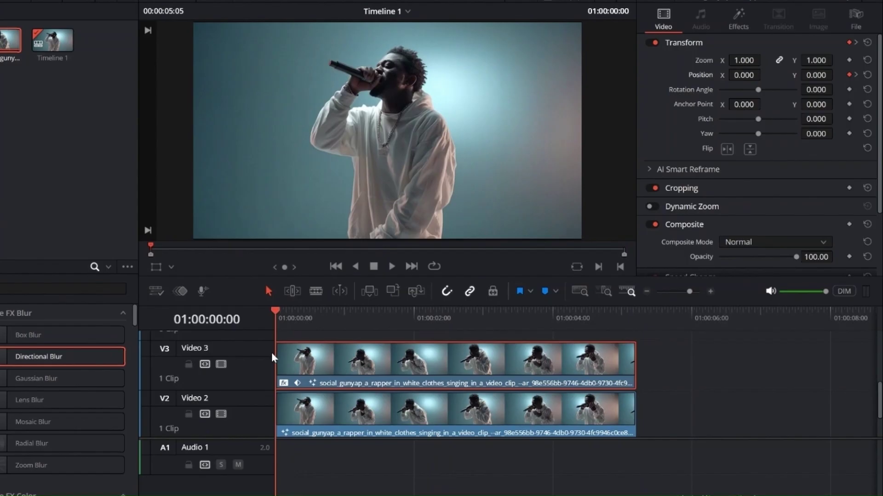
pyautogui.click(390, 265)
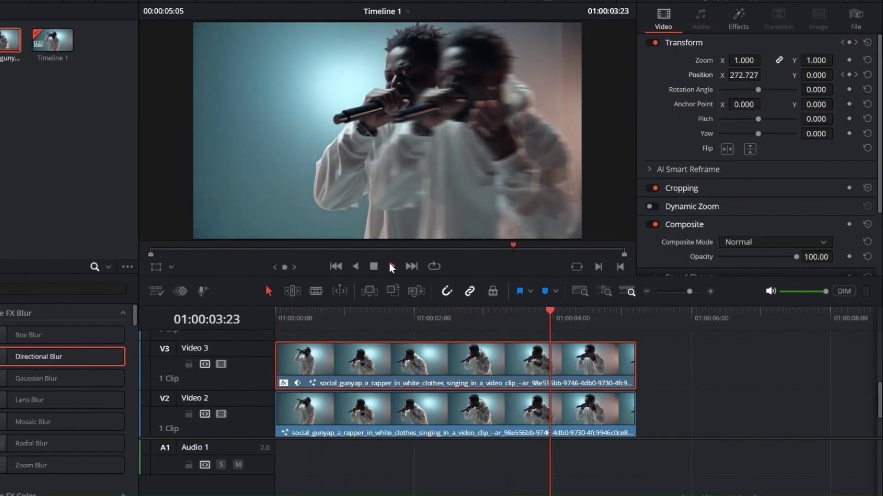
# - Disable track V2, then add a Duplicate node in the Fusion composition
pyautogui.click(221, 414)
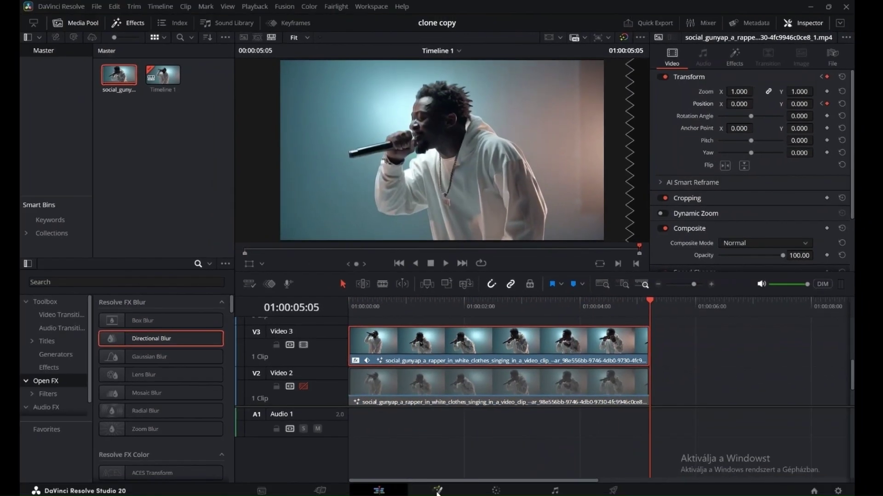
pyautogui.click(437, 491)
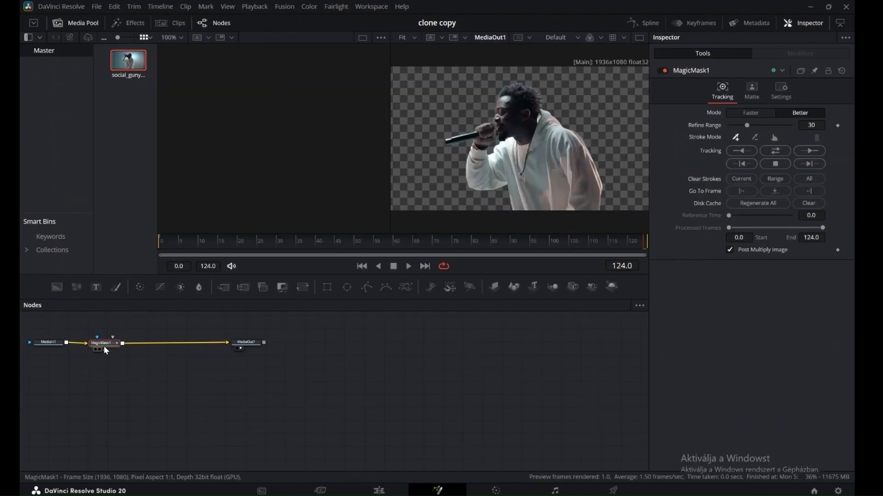
pyautogui.hotkey('shift', 'space')
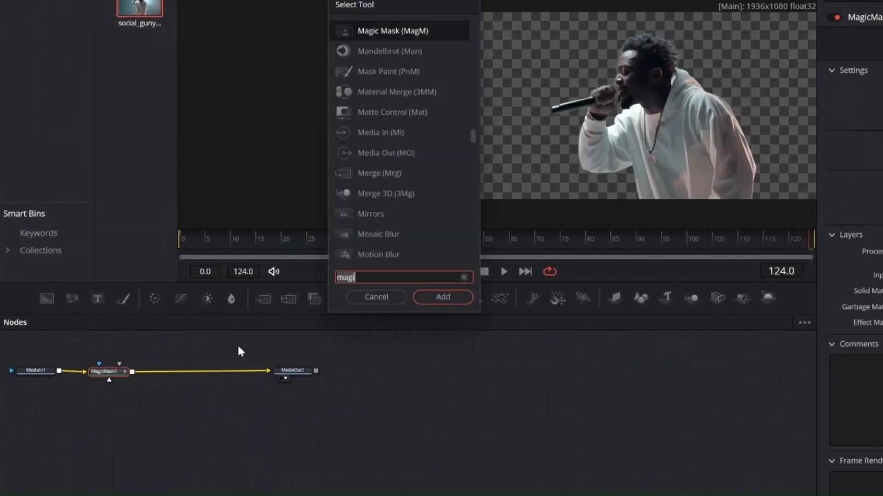
pyautogui.press('BackSpace')
pyautogui.write('duplica')
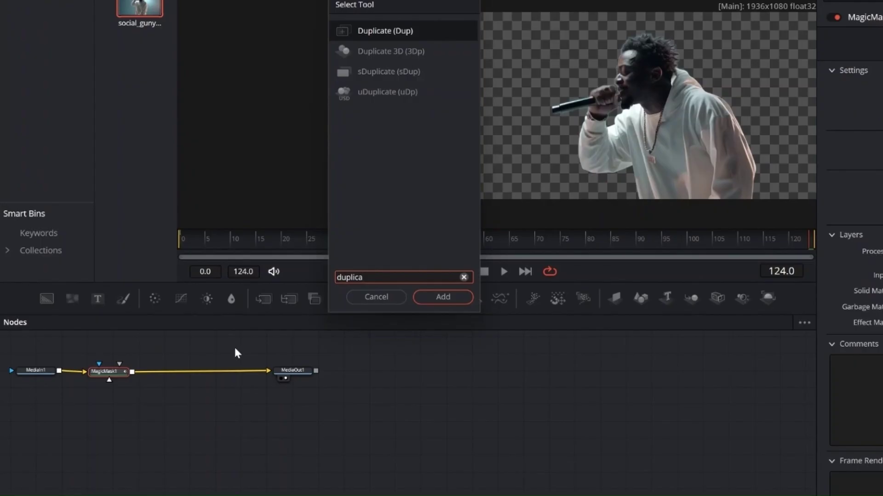
pyautogui.click(443, 297)
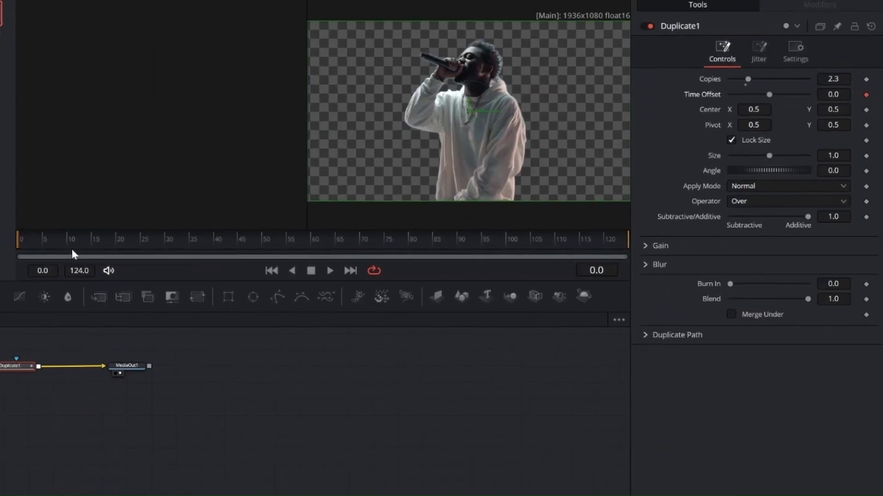
# - Keyframe Time Offset to 2.2 at frames 30 and 90, and 0 at frame 124
pyautogui.moveTo(18, 238); pyautogui.dragTo(170, 241)
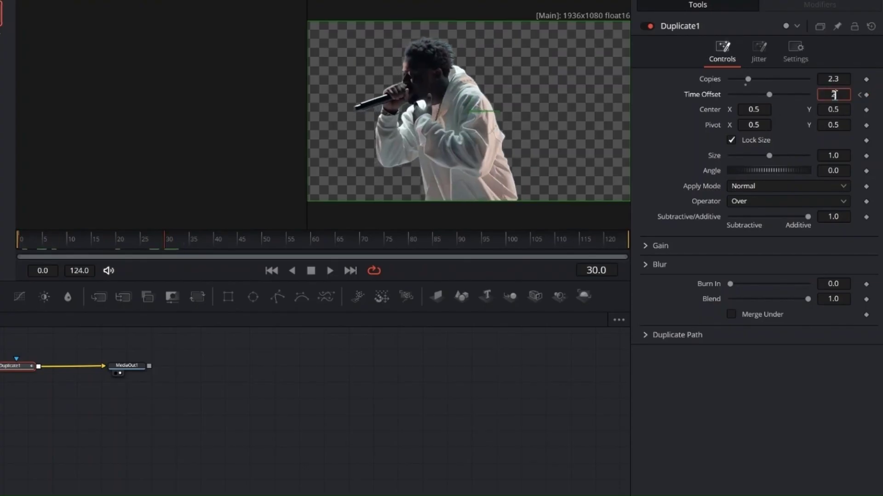
pyautogui.press('Tab')
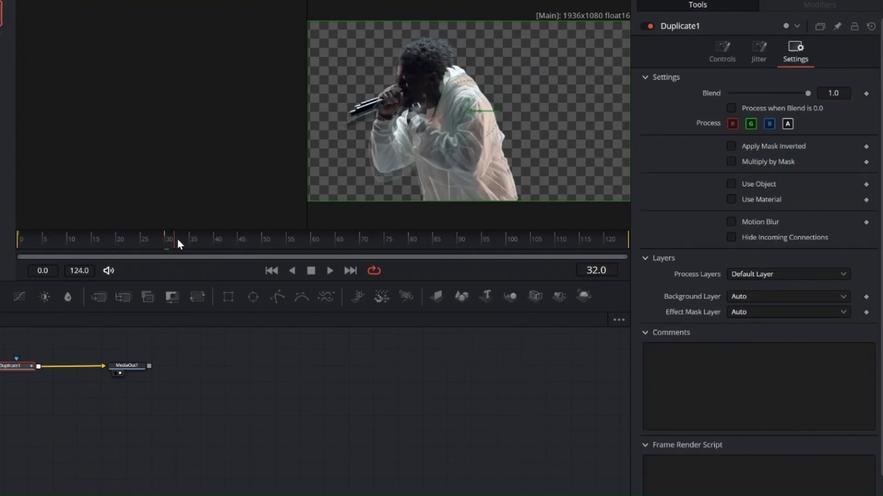
pyautogui.moveTo(177, 242); pyautogui.dragTo(459, 242)
pyautogui.click(720, 55)
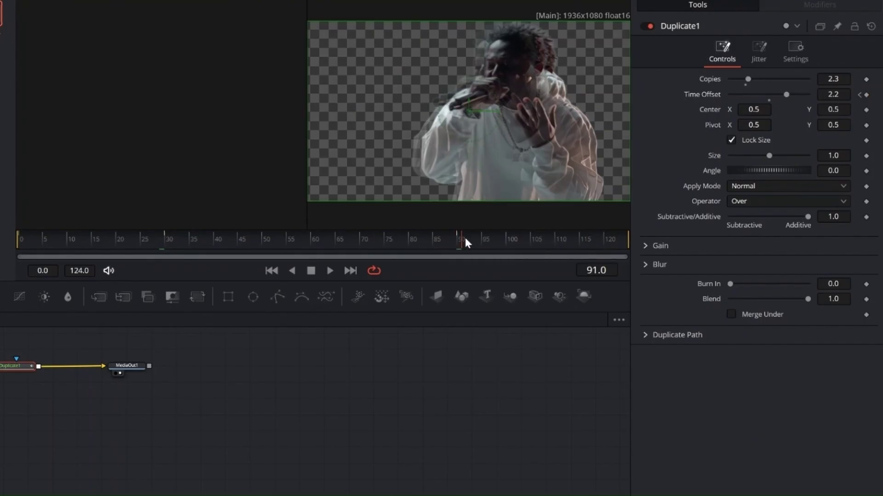
pyautogui.moveTo(465, 239); pyautogui.dragTo(641, 245)
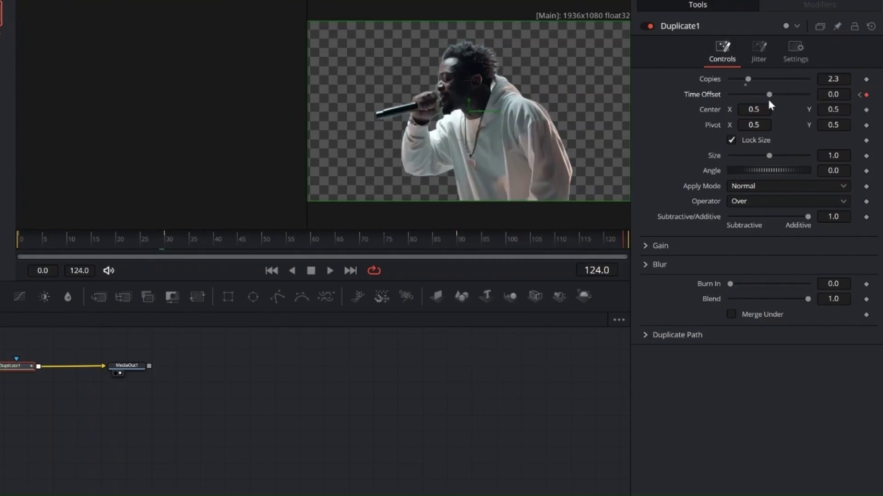
# - Animate Duplicate1's Blend and keyframe it at 0 on frame 0
pyautogui.rightClick(621, 238)
pyautogui.moveTo(560, 239); pyautogui.dragTo(164, 239)
pyautogui.click(794, 52)
pyautogui.click(16, 259)
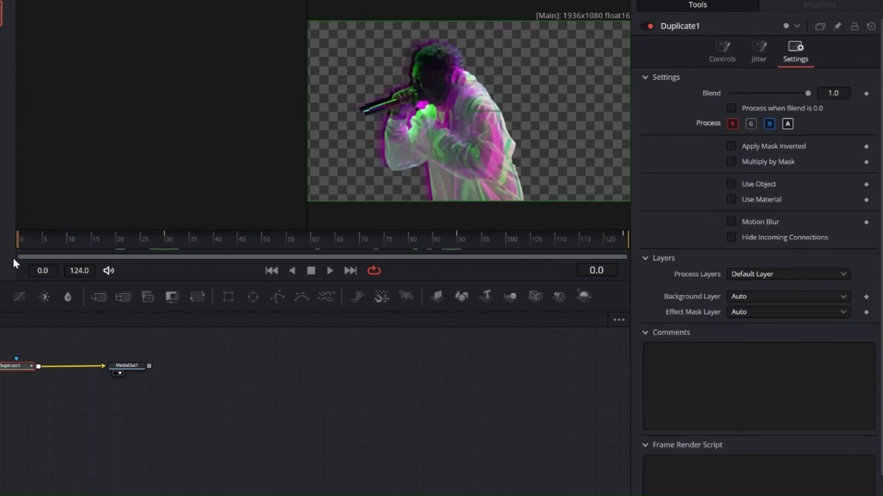
pyautogui.rightClick(803, 92)
pyautogui.moveTo(796, 95); pyautogui.dragTo(717, 96)
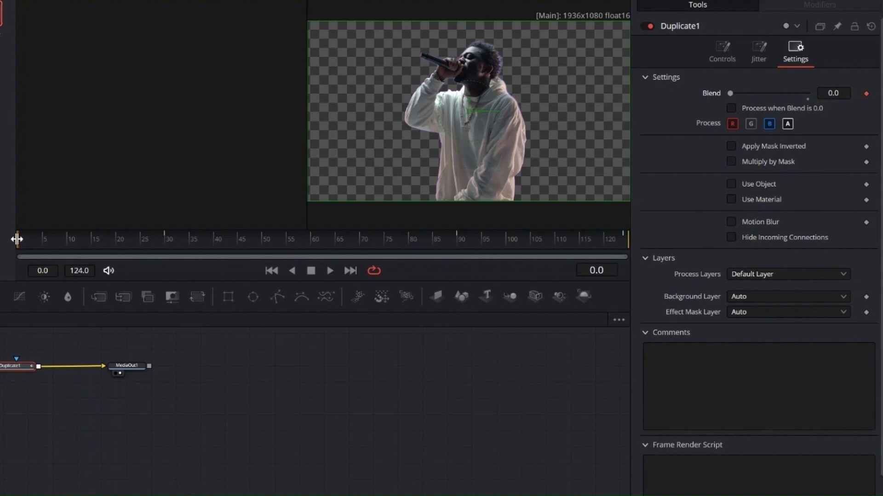
# - Keyframe Blend at 1.0 on frames 30 and 90, 0 at 124, and play the result
pyautogui.moveTo(16, 239); pyautogui.dragTo(166, 238)
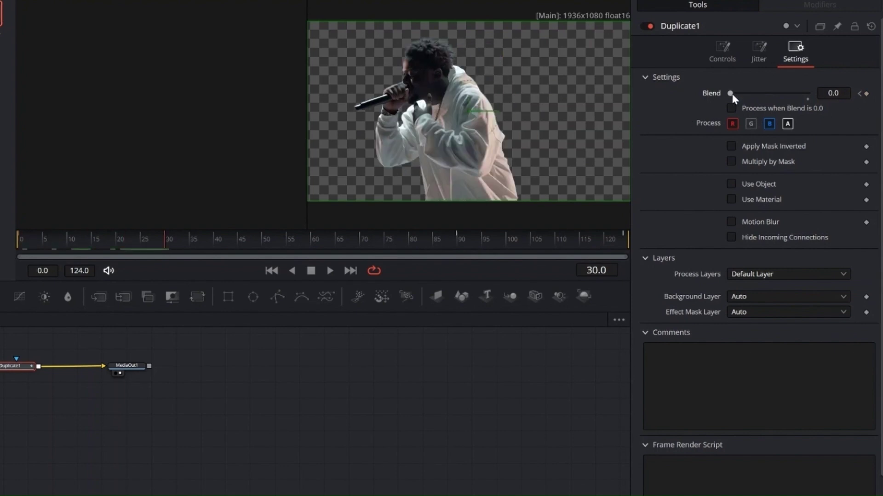
pyautogui.moveTo(729, 93); pyautogui.dragTo(844, 104)
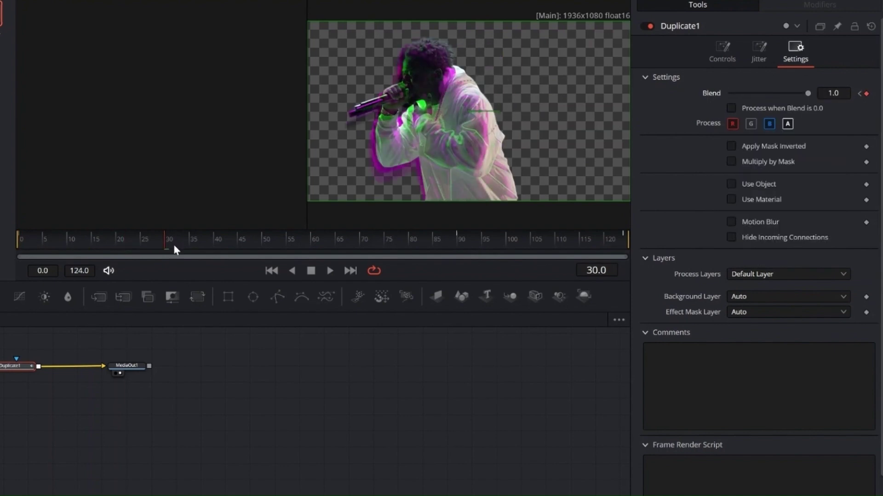
pyautogui.moveTo(166, 248); pyautogui.dragTo(456, 238)
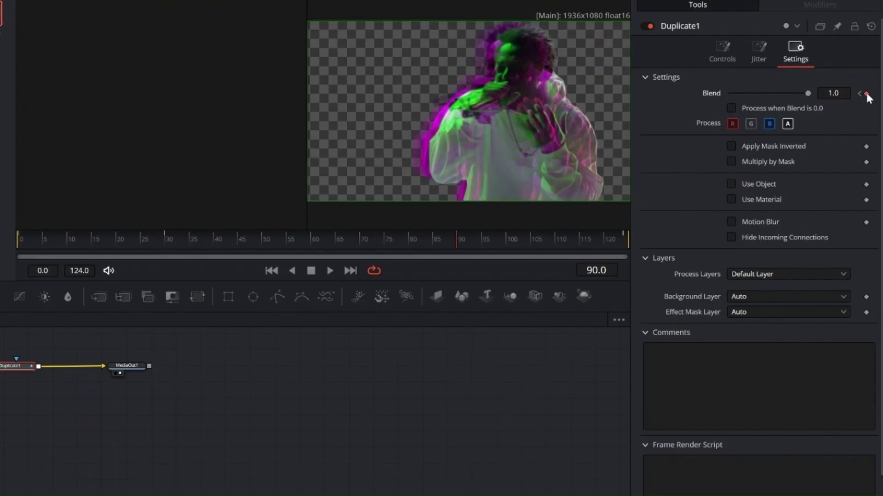
pyautogui.rightClick(456, 239)
pyautogui.click(465, 236)
pyautogui.click(624, 238)
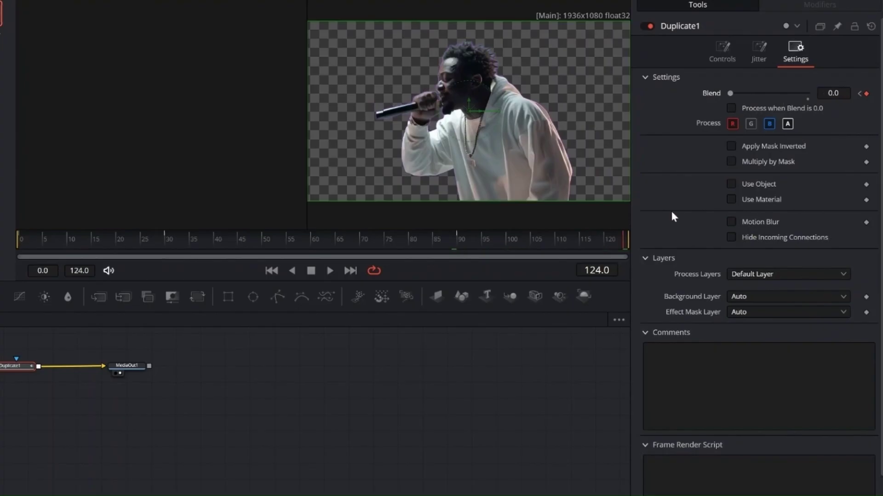
pyautogui.click(329, 270)
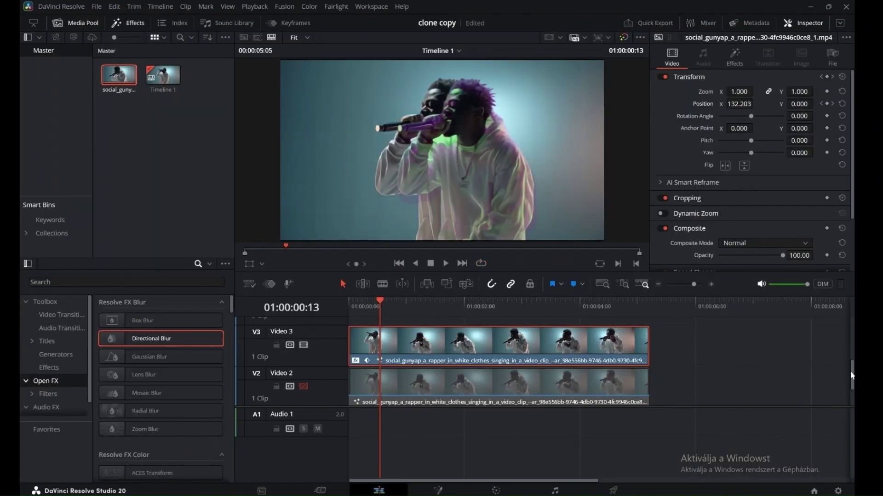
# - Set the Video 4 clip's Position X to -600 at its mid-clip keyframe, then scroll to the lower tracks
pyautogui.click(501, 365)
pyautogui.moveTo(387, 303); pyautogui.dragTo(492, 310)
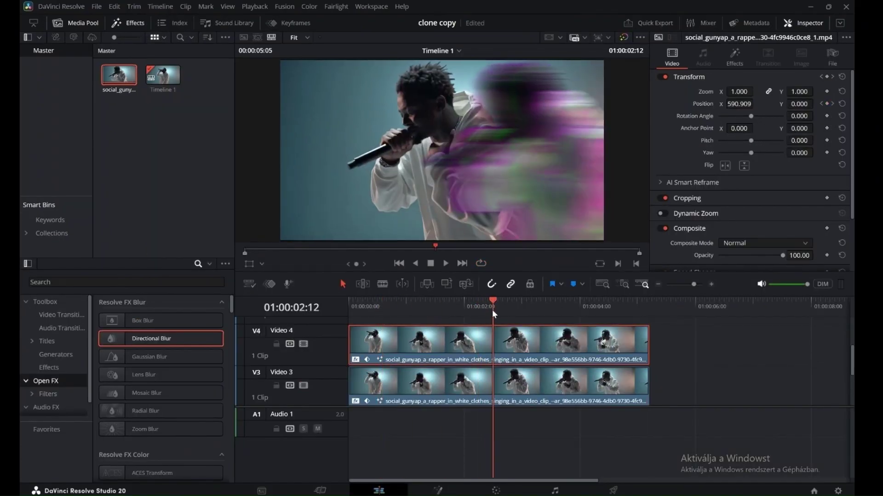
pyautogui.click(832, 104)
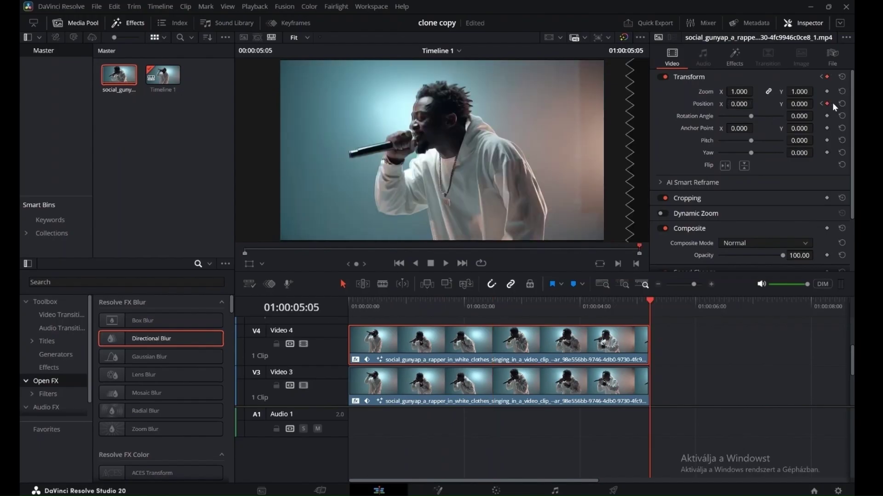
pyautogui.click(821, 104)
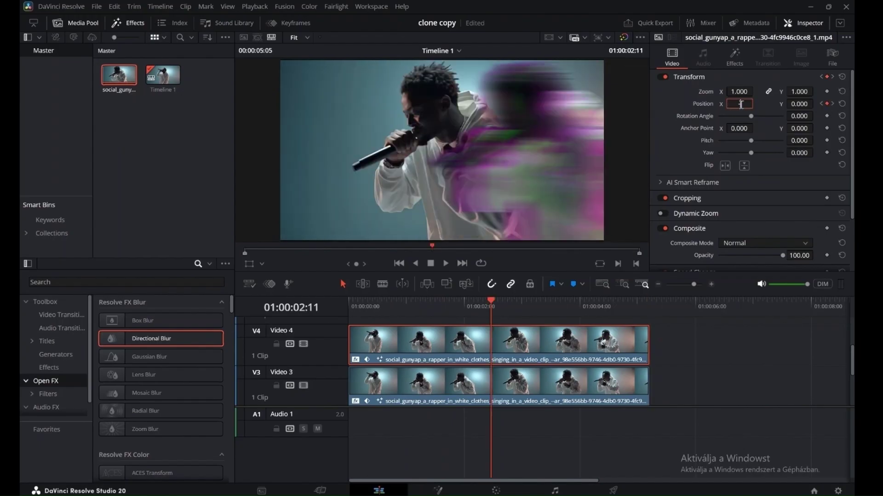
pyautogui.press('Return')
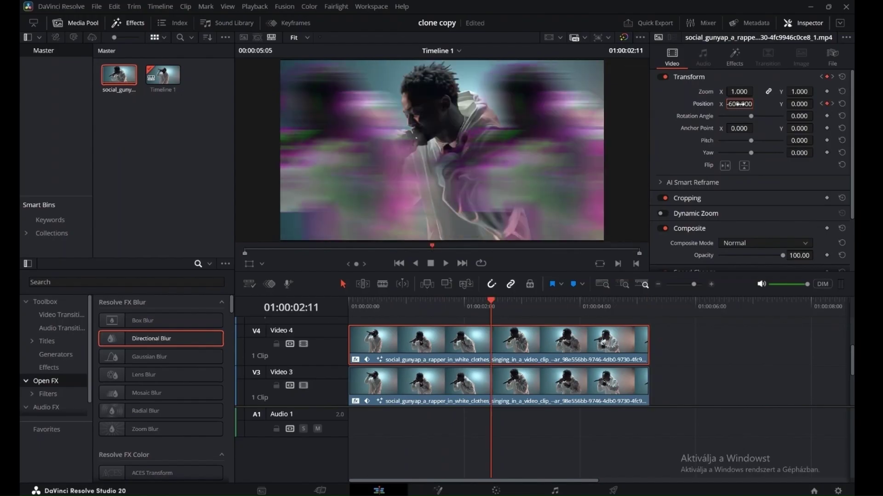
pyautogui.scroll(-3, 845, 355)
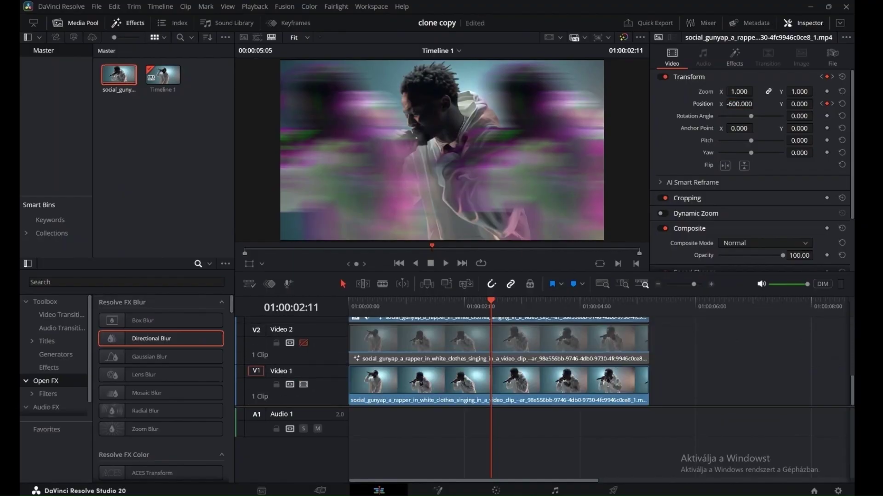
pyautogui.moveTo(508, 346); pyautogui.dragTo(509, 315)
# - Play the timeline from the start to preview the blur
pyautogui.scroll(2, 725, 341)
pyautogui.click(594, 325)
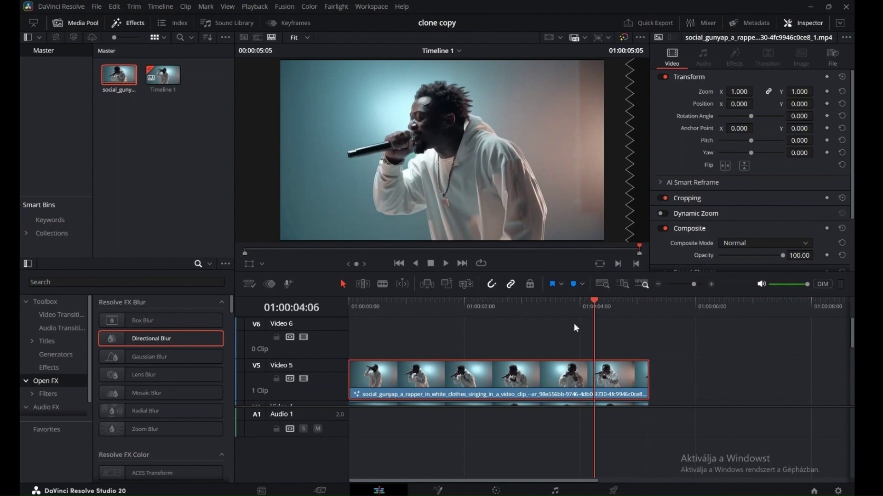
pyautogui.press('Home')
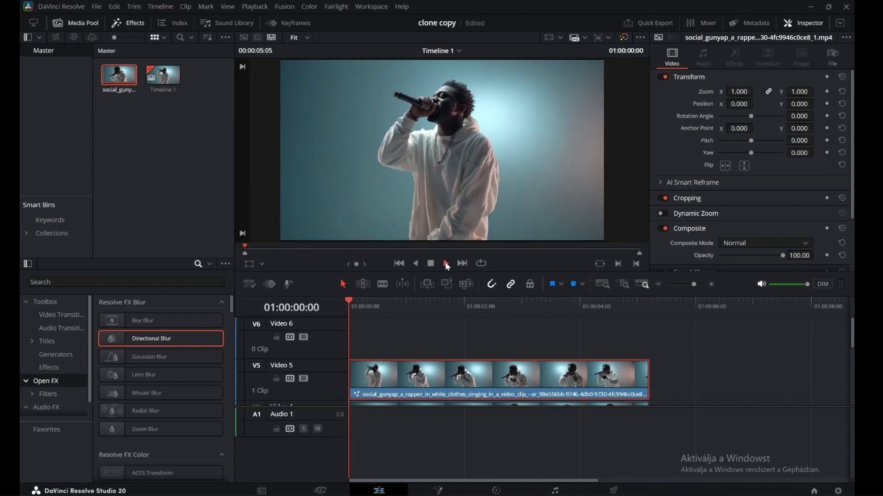
pyautogui.click(445, 263)
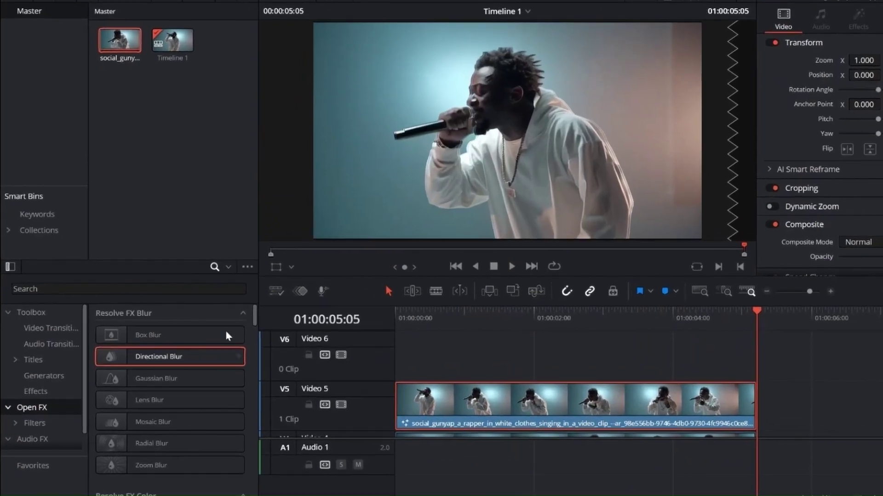
# - Filter Effects by 'fl', drop Flicker Addition onto the Video 5 clip, then select the Video 1 clip
pyautogui.click(55, 288)
pyautogui.write('fl')
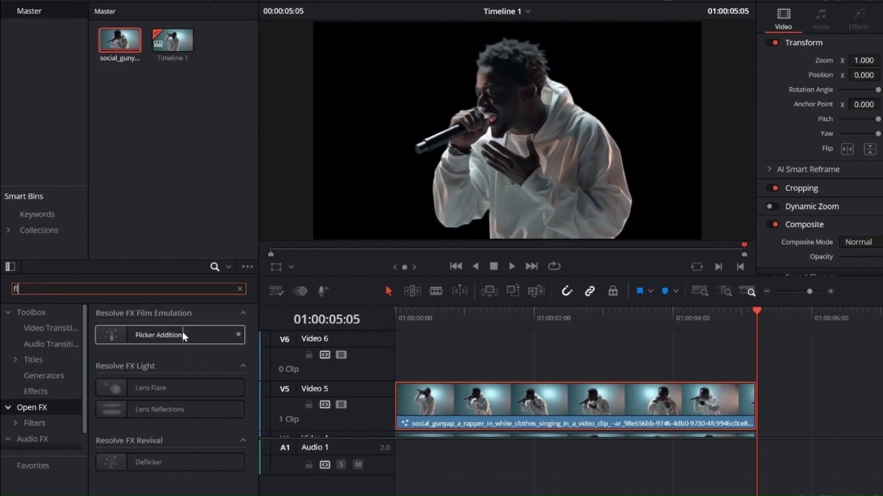
pyautogui.moveTo(182, 332); pyautogui.dragTo(470, 402)
pyautogui.moveTo(757, 317); pyautogui.dragTo(393, 351)
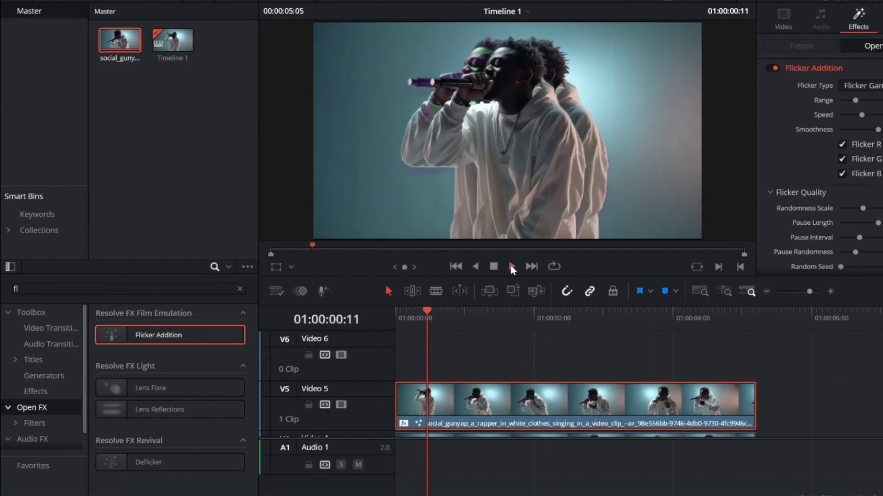
pyautogui.scroll(-4, 364, 444)
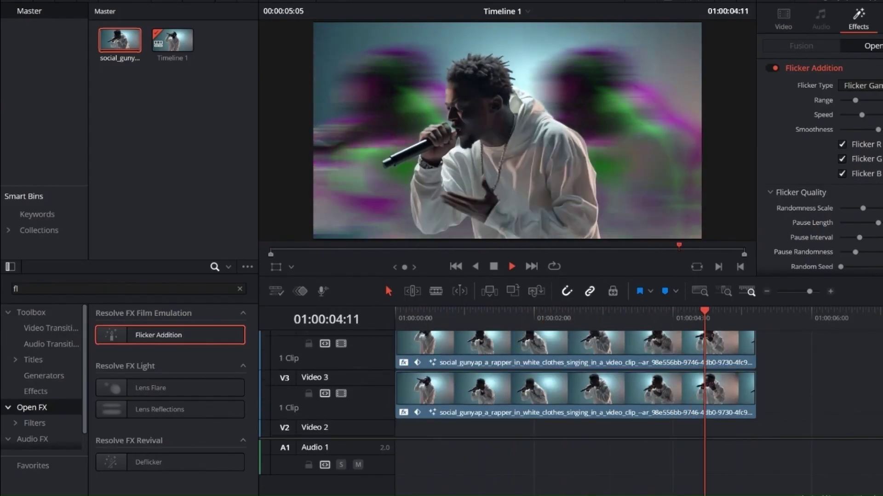
pyautogui.click(400, 428)
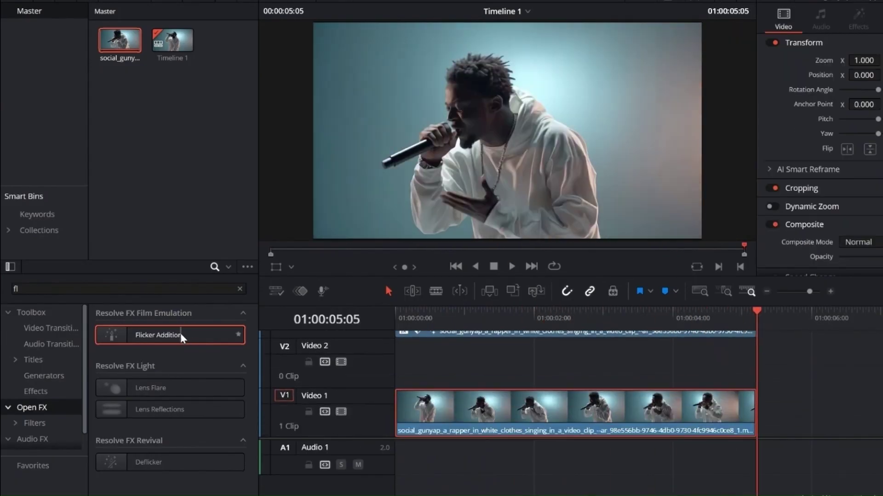
# - Add Flicker Addition to the Video 1 clip and split it at 01:00:02:12
pyautogui.moveTo(180, 333); pyautogui.dragTo(570, 406)
pyautogui.click(437, 293)
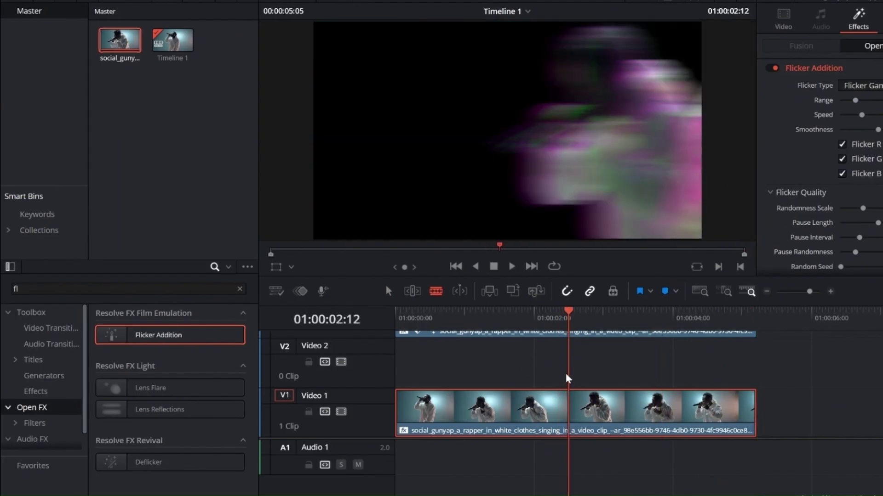
pyautogui.click(569, 409)
# - Search Effects for 'blur' and place a Stretch Blur transition on the cut
pyautogui.doubleClick(59, 289)
pyautogui.write('blur')
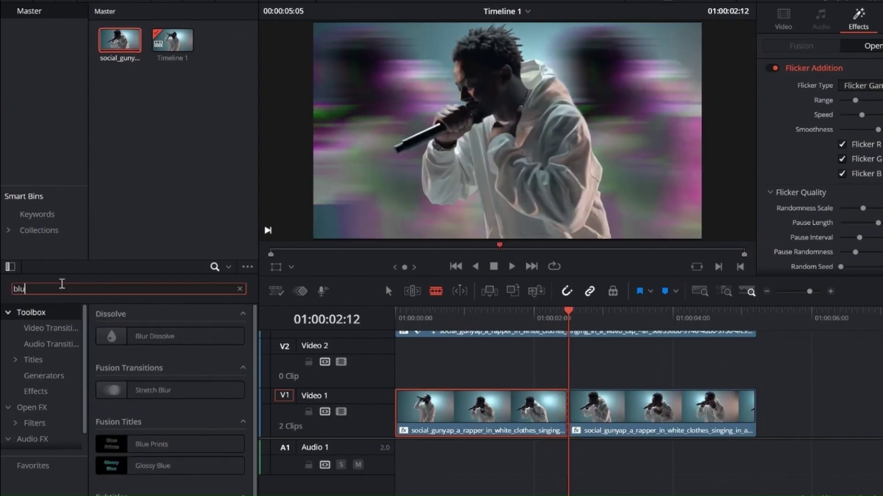
pyautogui.moveTo(147, 394); pyautogui.dragTo(615, 407)
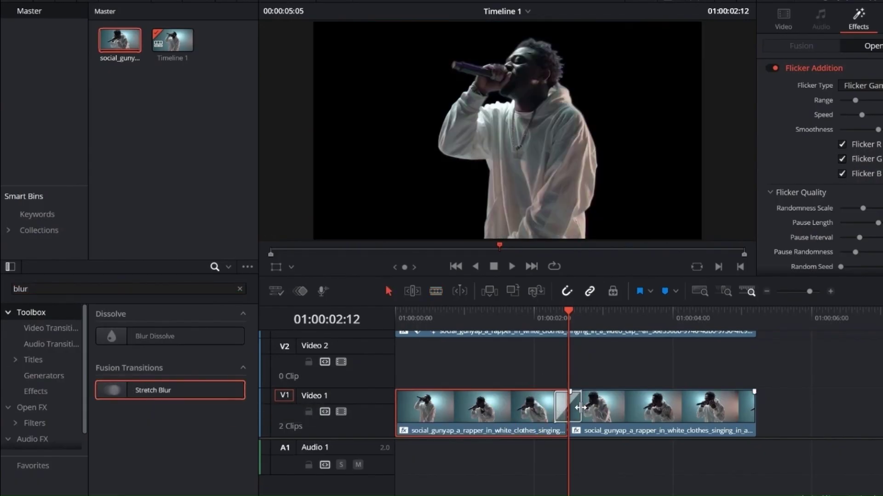
# - Rewind the timeline, then run Generative Fill on the car selection to erase the Ferrari
pyautogui.press('Home')
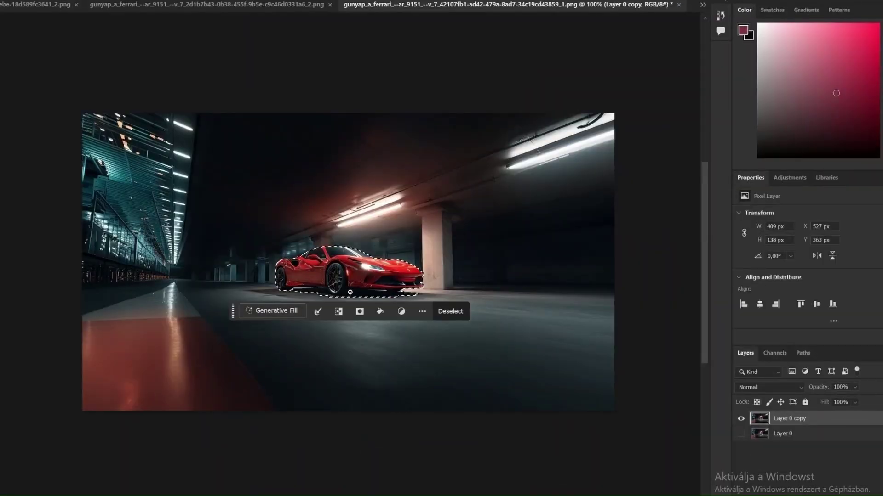
pyautogui.click(268, 311)
pyautogui.click(455, 314)
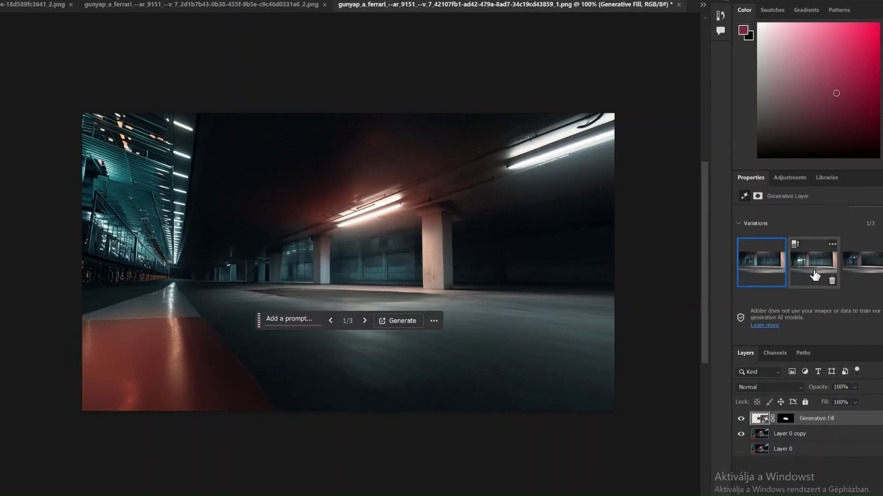
# - Copy the Ferrari from Layer 0 onto its own Layer 1 and hide the other layers
pyautogui.click(740, 449)
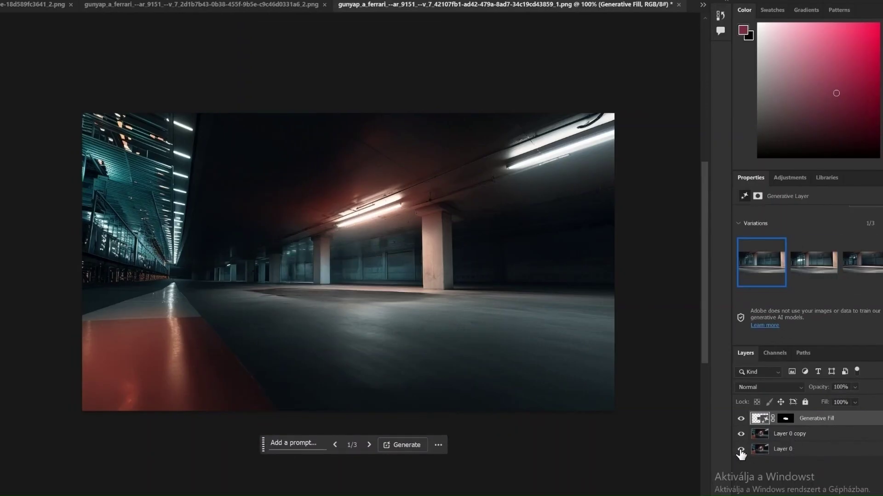
pyautogui.moveTo(741, 434); pyautogui.dragTo(741, 419)
pyautogui.click(782, 449)
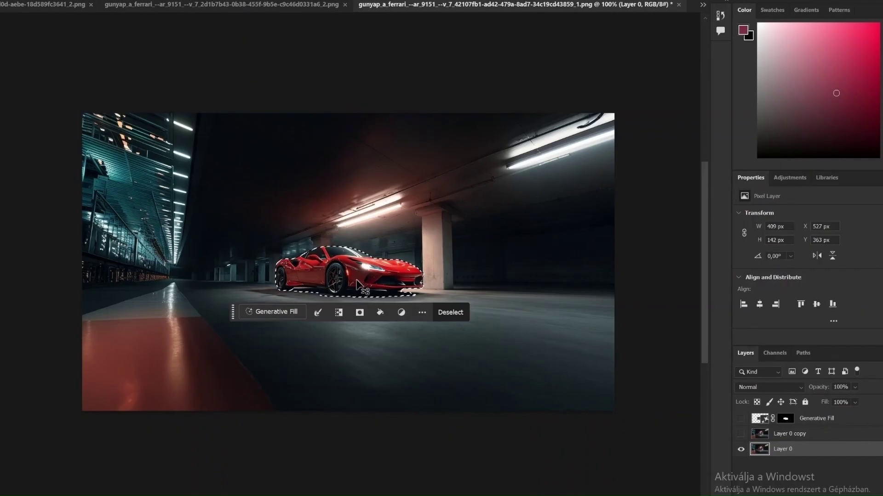
pyautogui.hotkey('ctrl', 'j')
pyautogui.click(741, 465)
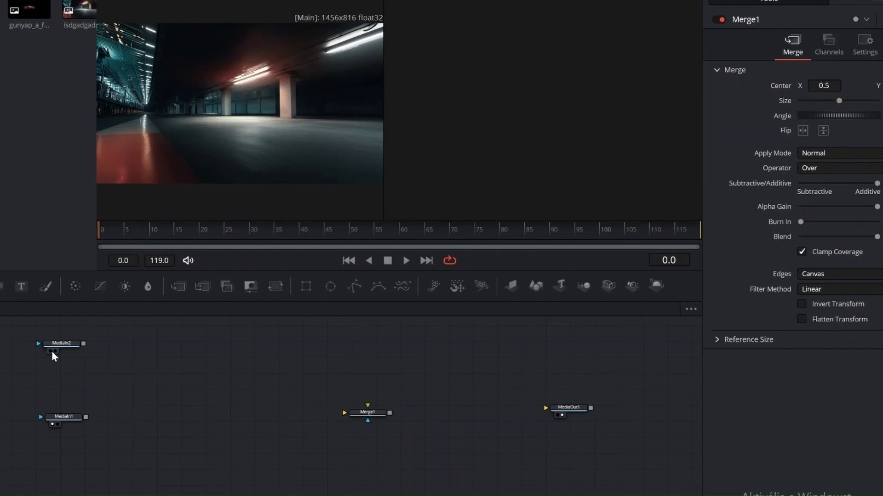
# - Wire MediaIn2 as Merge1's foreground, MediaIn1 as background, and Merge1 into MediaOut1
pyautogui.click(52, 351)
pyautogui.moveTo(83, 344); pyautogui.dragTo(368, 405)
pyautogui.moveTo(85, 417); pyautogui.dragTo(344, 413)
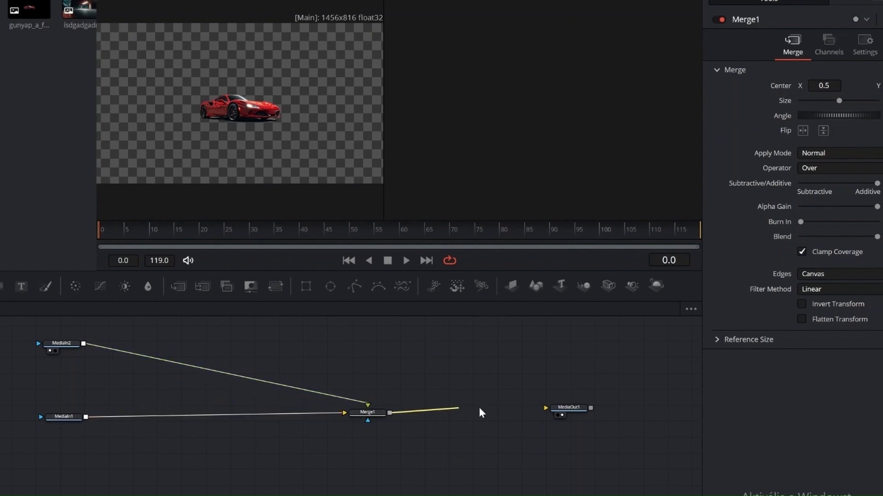
pyautogui.moveTo(479, 409); pyautogui.dragTo(545, 407)
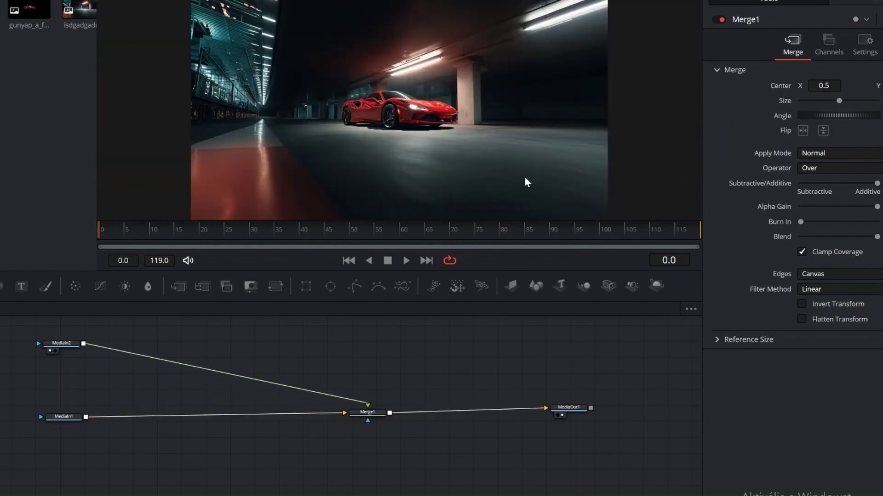
# - Unplug the car's MediaIn2 from Merge1's foreground so only the garage shows
pyautogui.click(64, 345)
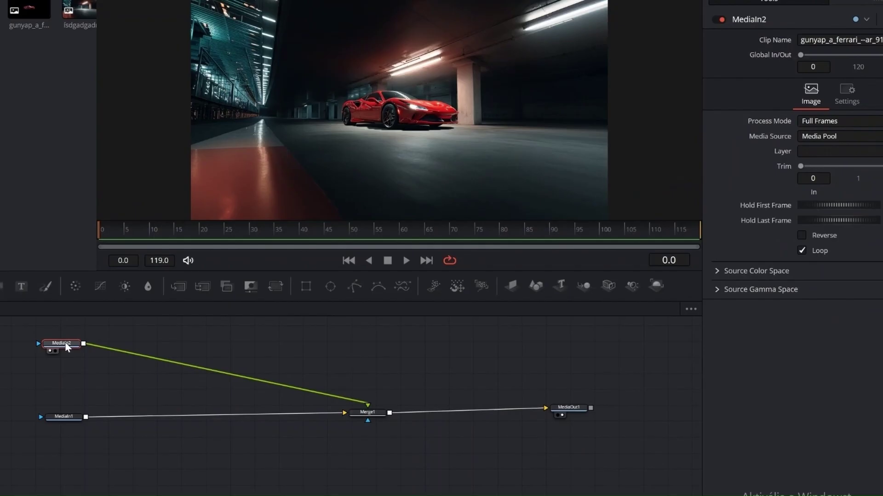
pyautogui.click(170, 474)
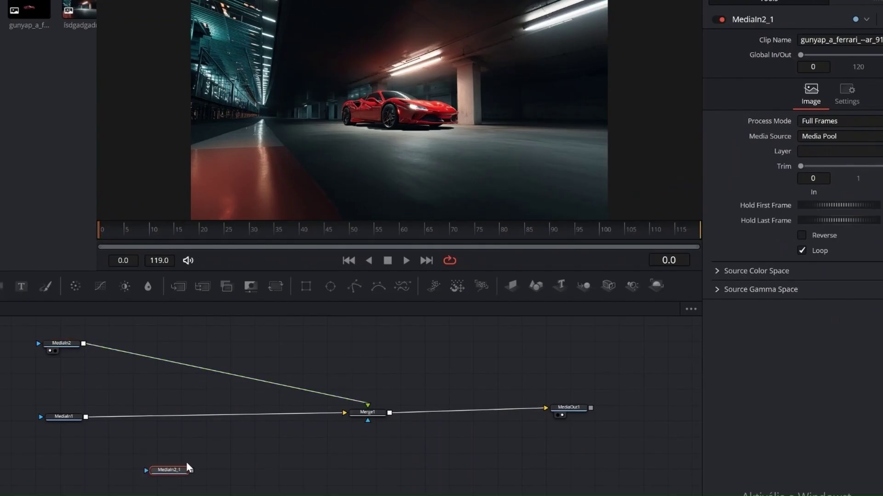
pyautogui.moveTo(368, 404); pyautogui.dragTo(192, 379)
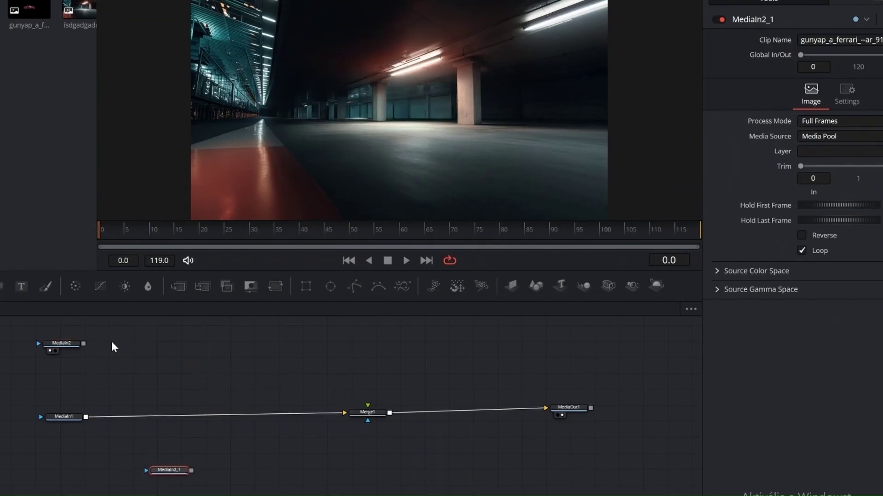
# - Add a pRender node above Merge1 and connect its output into Merge1
pyautogui.hotkey('shift', 'space')
pyautogui.write('prender')
pyautogui.click(350, 284)
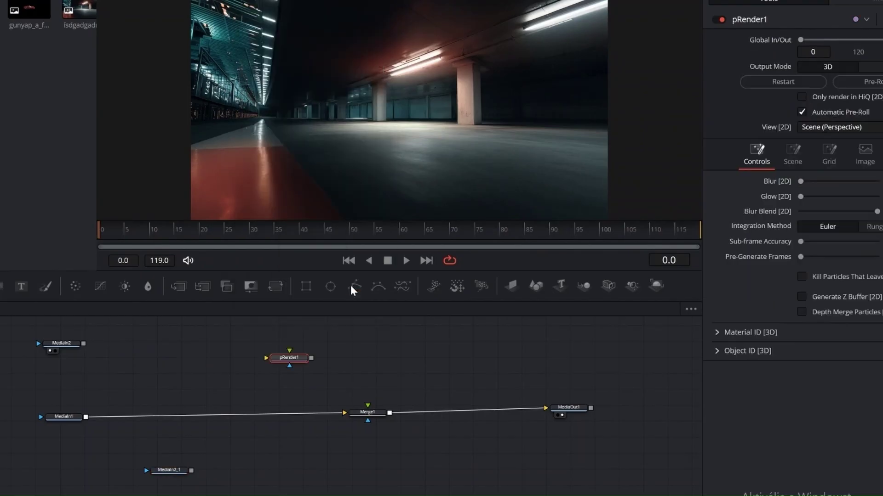
pyautogui.rightClick(292, 362)
pyautogui.moveTo(283, 361); pyautogui.dragTo(368, 405)
pyautogui.moveTo(349, 357); pyautogui.dragTo(379, 354)
# - Add a pImageEmitter node after MediaIn2, placed to its right
pyautogui.click(67, 345)
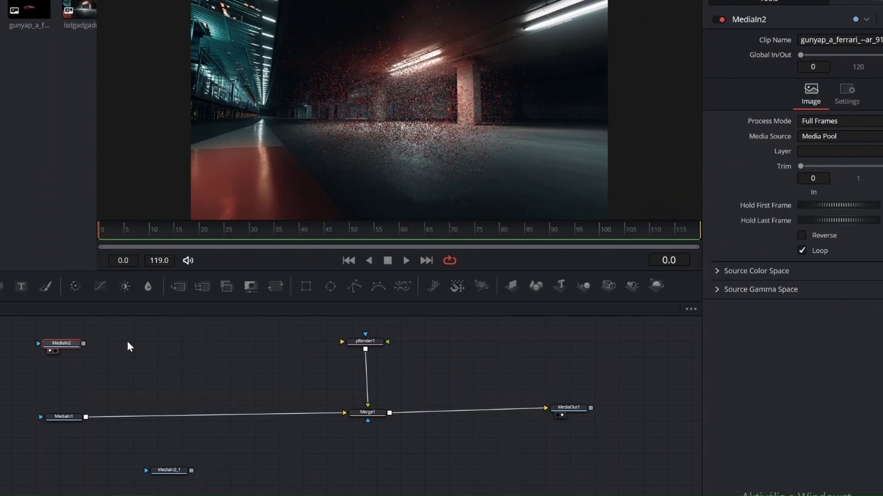
pyautogui.hotkey('shift', 'space')
pyautogui.write('pim')
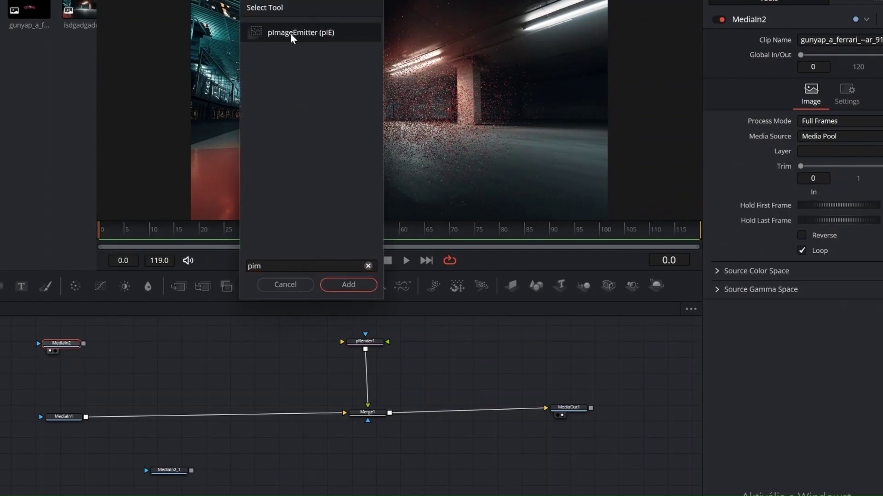
pyautogui.click(290, 33)
pyautogui.click(354, 285)
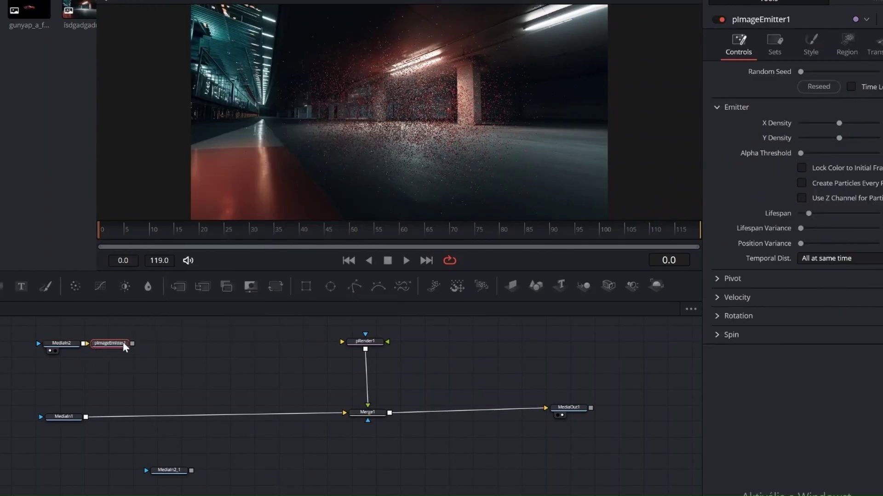
pyautogui.moveTo(122, 342); pyautogui.dragTo(159, 346)
# - Add a pTurbulence node after the image emitter
pyautogui.hotkey('shift', 'space')
pyautogui.write('pt')
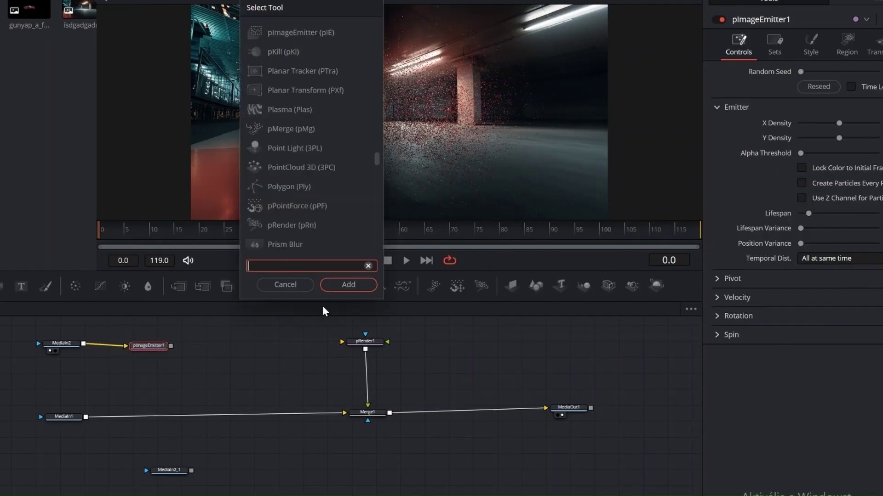
pyautogui.click(306, 149)
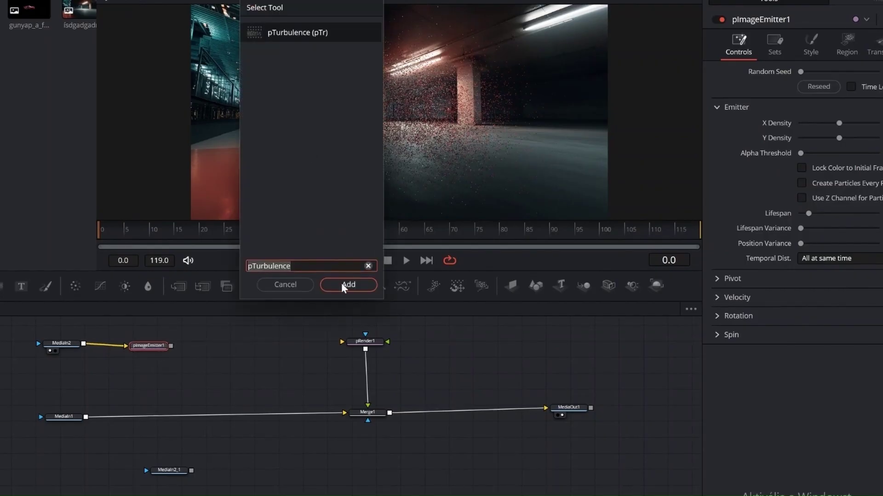
pyautogui.click(345, 284)
pyautogui.moveTo(203, 348); pyautogui.dragTo(301, 345)
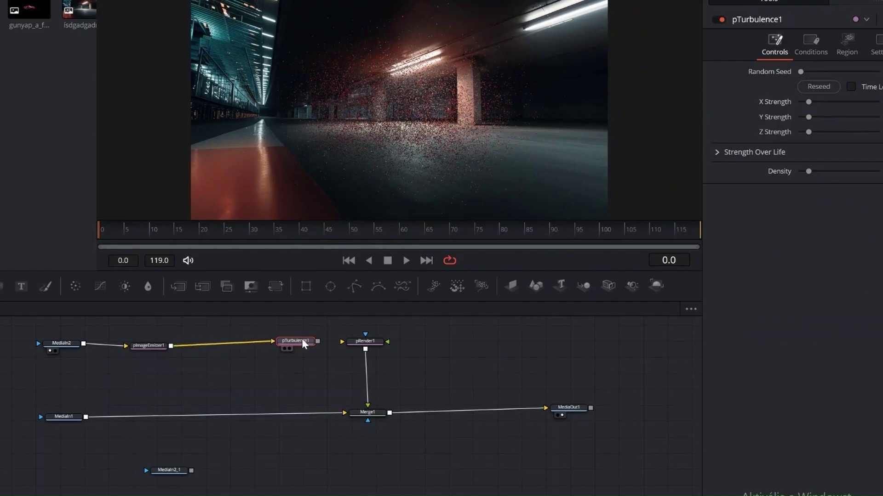
# - Insert pFriction1 between emitter and turbulence, and link pTurbulence1 into pRender1
pyautogui.click(142, 345)
pyautogui.hotkey('shift', 'space')
pyautogui.press('BackSpace')
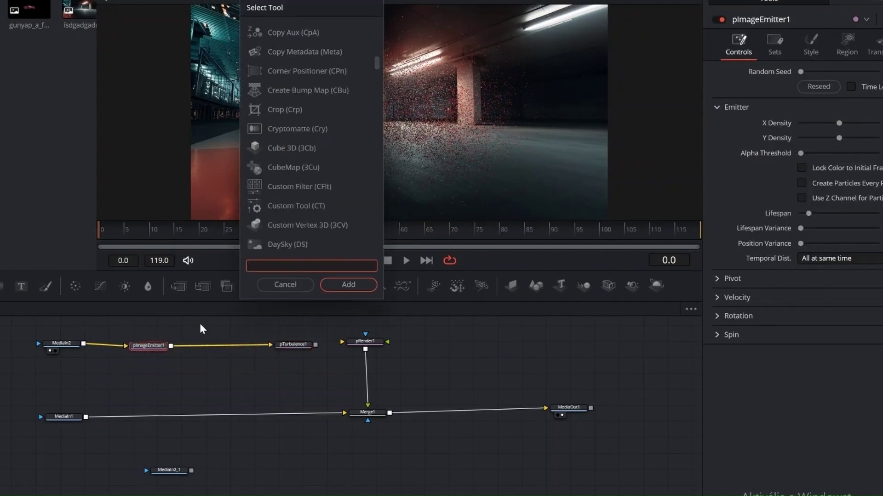
pyautogui.write('pf')
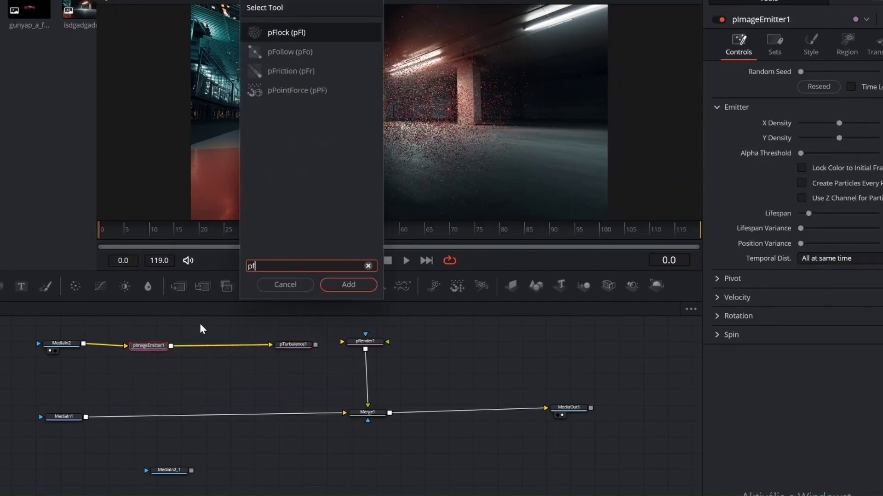
pyautogui.click(281, 70)
pyautogui.click(348, 284)
pyautogui.moveTo(315, 345); pyautogui.dragTo(341, 342)
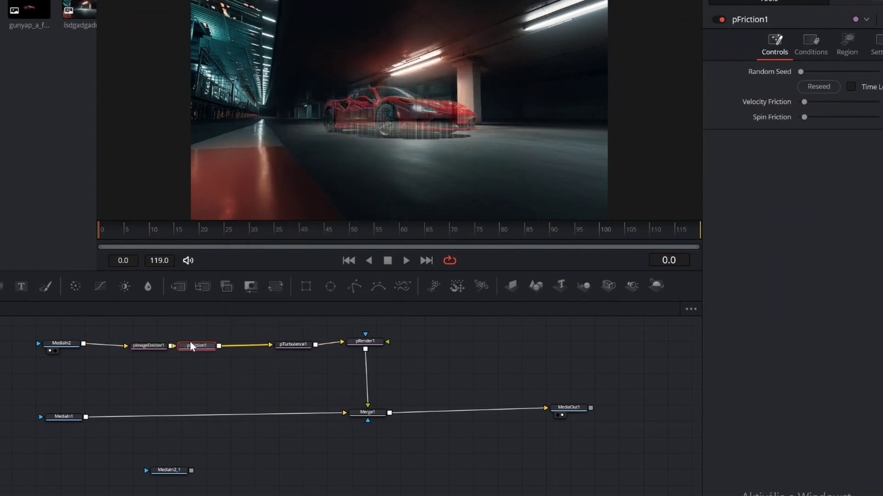
pyautogui.moveTo(192, 347); pyautogui.dragTo(208, 348)
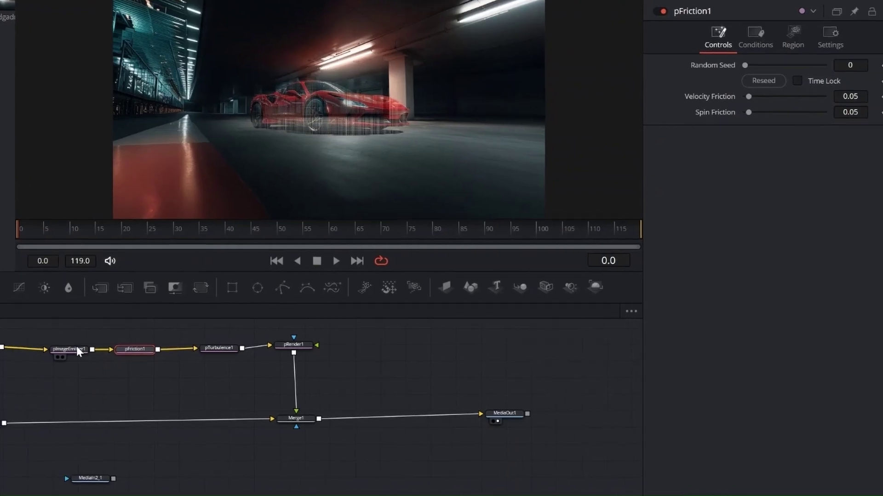
# - Make pImageEmitter1's particles Blob style with Size 0.2 and Size Variance 0.1
pyautogui.click(76, 350)
pyautogui.click(748, 35)
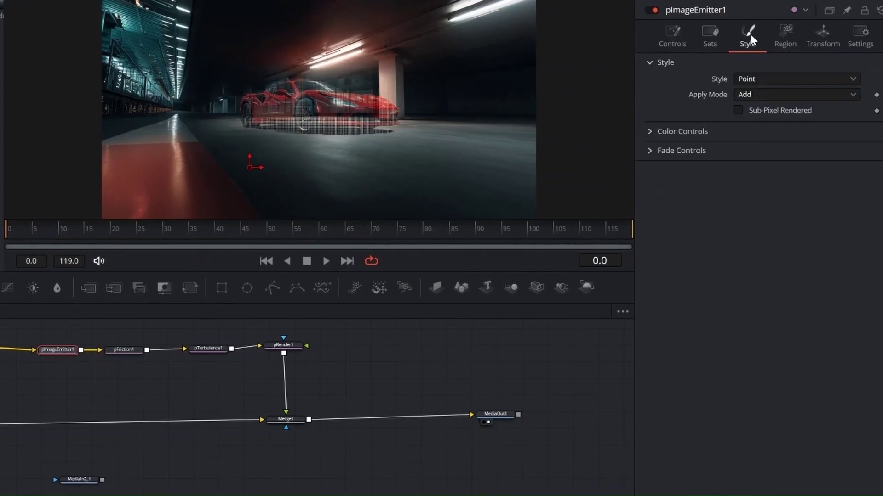
pyautogui.click(784, 78)
pyautogui.click(777, 124)
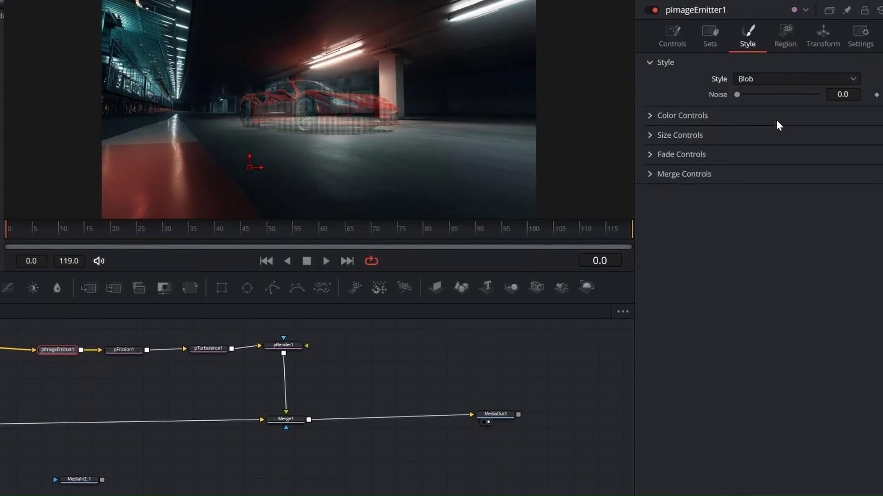
pyautogui.click(650, 136)
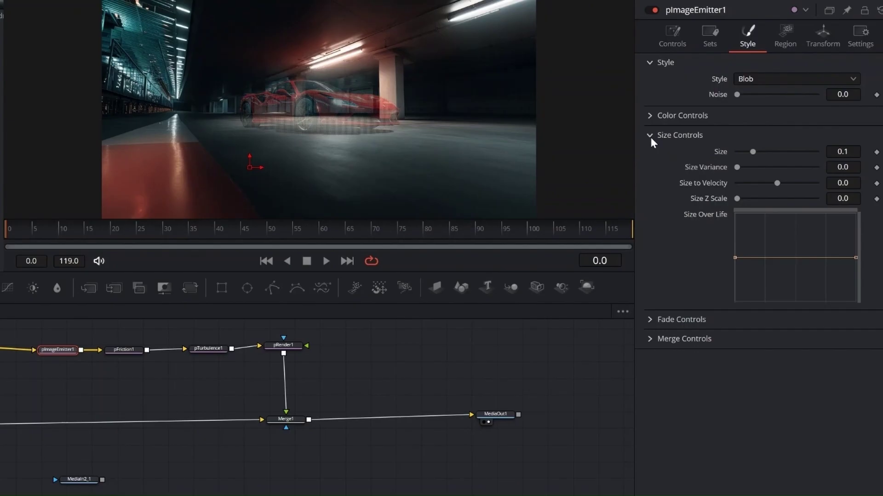
pyautogui.click(856, 152)
pyautogui.write('2')
pyautogui.press('Tab')
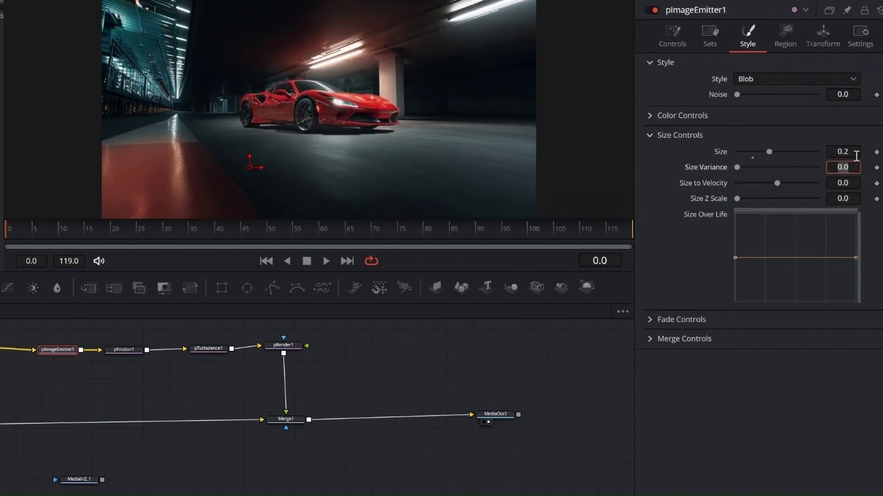
pyautogui.press('BackSpace')
pyautogui.write('0.1')
pyautogui.press('Tab')
# - Set the emitter's Lifespan to 110 with Lifespan Variance 20
pyautogui.click(672, 29)
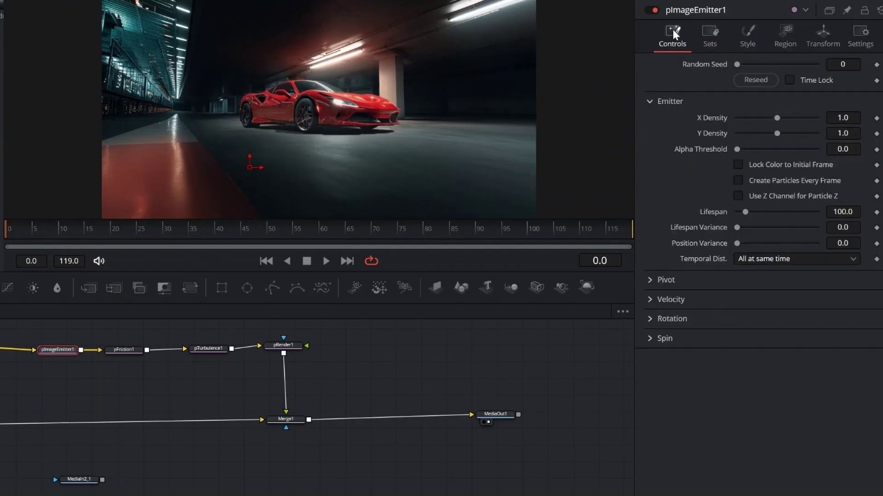
pyautogui.click(842, 212)
pyautogui.write('110')
pyautogui.press('Tab')
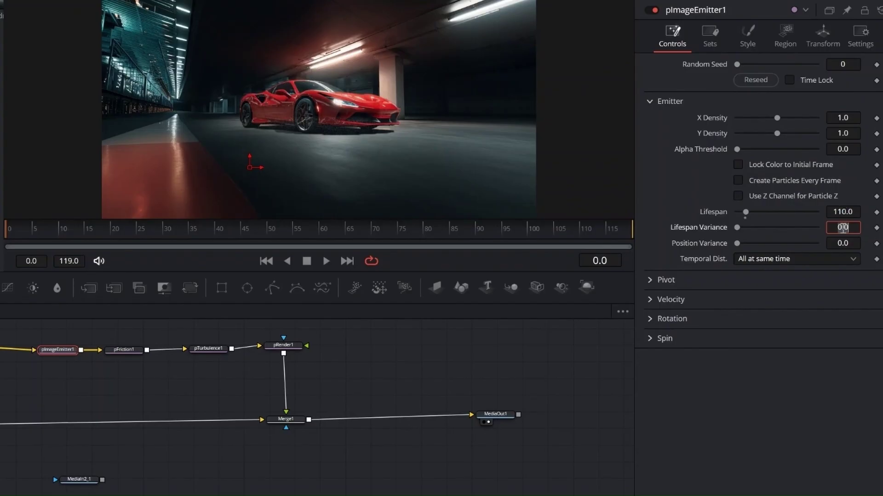
pyautogui.press('BackSpace')
pyautogui.press('Tab')
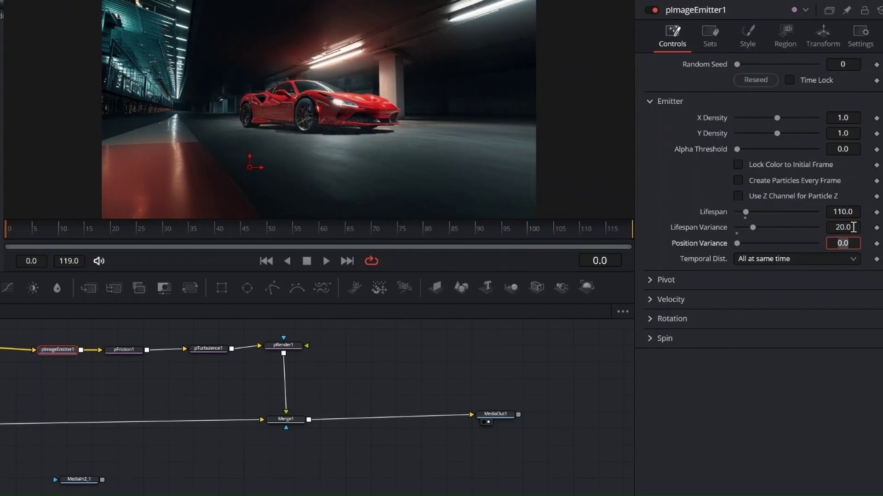
# - Set the emitter's Angle Z to -90, leaving Velocity at 0
pyautogui.click(652, 300)
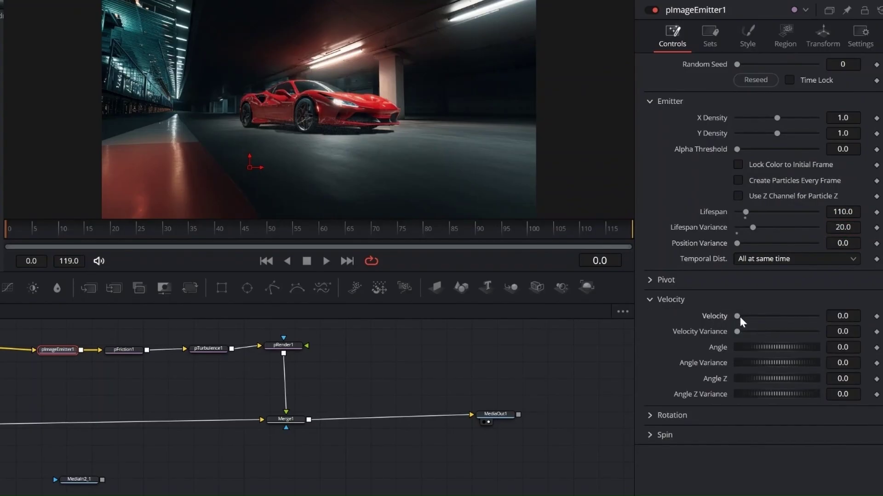
pyautogui.moveTo(739, 317)
pyautogui.mouseDown()
pyautogui.moveTo(820, 313)
pyautogui.moveTo(739, 320)
pyautogui.moveTo(822, 335)
pyautogui.moveTo(737, 332)
pyautogui.mouseUp()
pyautogui.moveTo(737, 316)
pyautogui.mouseDown()
pyautogui.moveTo(756, 318)
pyautogui.moveTo(736, 317)
pyautogui.mouseUp()
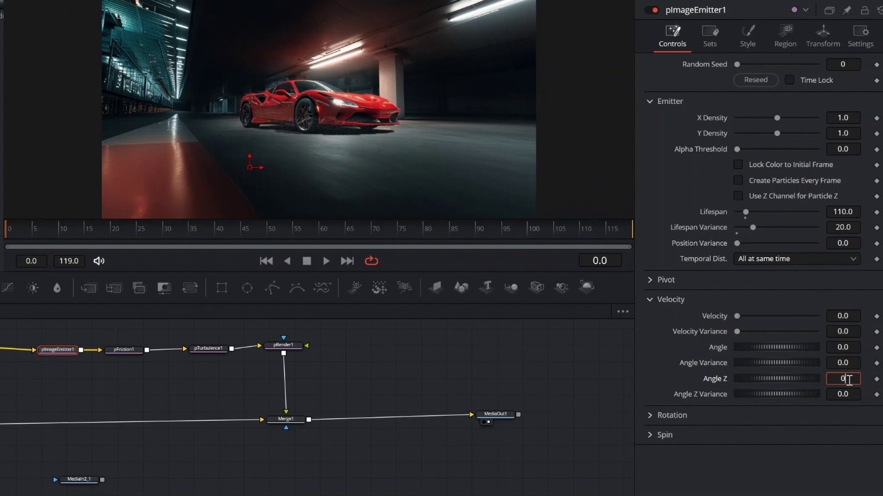
pyautogui.click(848, 379)
pyautogui.write('-90')
pyautogui.press('Tab')
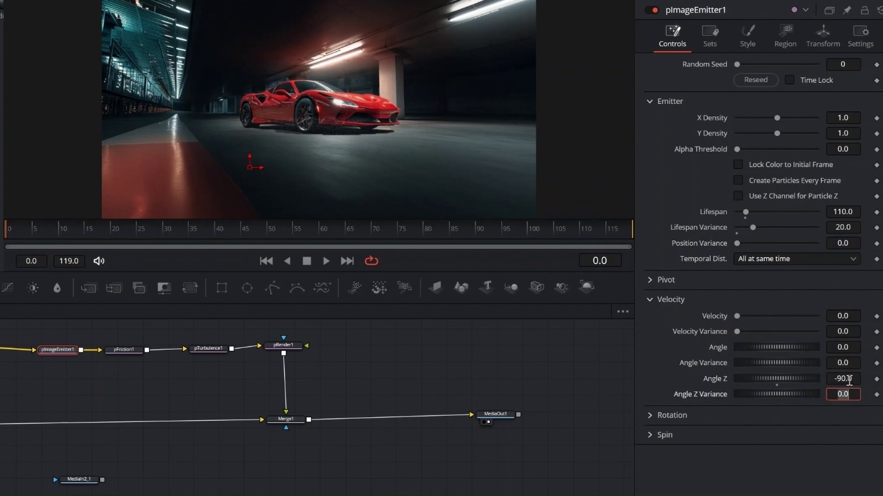
# - At frame 0, set Velocity to 0.01 and Velocity Variance to 0.5, and keyframe them
pyautogui.click(854, 316)
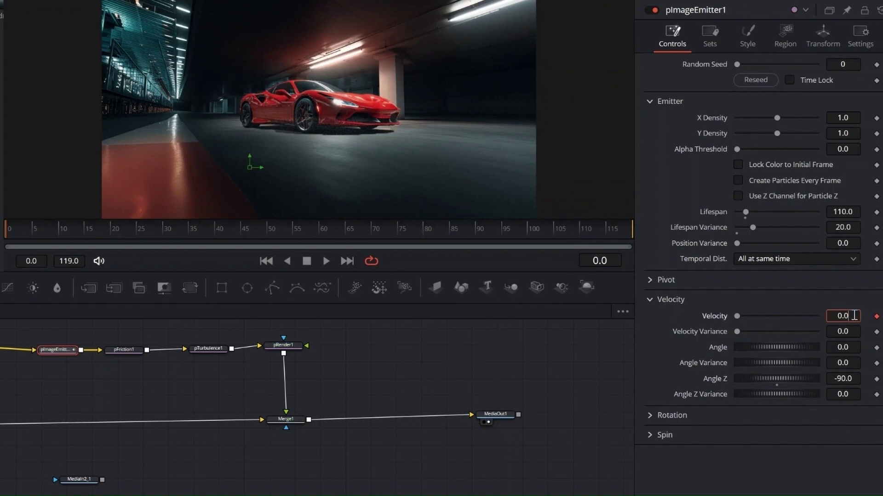
pyautogui.write('1')
pyautogui.click(857, 332)
pyautogui.press('BackSpace')
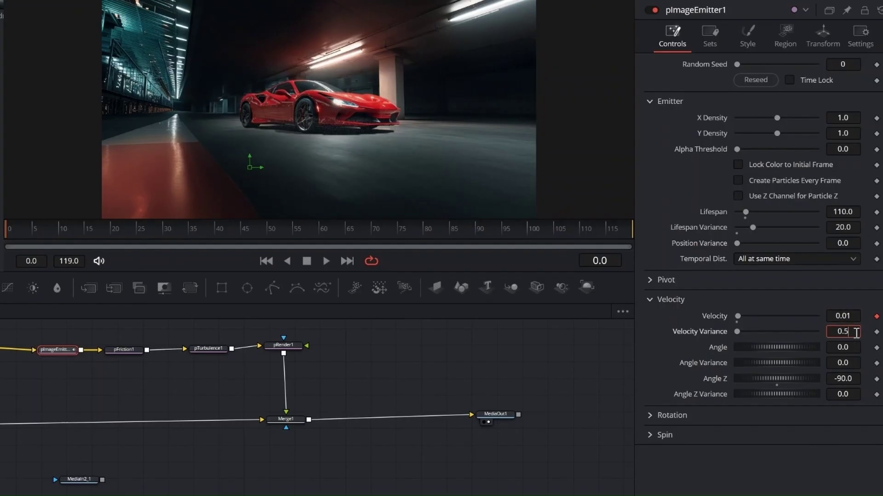
pyautogui.press('Tab')
pyautogui.click(876, 332)
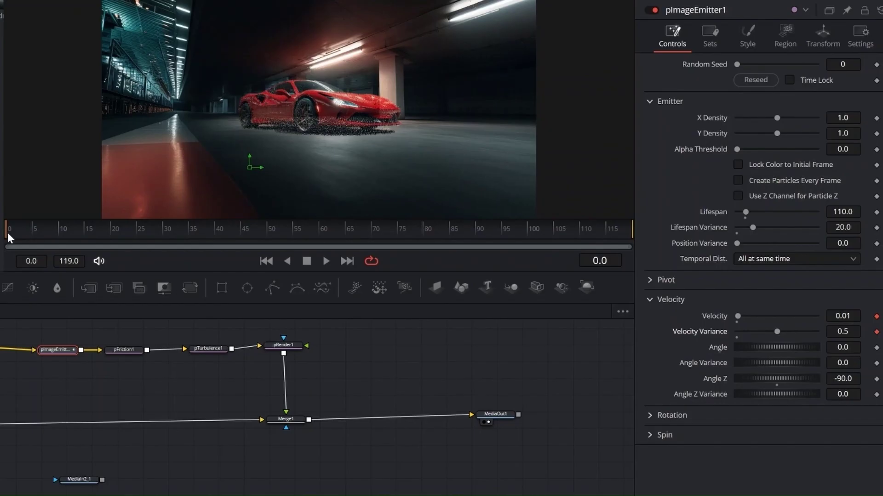
# - Keyframe Velocity and Velocity Variance at frame 12, then set Velocity to 0.1 at frame 18
pyautogui.moveTo(6, 234); pyautogui.dragTo(70, 238)
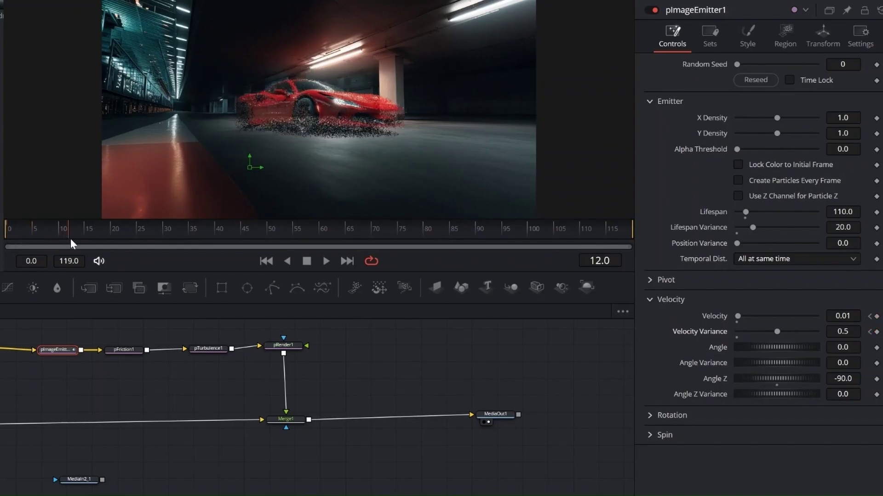
pyautogui.click(876, 332)
pyautogui.click(876, 316)
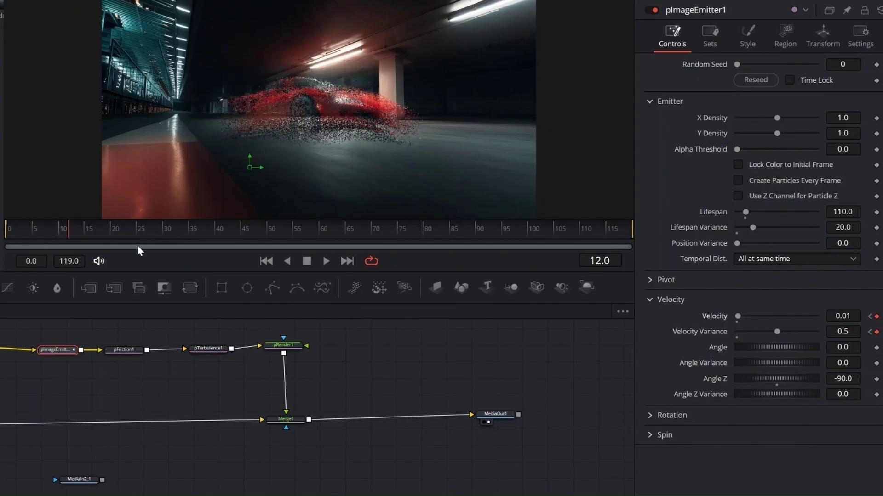
pyautogui.moveTo(70, 236); pyautogui.dragTo(99, 234)
pyautogui.click(856, 316)
pyautogui.write('0.')
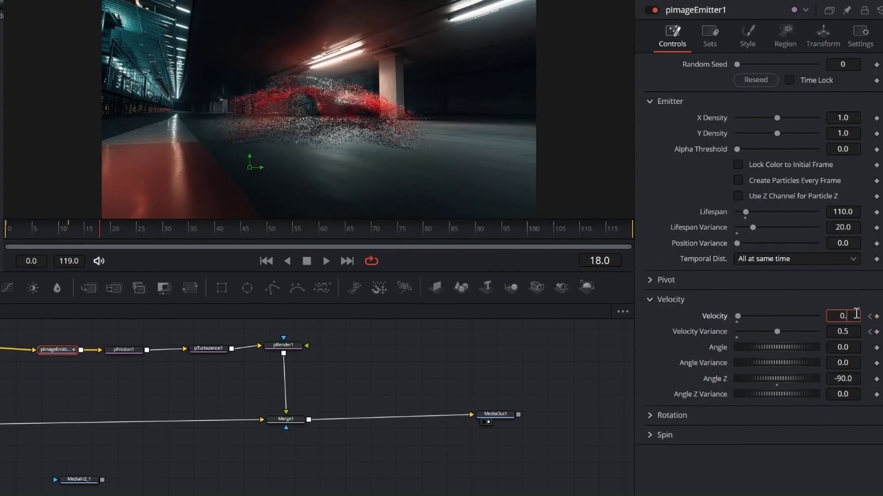
pyautogui.write('1')
pyautogui.press('Tab')
pyautogui.press('Return')
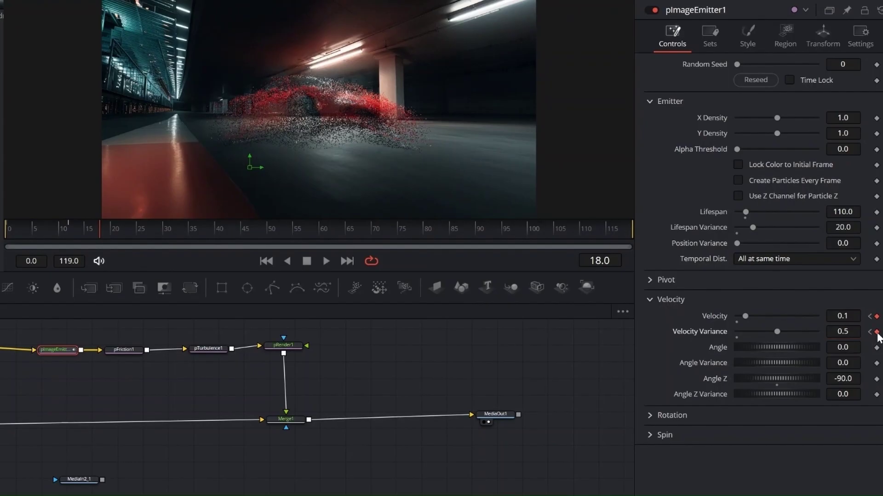
# - Add Velocity and Velocity Variance (0.5) keyframes at frames 36 and 57, then return to frame 0
pyautogui.moveTo(103, 234); pyautogui.dragTo(131, 234)
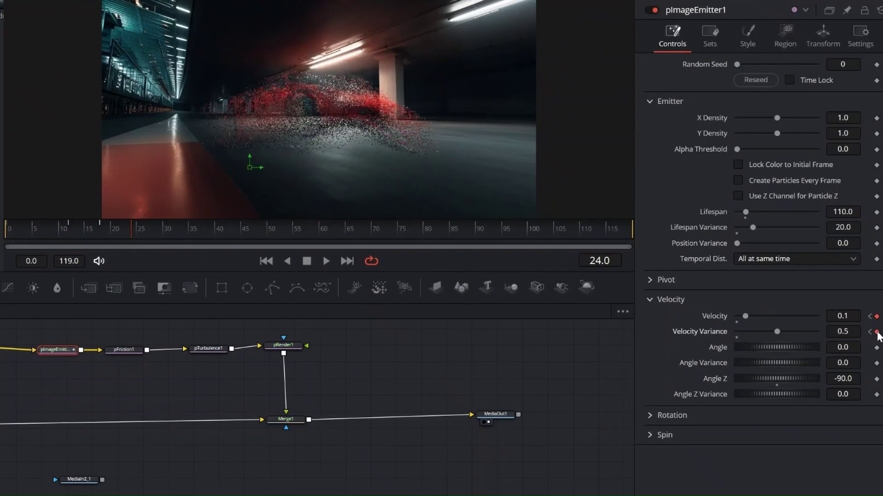
pyautogui.moveTo(162, 235); pyautogui.dragTo(198, 236)
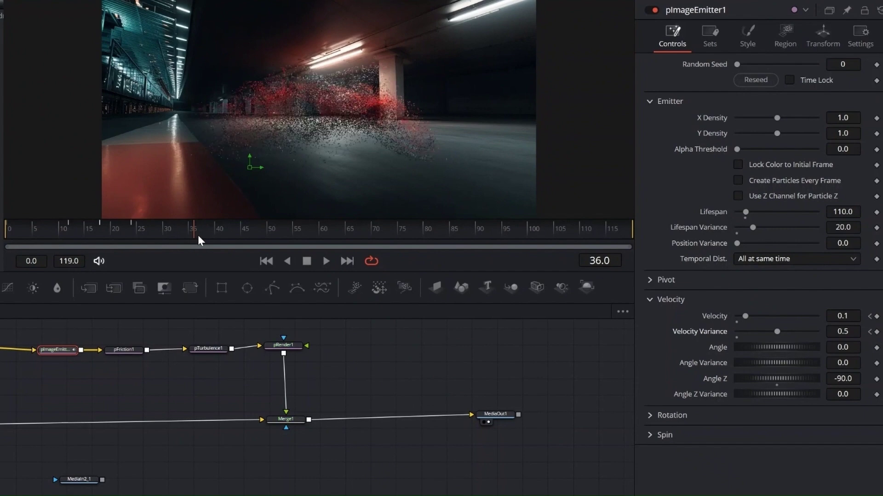
pyautogui.click(876, 316)
pyautogui.click(877, 332)
pyautogui.click(851, 331)
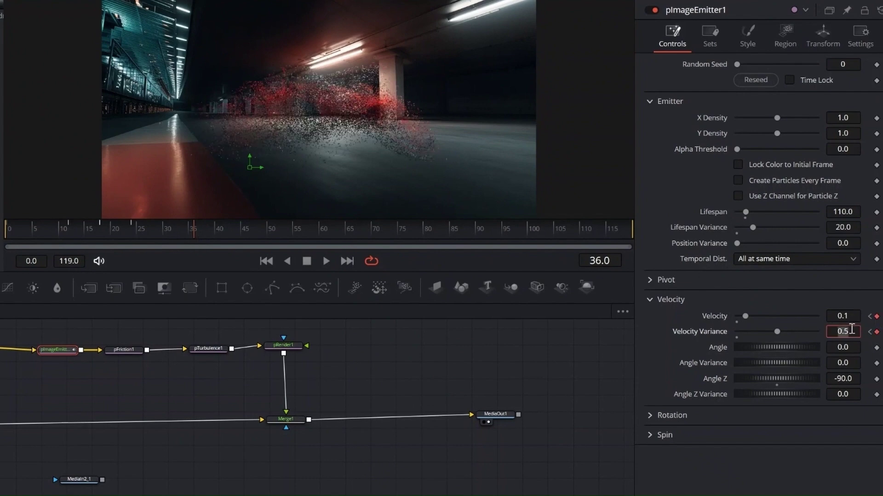
pyautogui.press('BackSpace')
pyautogui.write('1')
pyautogui.press('Tab')
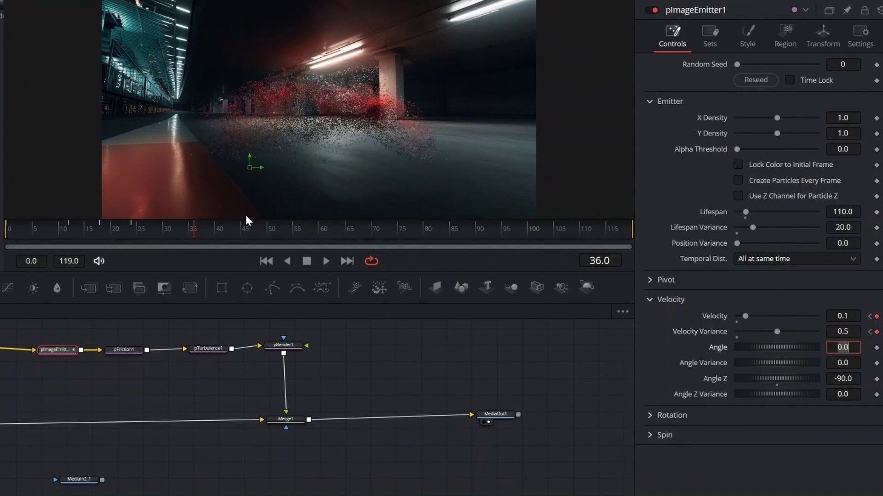
pyautogui.moveTo(193, 233); pyautogui.dragTo(304, 242)
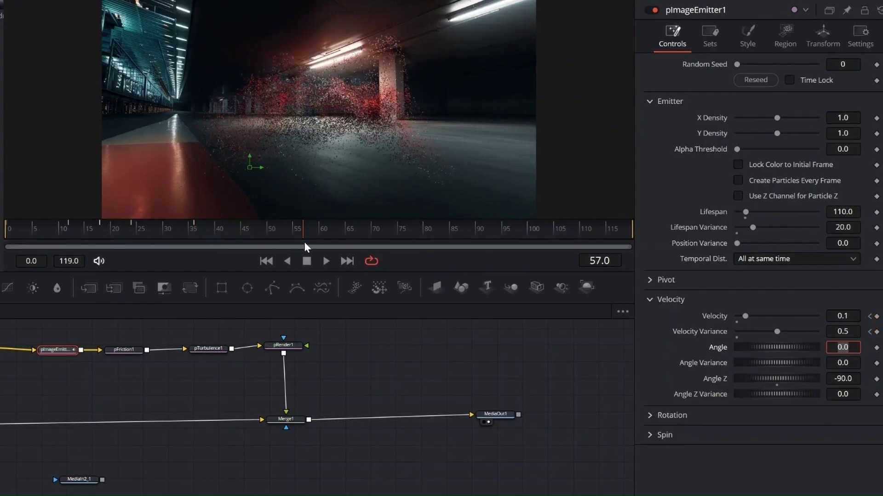
pyautogui.click(876, 331)
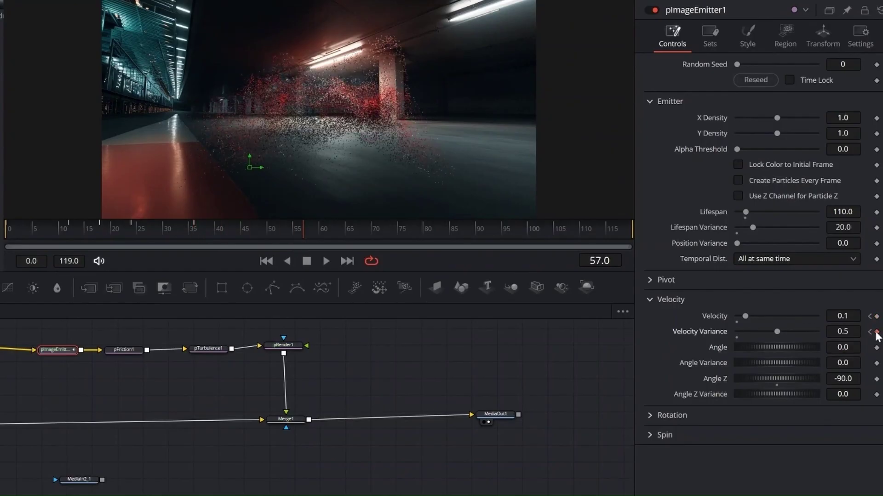
pyautogui.click(876, 317)
pyautogui.press('Home')
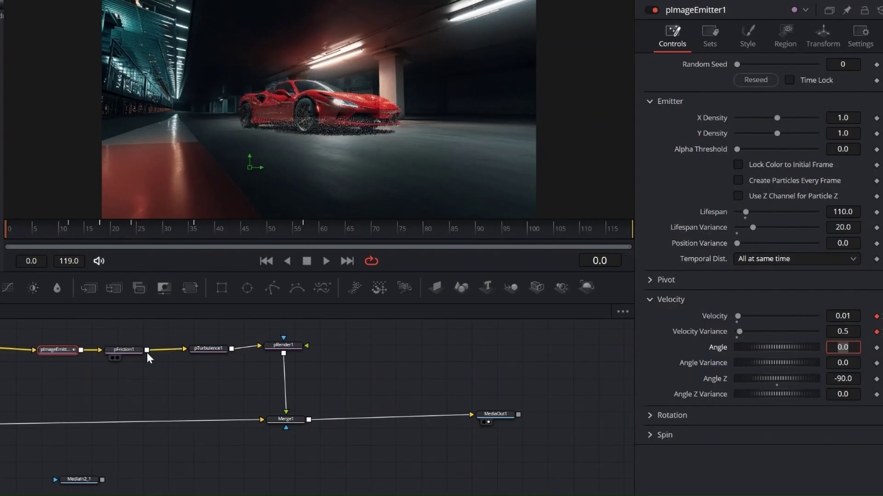
# - Keyframe pFriction1's Velocity Friction at 0.15 on frame 0 and 0.2 on frame 22
pyautogui.click(128, 350)
pyautogui.click(858, 96)
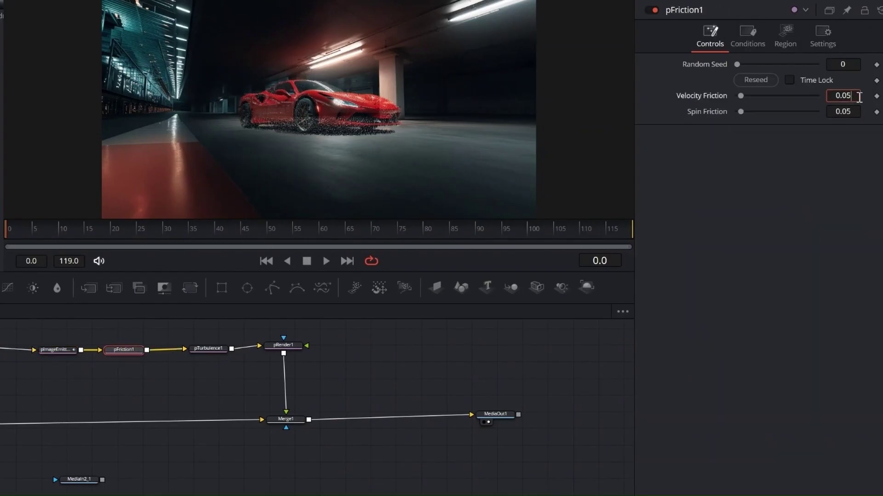
pyautogui.write('0.15')
pyautogui.click(876, 95)
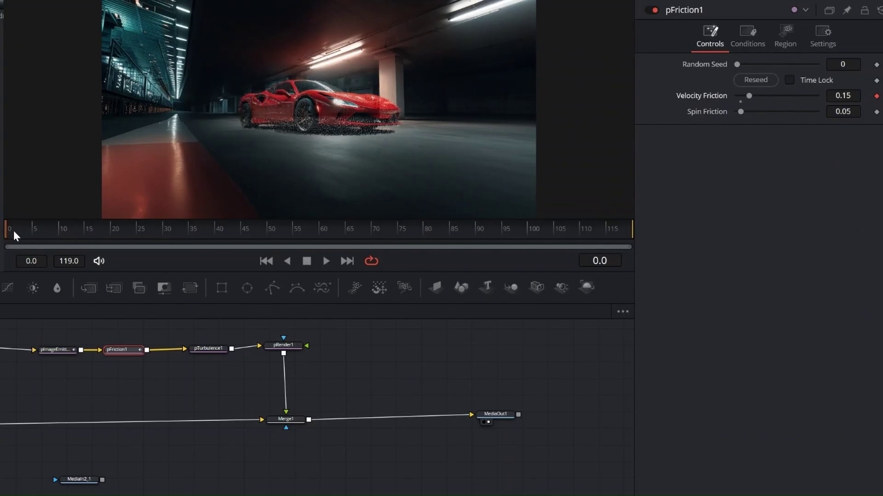
pyautogui.moveTo(13, 231); pyautogui.dragTo(124, 231)
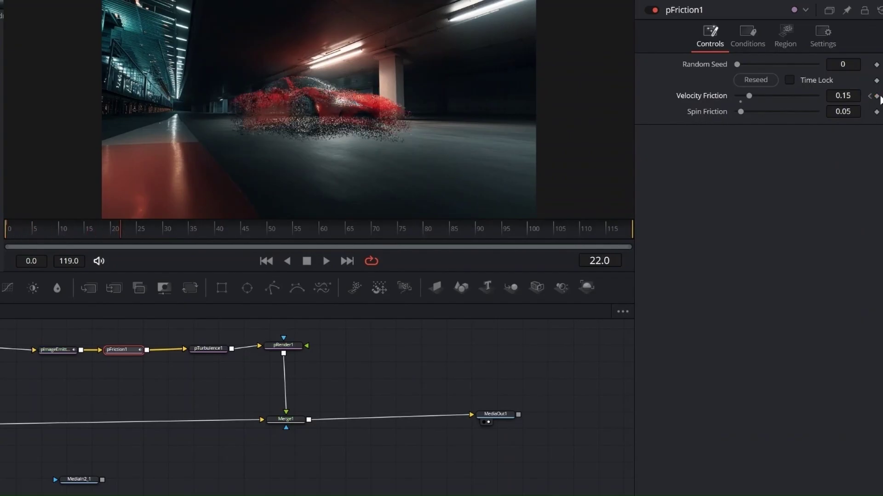
pyautogui.click(877, 96)
pyautogui.click(852, 96)
pyautogui.write('0.')
pyautogui.press('Tab')
# - Add a Velocity Friction keyframe of 0.25 at frame 92
pyautogui.moveTo(133, 229); pyautogui.dragTo(487, 231)
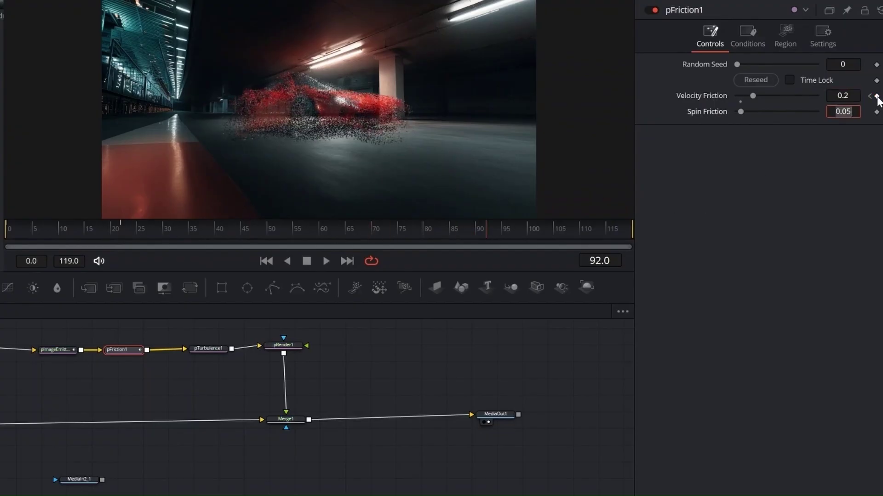
pyautogui.click(876, 96)
pyautogui.click(851, 96)
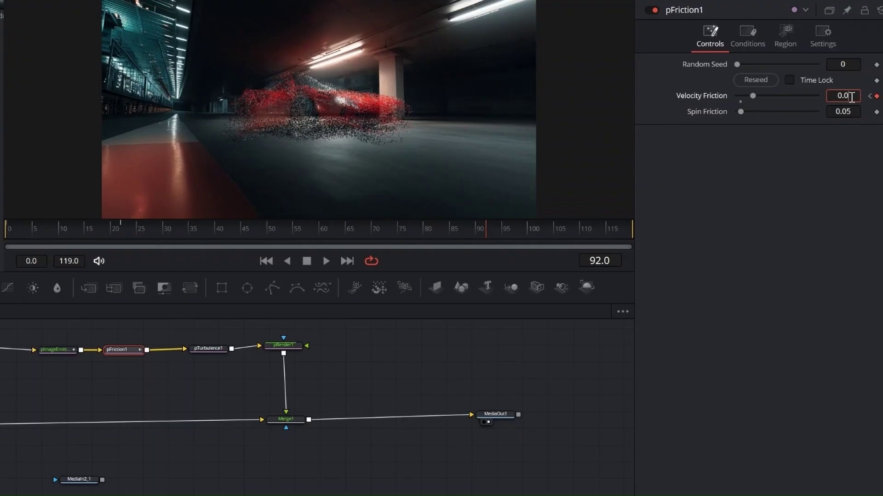
pyautogui.write('5')
pyautogui.press('Tab')
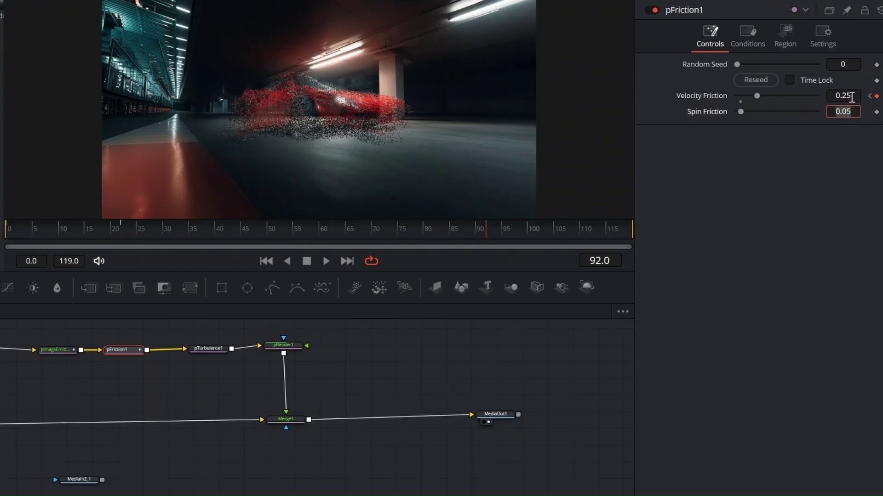
pyautogui.click(205, 351)
# - Generate a new random seed for pTurbulence1
pyautogui.moveTo(738, 64); pyautogui.dragTo(766, 64)
pyautogui.click(751, 77)
pyautogui.click(760, 78)
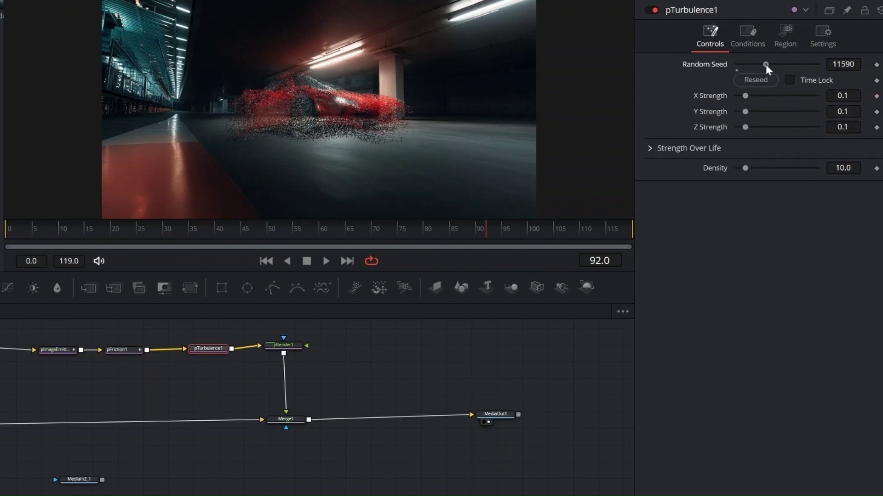
# - Set pTurbulence1's X, Y and Z Strength to 0.5 and Density to 5.0
pyautogui.click(846, 95)
pyautogui.press('BackSpace')
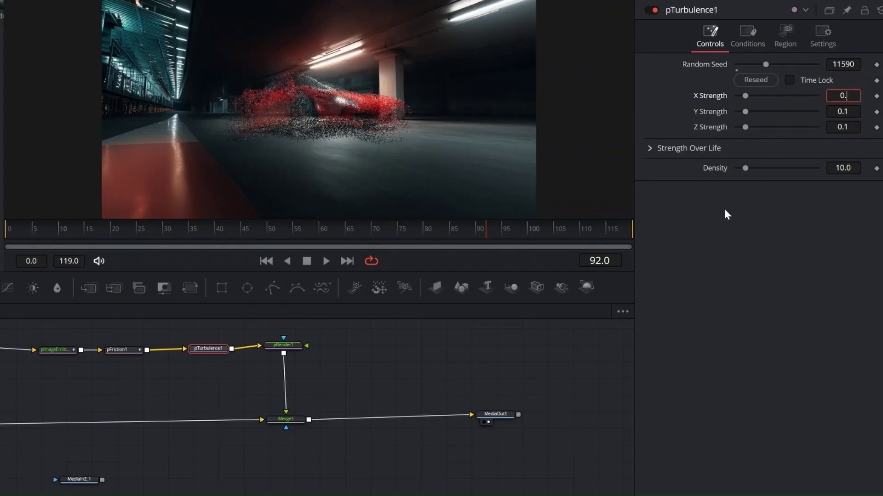
pyautogui.press('Home')
pyautogui.write('5')
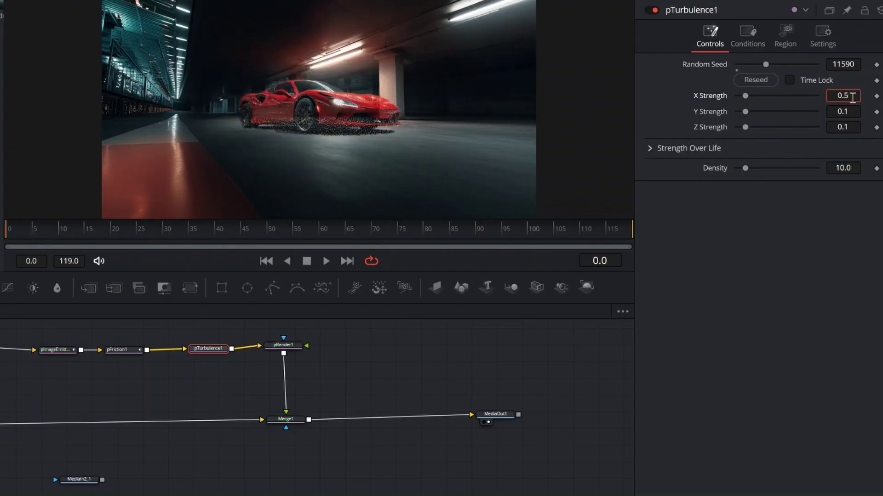
pyautogui.press('Tab')
pyautogui.write('0.5')
pyautogui.press('Tab')
pyautogui.write('0')
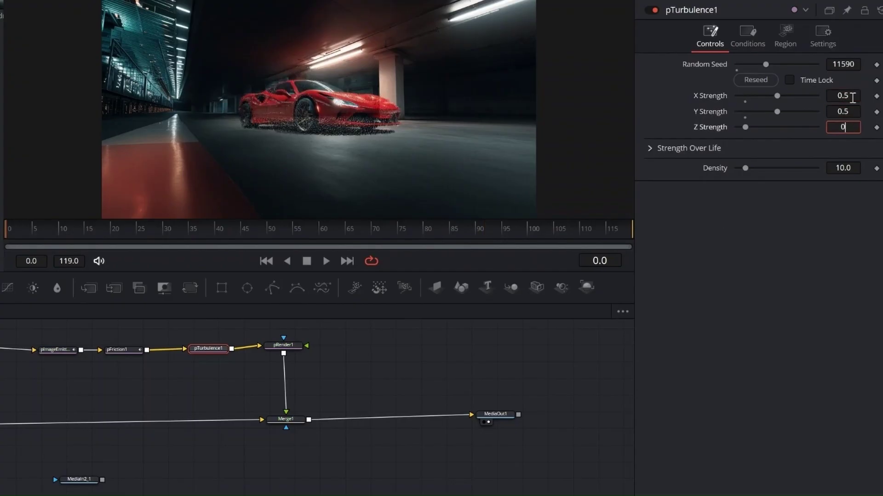
pyautogui.write('.5')
pyautogui.press('Tab')
pyautogui.press('BackSpace')
pyautogui.write('5.')
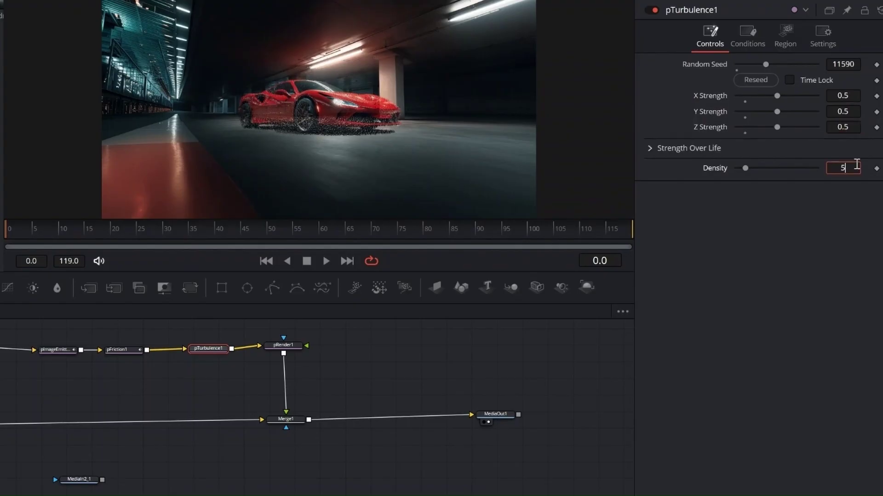
pyautogui.write('0')
pyautogui.press('Return')
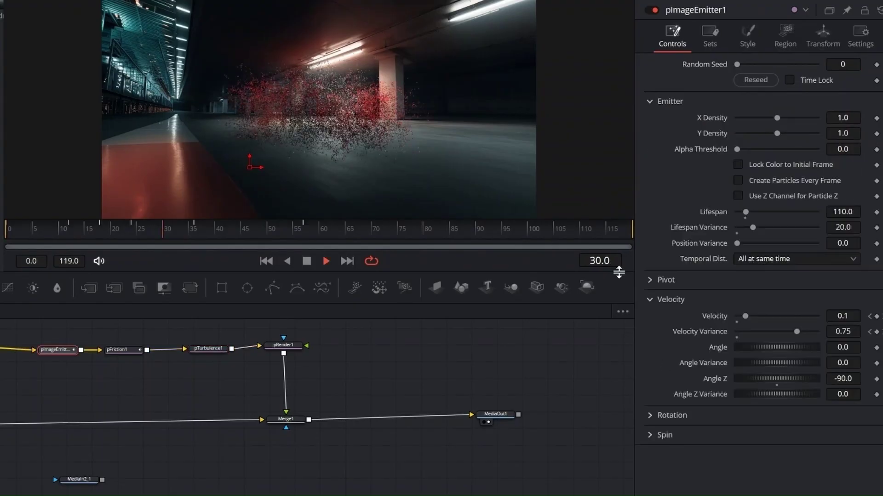
# - Set pImageEmitter1's Temporal Distribution to Randomly distributed and review its Style settings
pyautogui.click(786, 259)
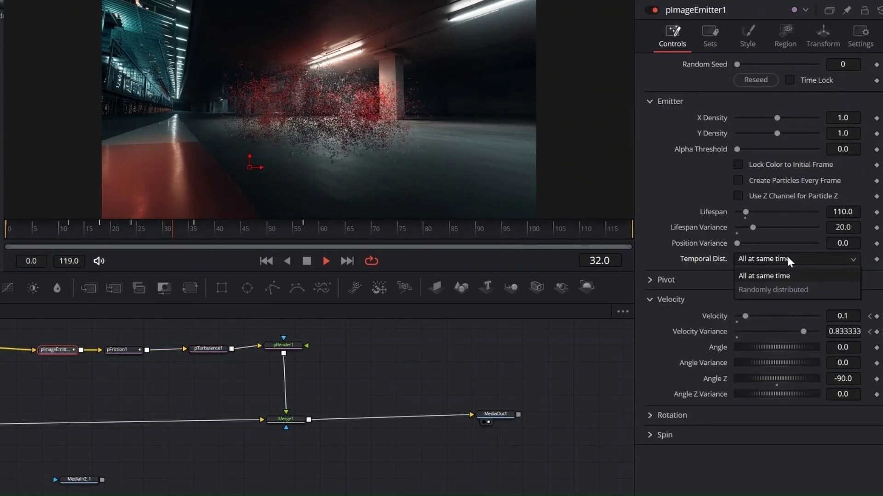
pyautogui.click(781, 289)
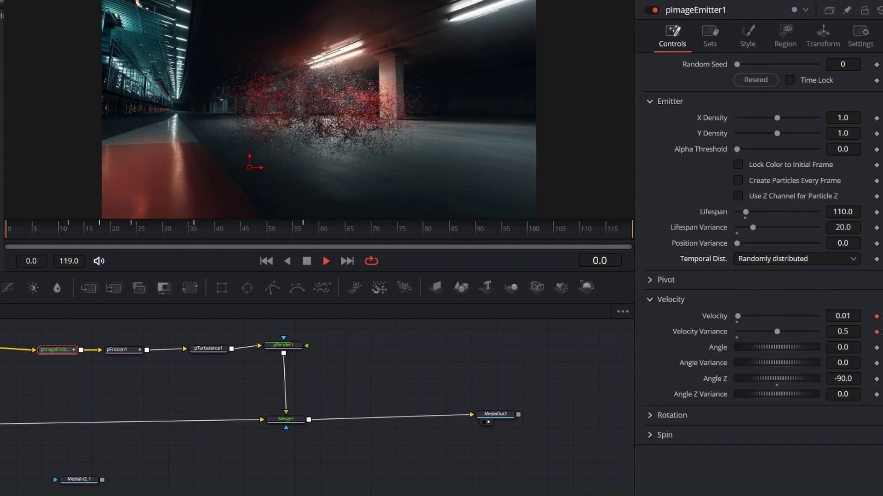
pyautogui.click(749, 37)
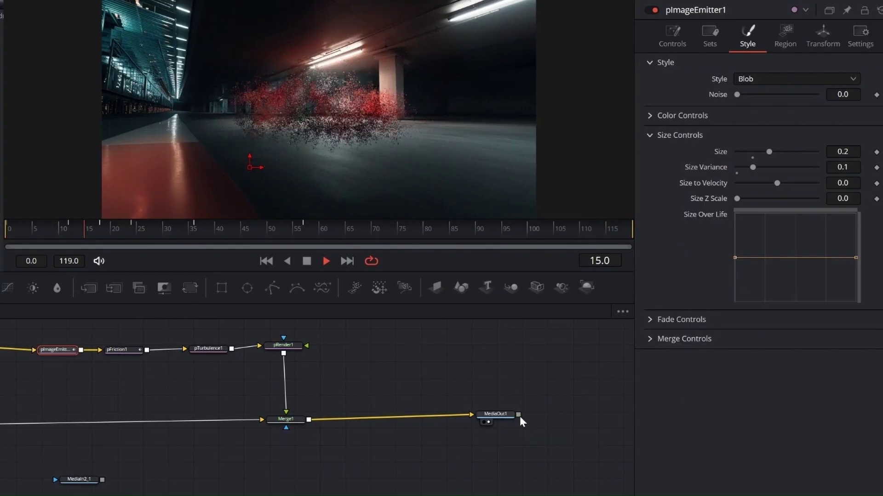
pyautogui.click(78, 480)
# - Add Merge2 after Merge1 with MediaIn2_1 as its foreground, and set its Size to 1.4
pyautogui.click(285, 419)
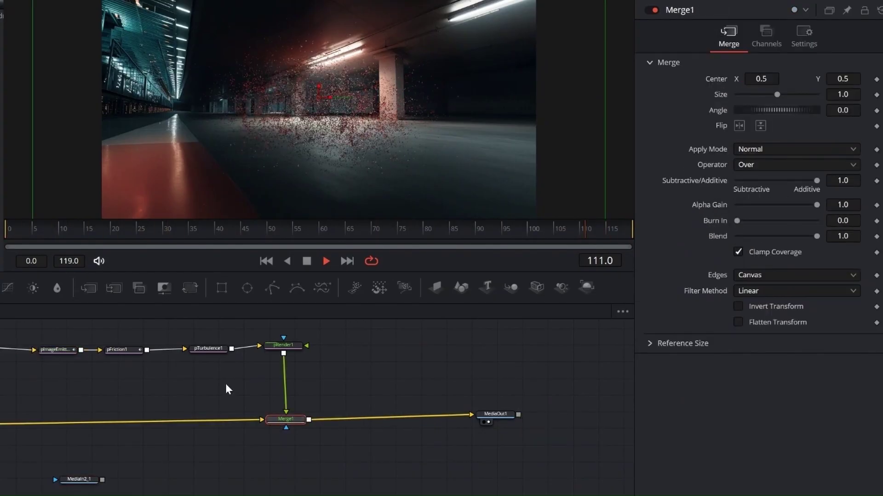
pyautogui.click(90, 290)
pyautogui.moveTo(102, 480); pyautogui.dragTo(338, 413)
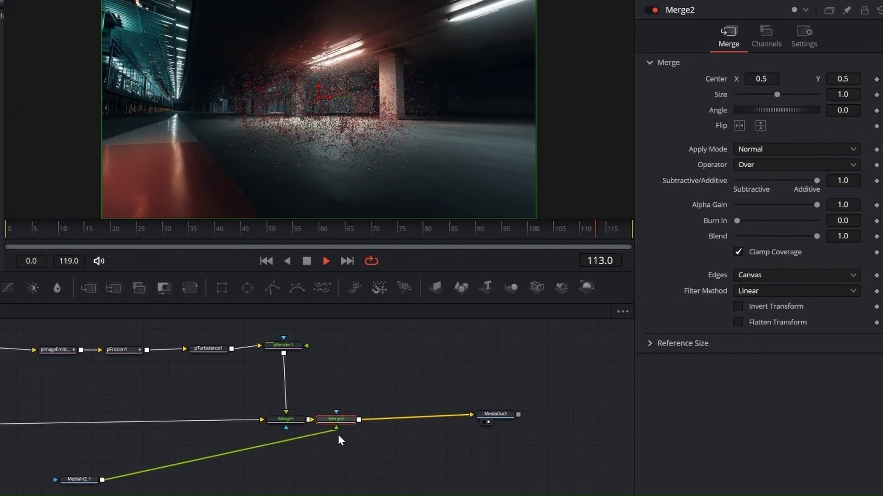
pyautogui.moveTo(593, 231); pyautogui.dragTo(7, 248)
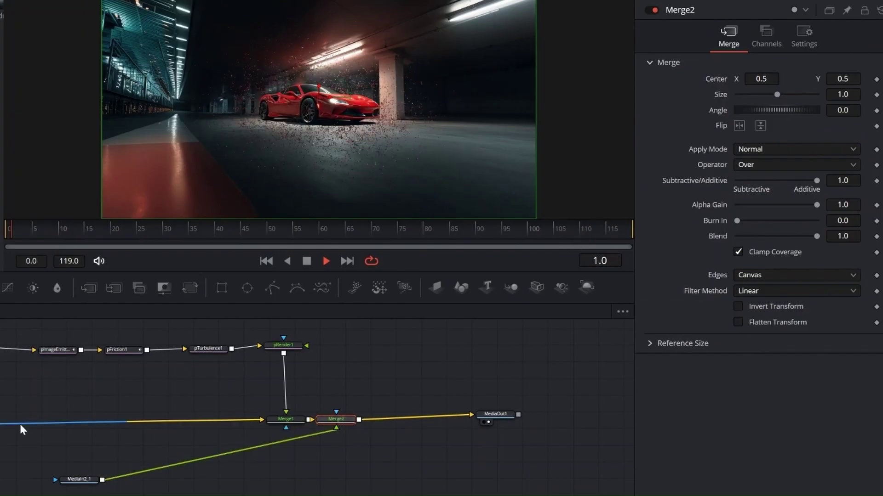
pyautogui.click(855, 95)
pyautogui.press('BackSpace')
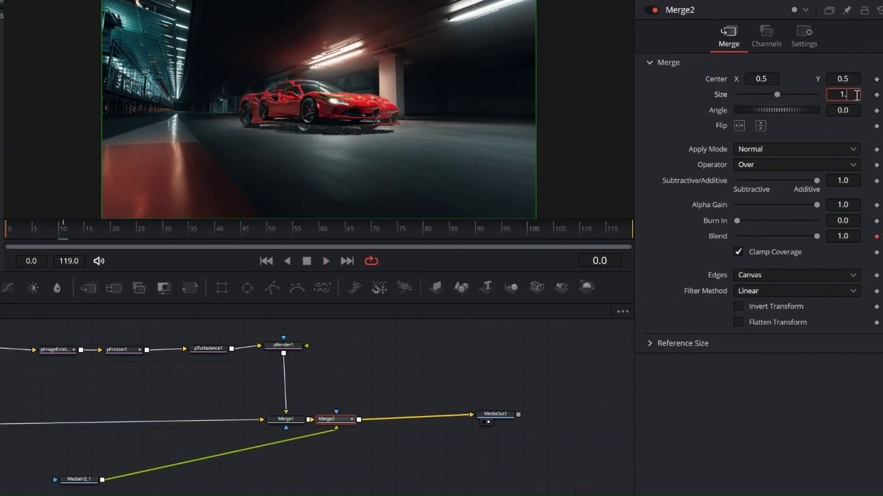
pyautogui.press('Tab')
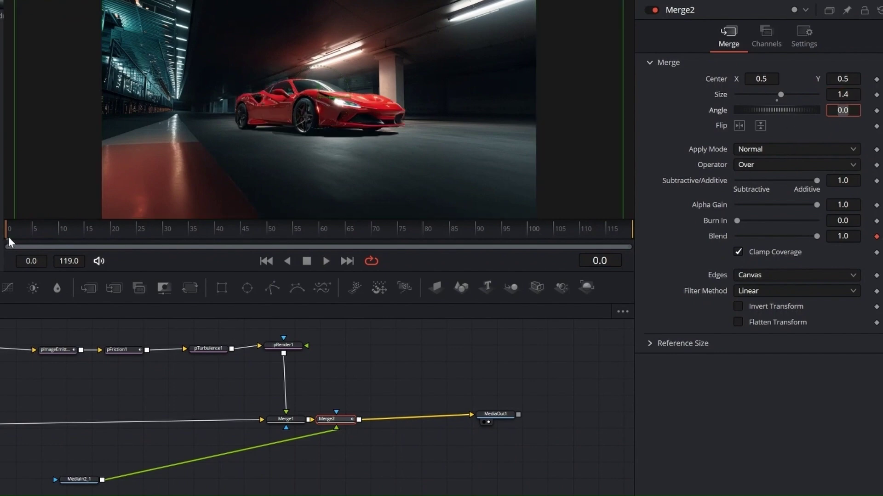
# - Keyframe Merge2's Blend at 0.4 around frame 12 and 0.25 near frame 27
pyautogui.moveTo(7, 237); pyautogui.dragTo(68, 234)
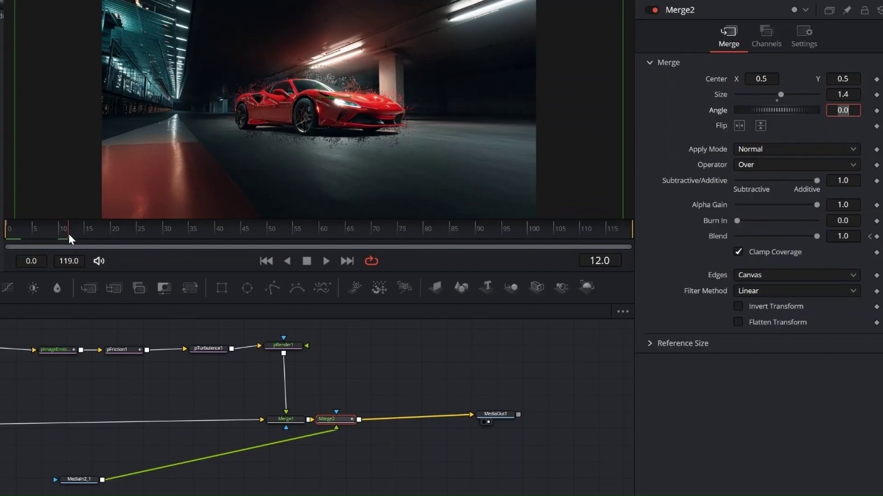
pyautogui.click(876, 236)
pyautogui.moveTo(817, 237); pyautogui.dragTo(781, 240)
pyautogui.click(845, 236)
pyautogui.write('0')
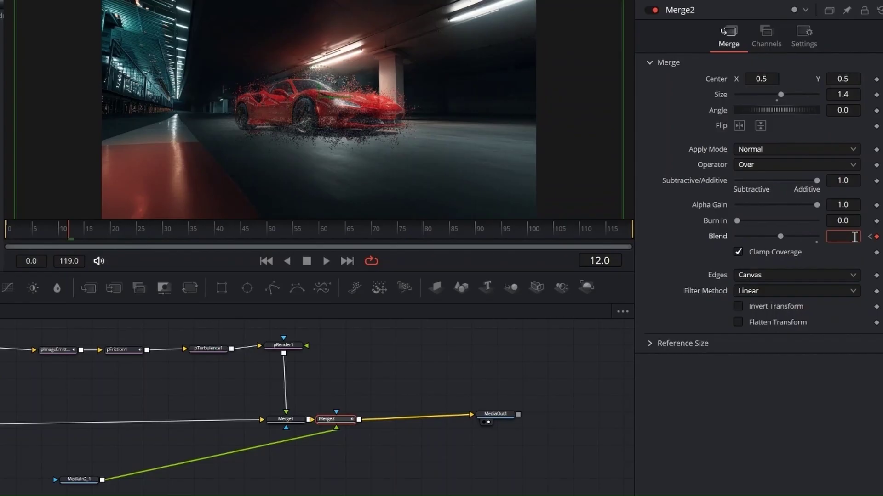
pyautogui.write('.4')
pyautogui.press('Tab')
pyautogui.moveTo(67, 233); pyautogui.dragTo(157, 236)
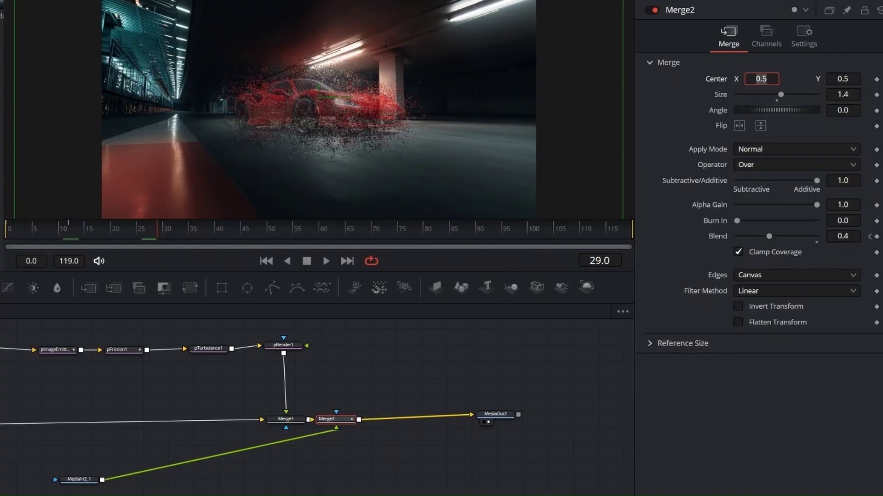
pyautogui.click(876, 236)
pyautogui.click(856, 236)
pyautogui.press('BackSpace')
pyautogui.write('25')
pyautogui.press('Tab')
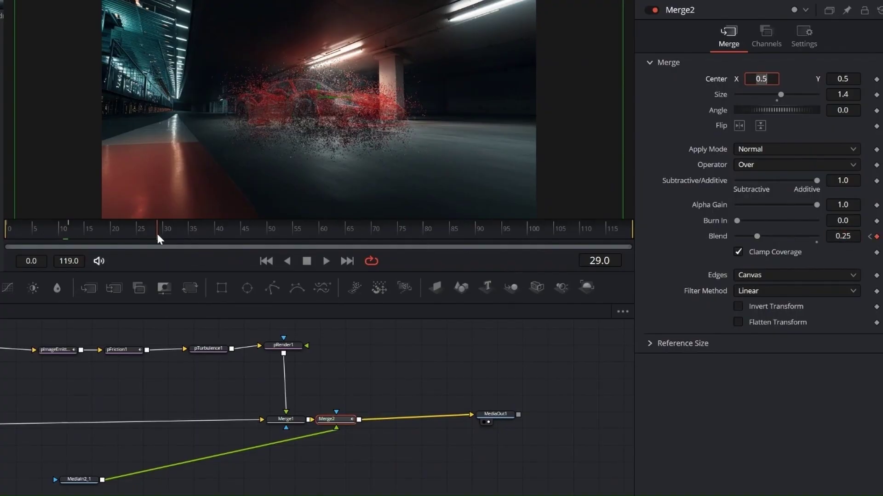
# - Continue the Blend fade with keys of 0.2 at frame 48, 0.15 at 67 and 0 at 81
pyautogui.click(261, 245)
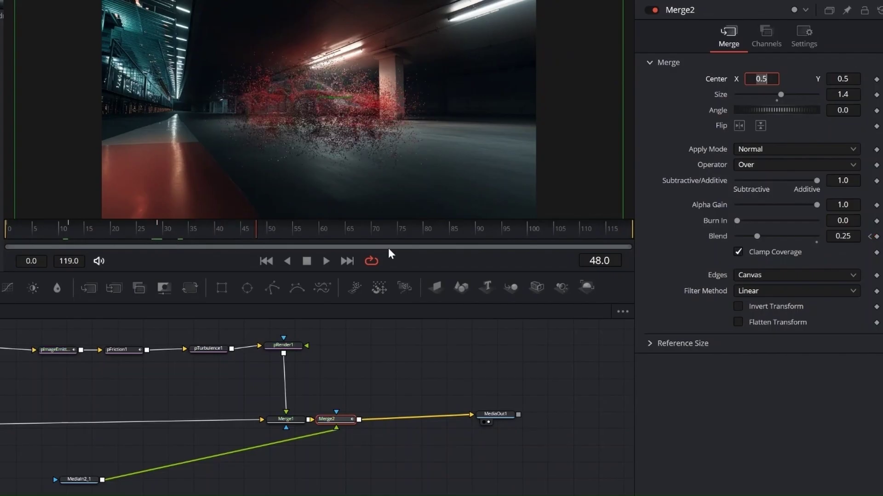
pyautogui.click(853, 236)
pyautogui.press('BackSpace')
pyautogui.press('Tab')
pyautogui.moveTo(256, 237); pyautogui.dragTo(354, 236)
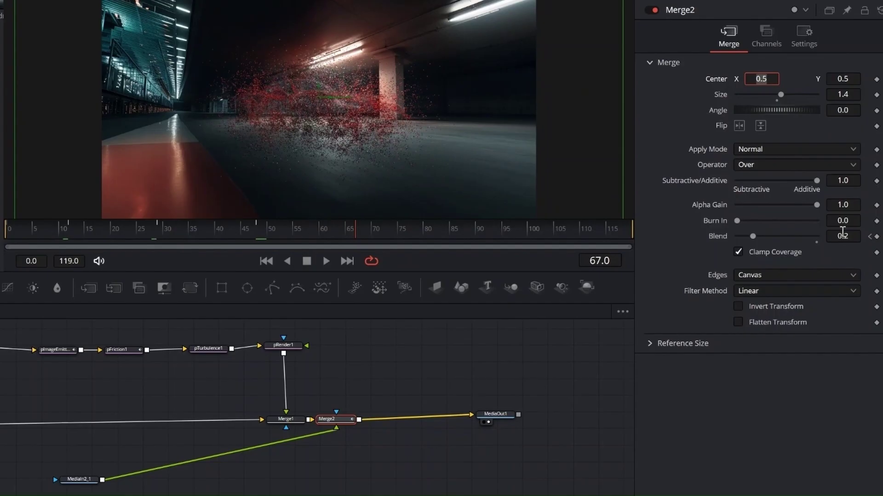
pyautogui.write('15')
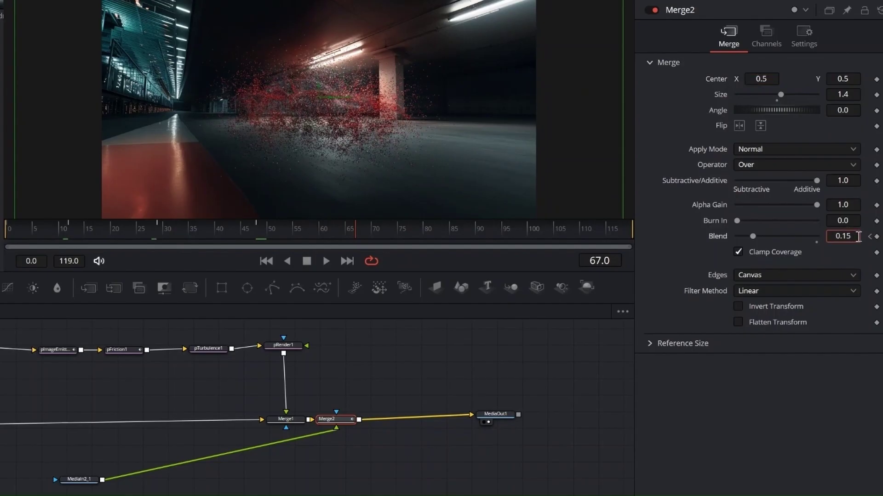
pyautogui.press('Tab')
pyautogui.moveTo(355, 230); pyautogui.dragTo(428, 230)
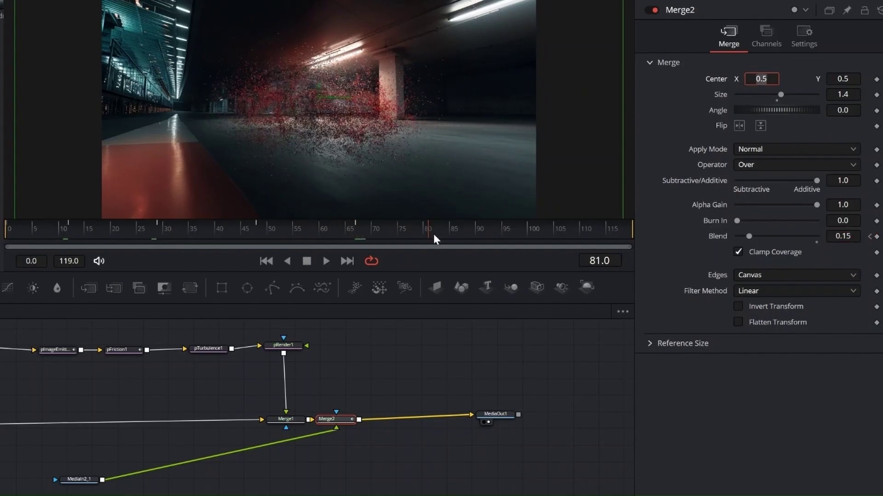
pyautogui.click(877, 236)
pyautogui.click(846, 236)
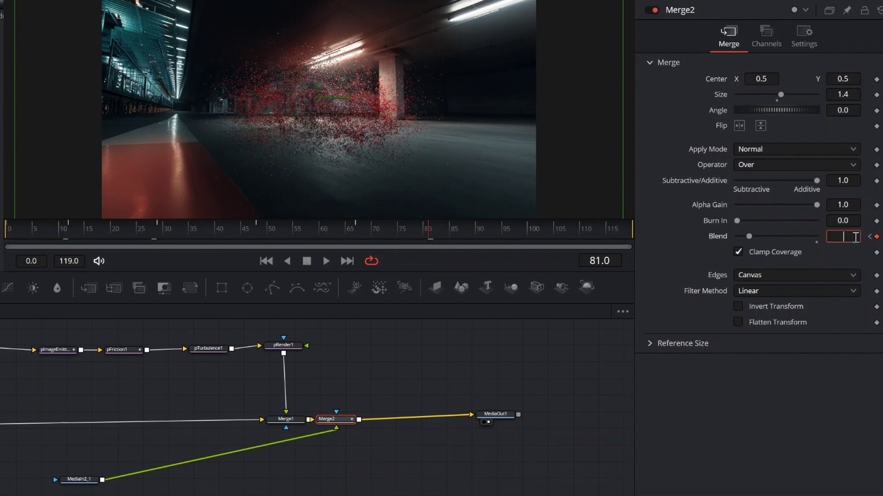
pyautogui.write('0')
pyautogui.press('Tab')
# - Play the comp to review the car fade, then set Playback render caching to Smart
pyautogui.click(326, 260)
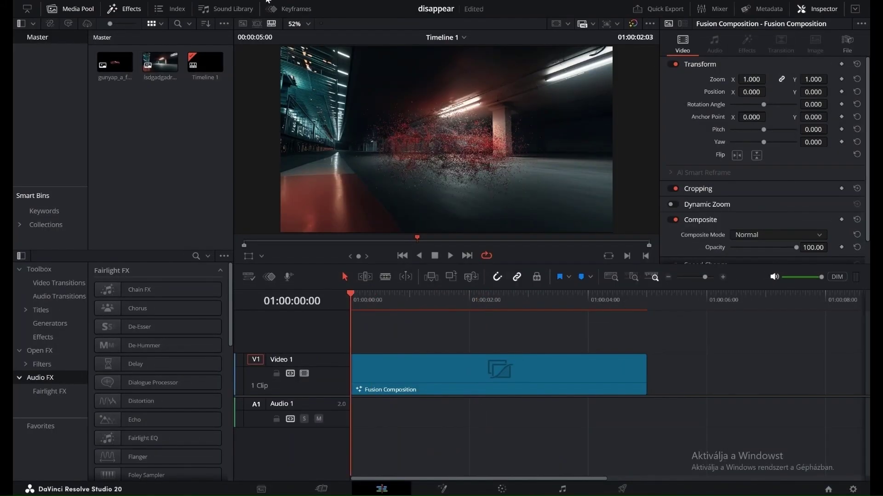
pyautogui.click(268, 1)
pyautogui.moveTo(295, 40)
pyautogui.click(418, 51)
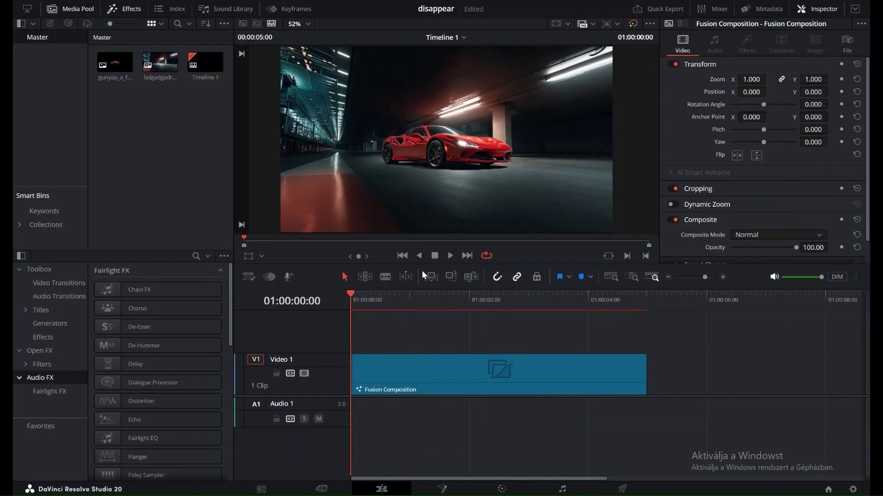